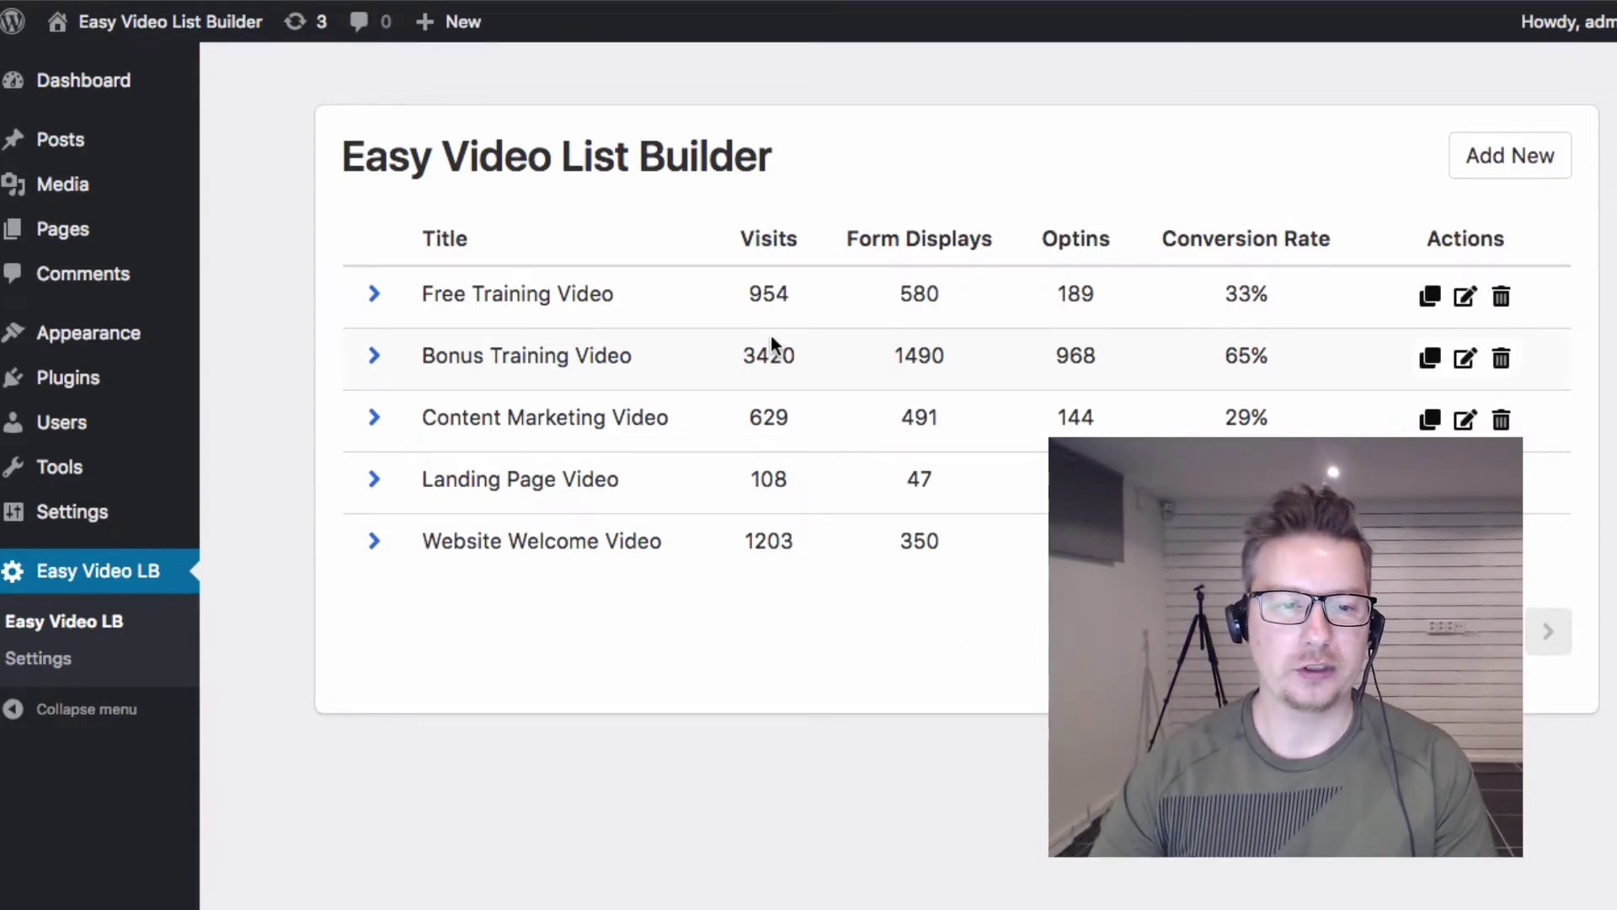
Step: From the dashboard listing five videos, bring up the Add New Easy Video List Builder dialog
drag(342, 143, 792, 155)
click(788, 165)
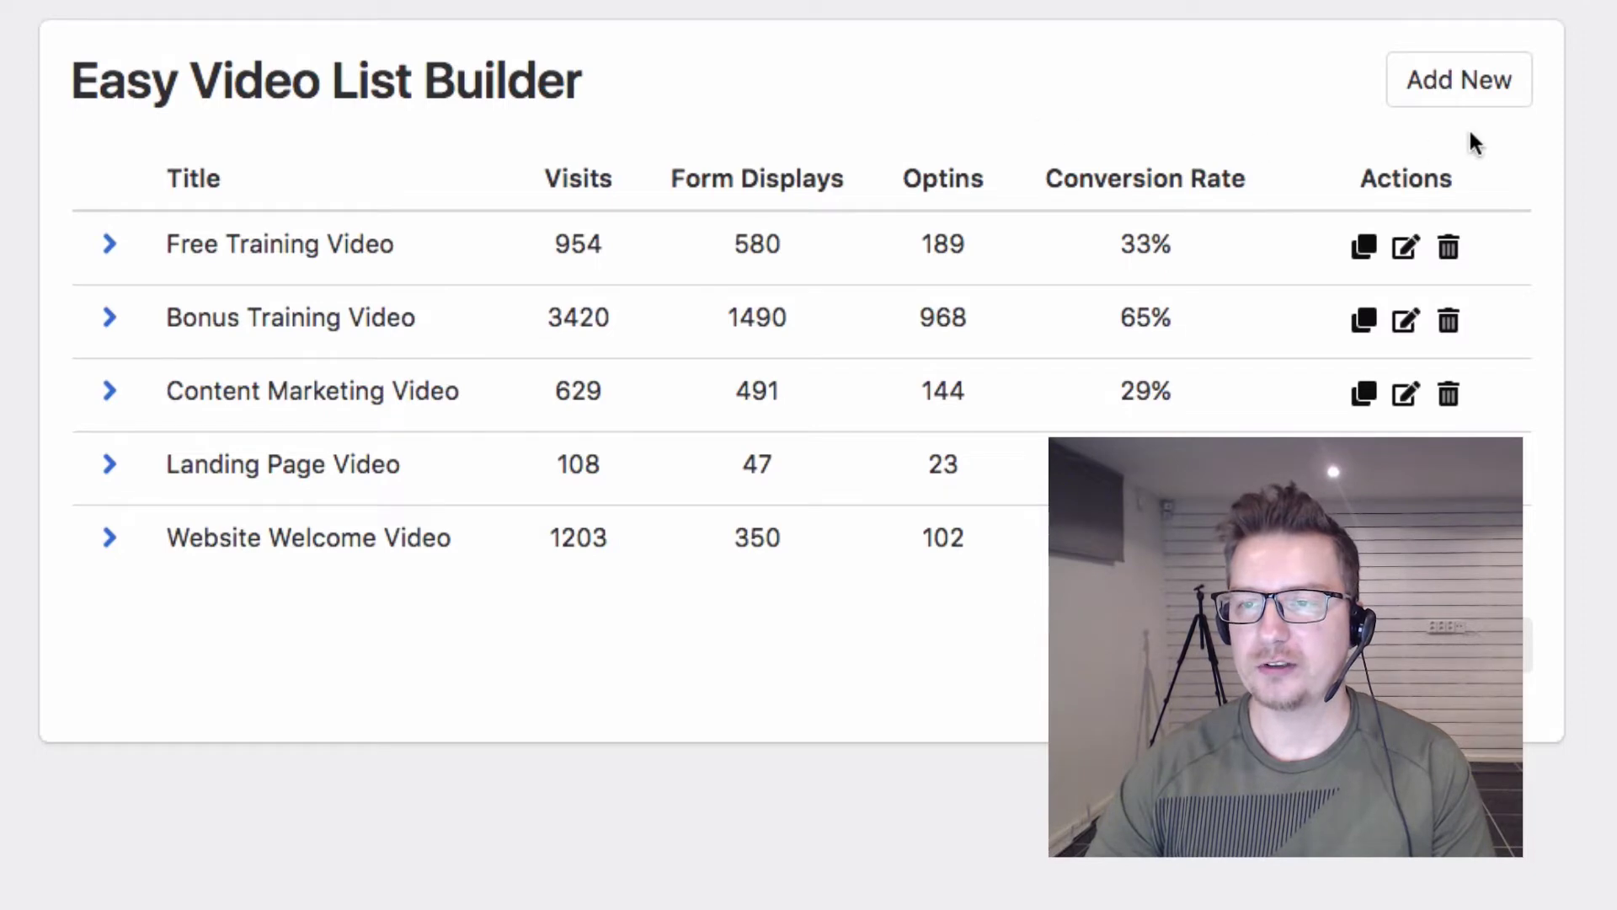
Step: Start a new entry titled Cashflow Engine
click(1475, 84)
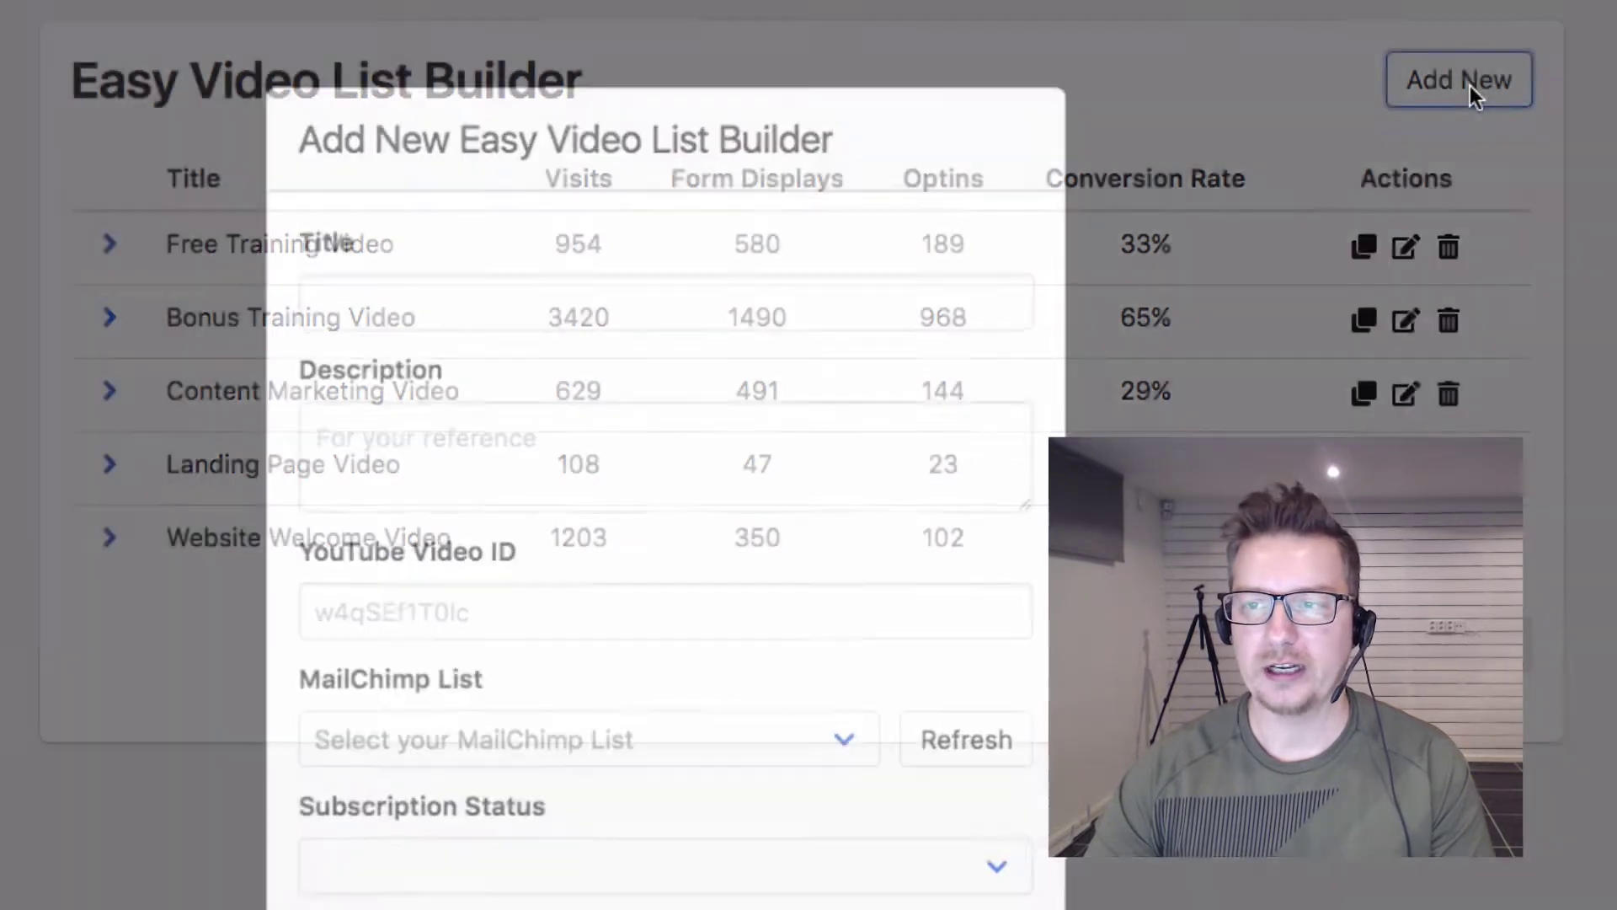
click(862, 312)
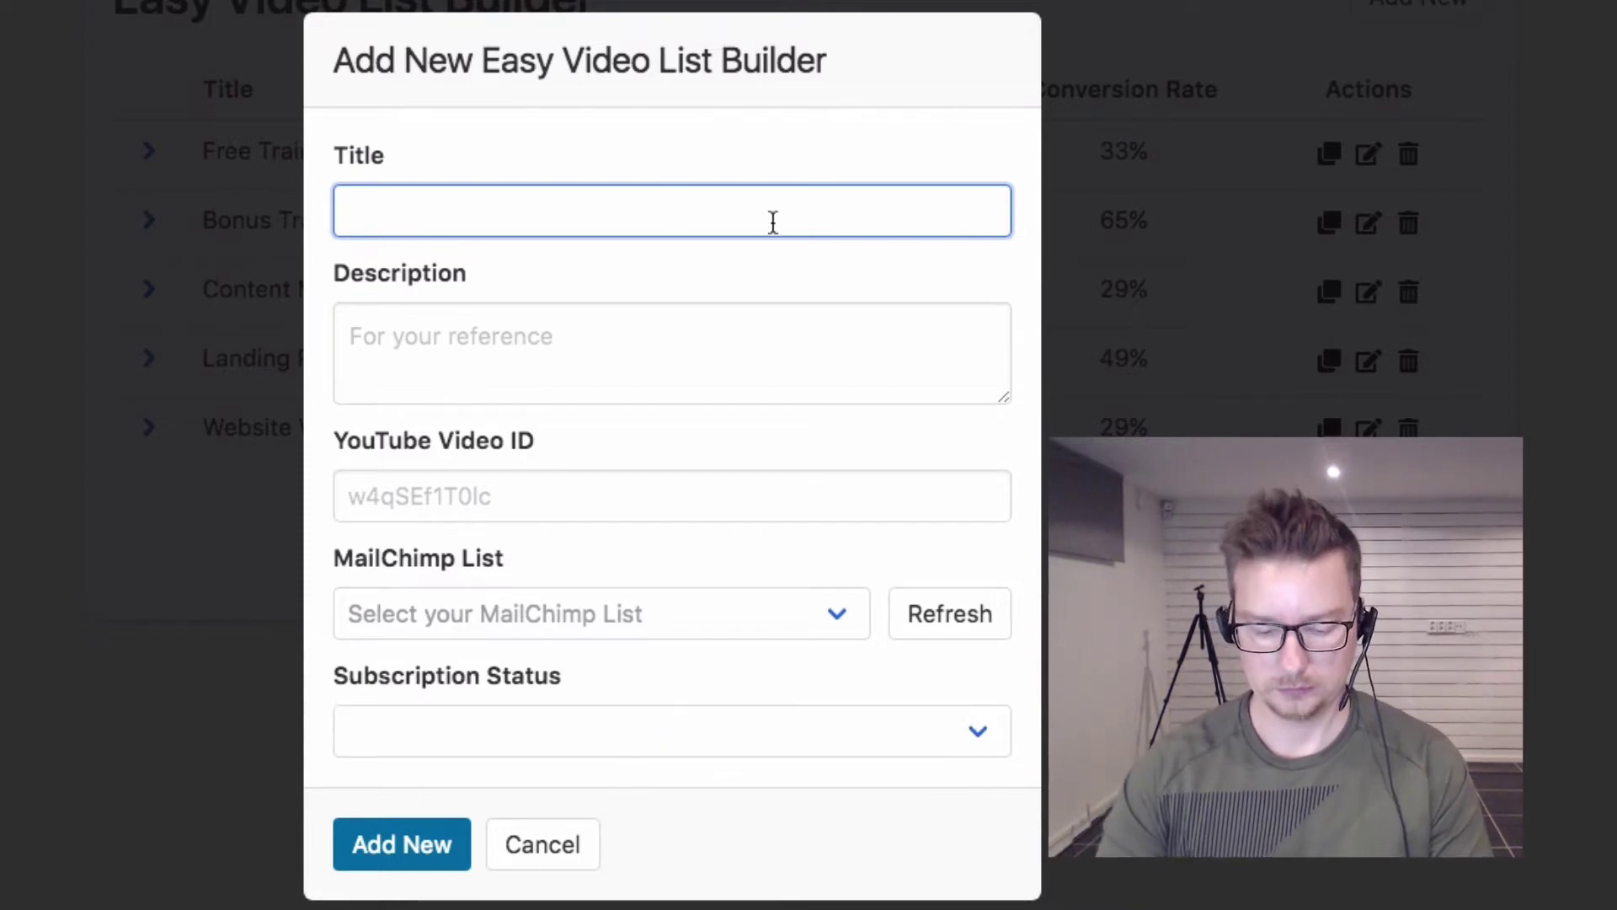
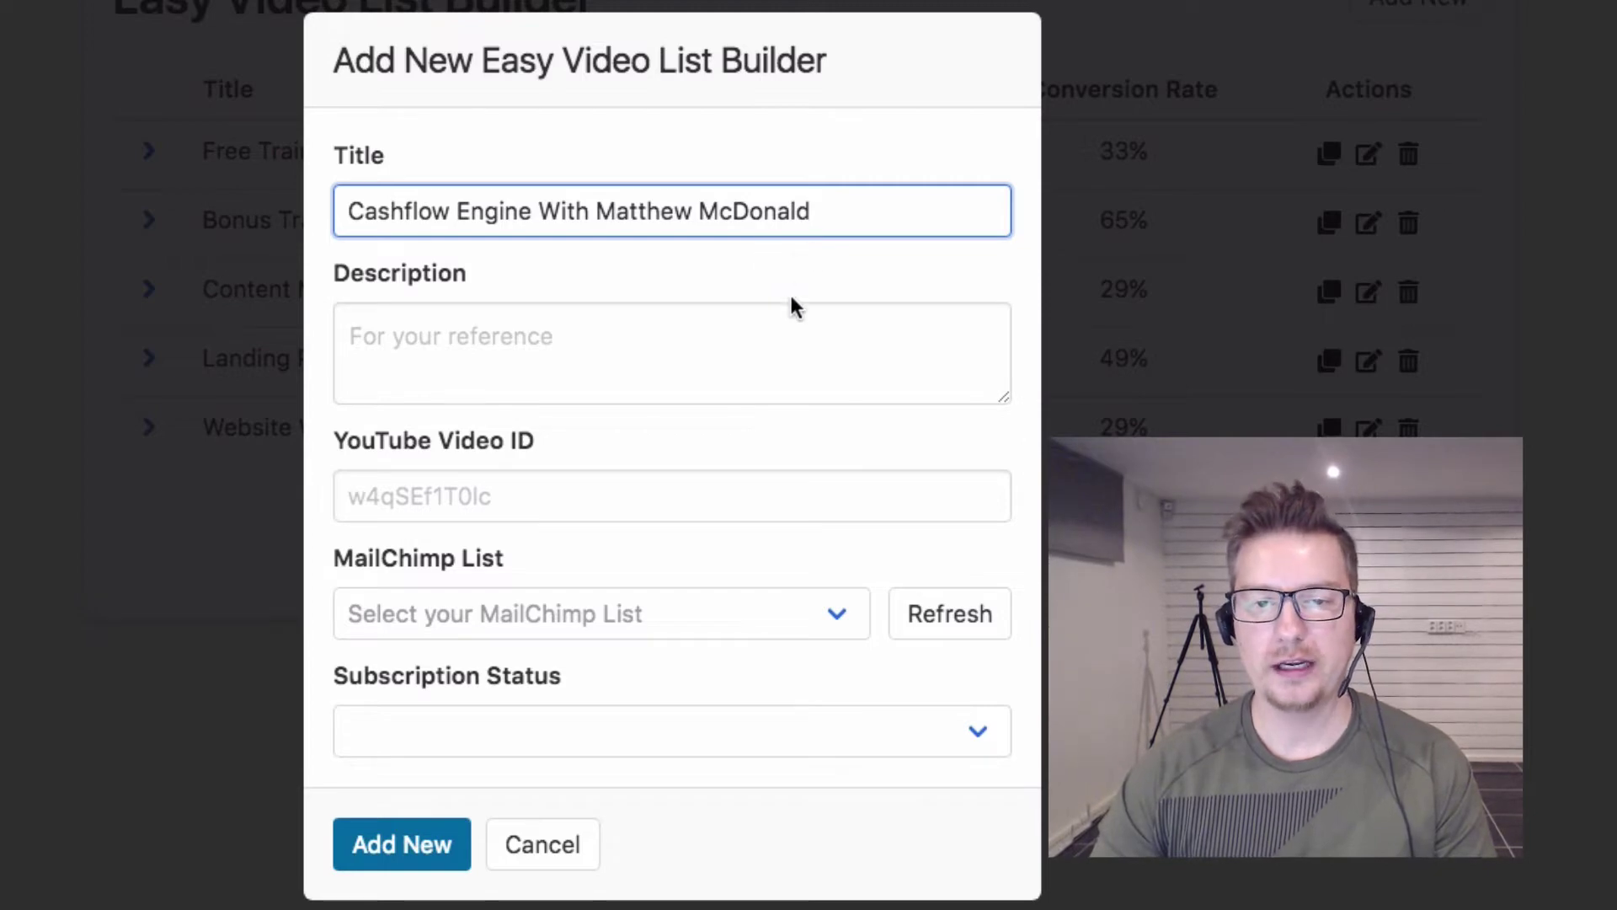
click(771, 336)
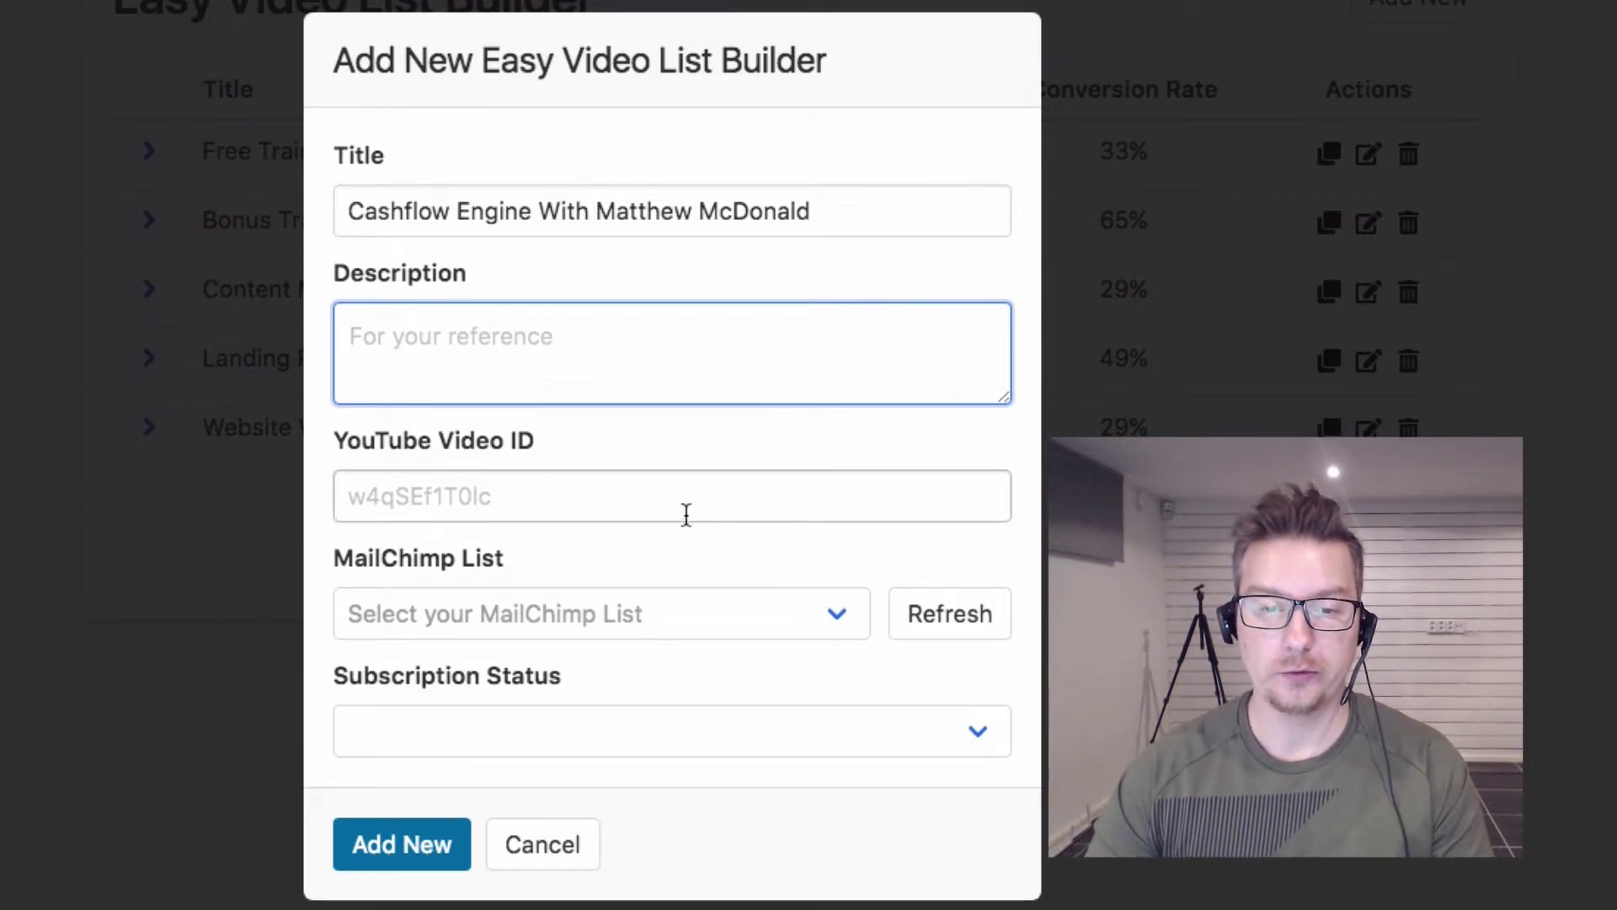
Step: Copy the YouTube video's address from the browser's address bar
click(718, 495)
key(super+Tab)
key(super+Tab)
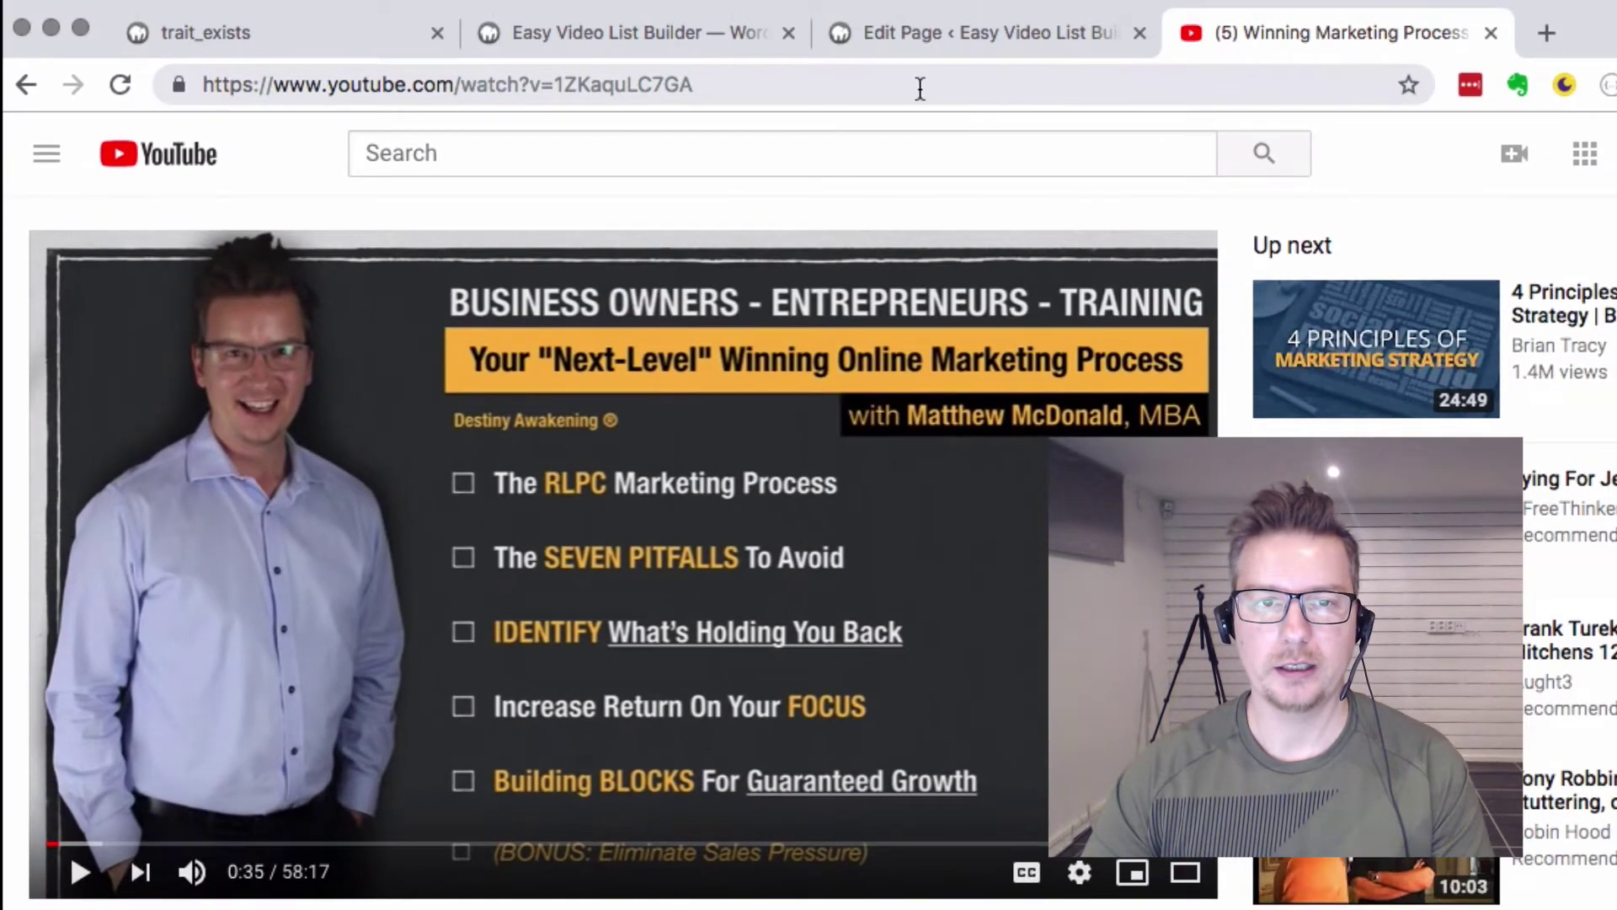
right_click(920, 87)
click(1050, 268)
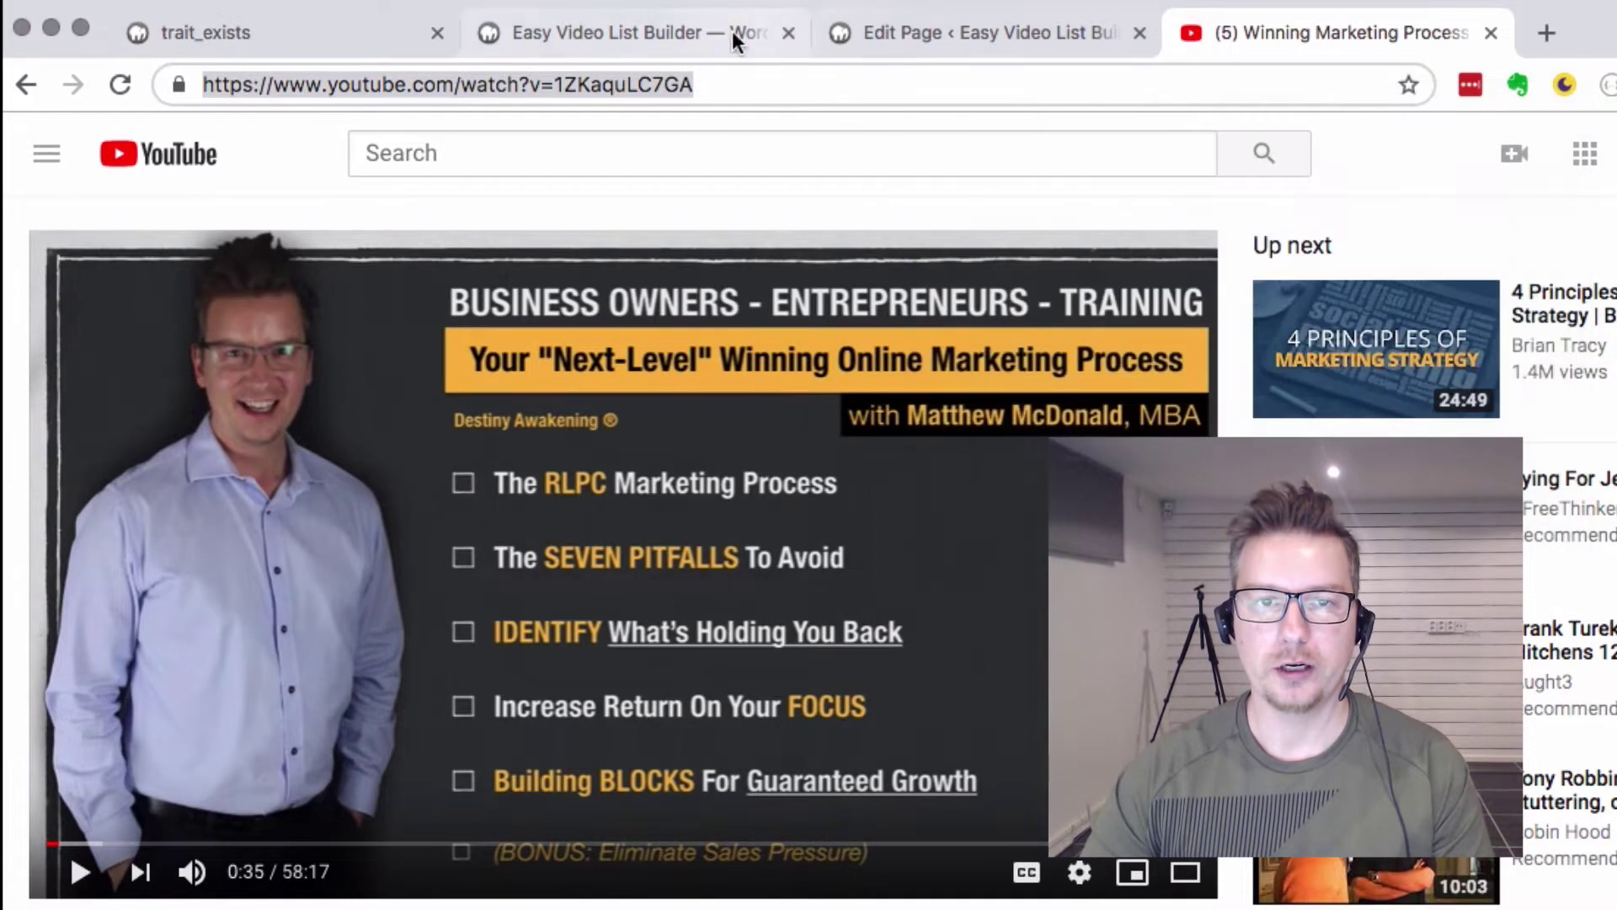
click(704, 39)
Step: Paste video ID 1ZKaquLC7GA, pick the Cashflow Engine MailChimp list and Subscribed status, and save
key(super+v)
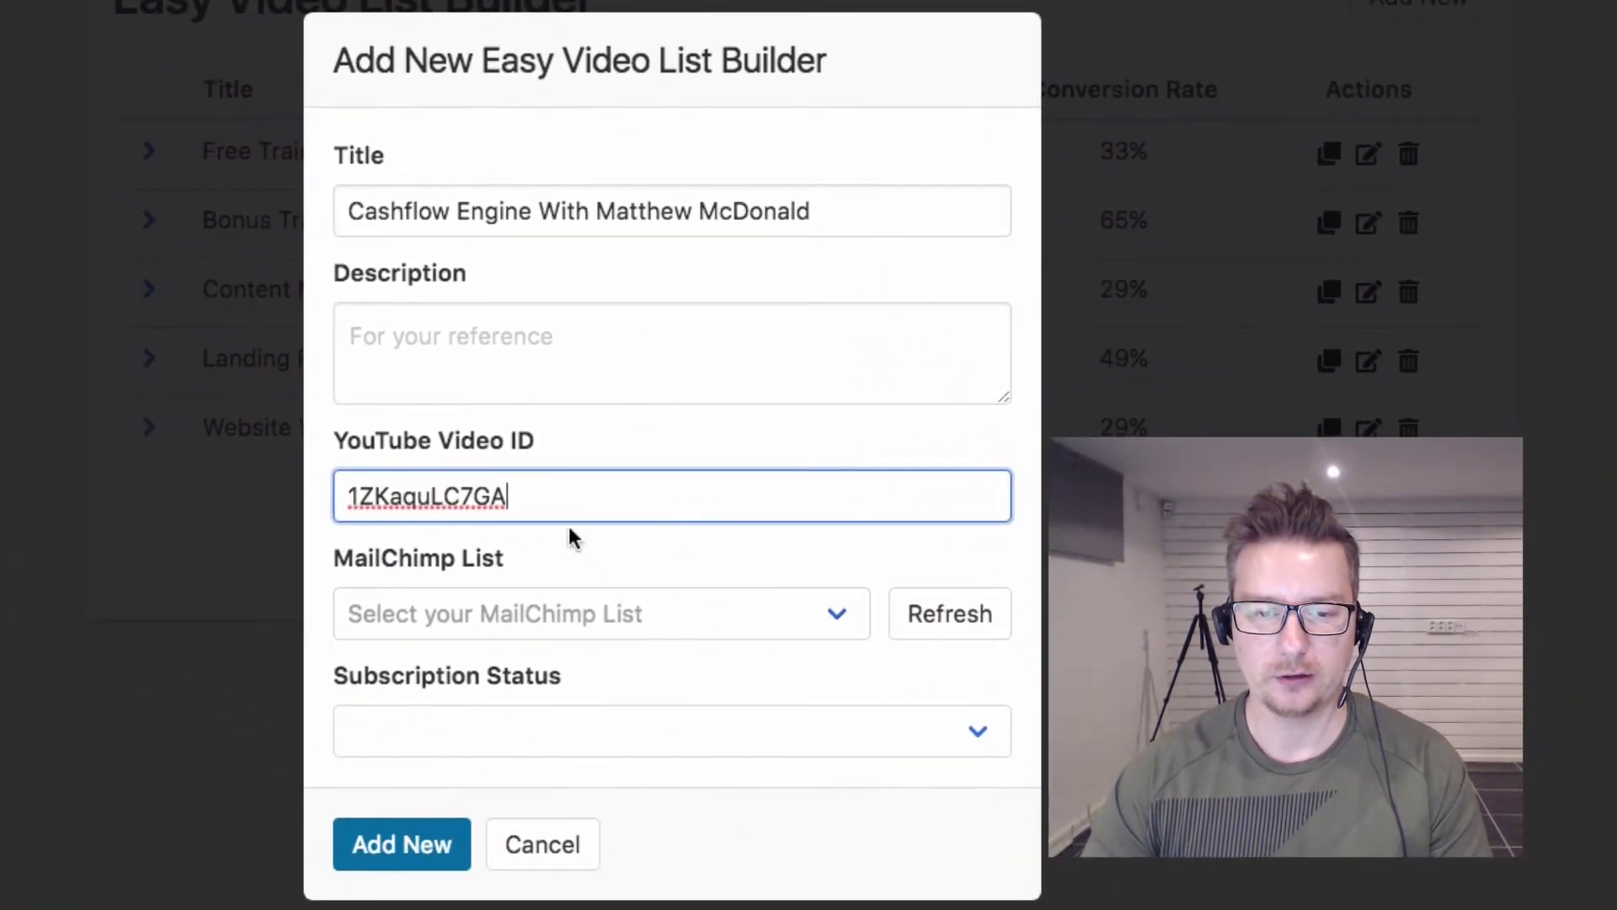
click(612, 547)
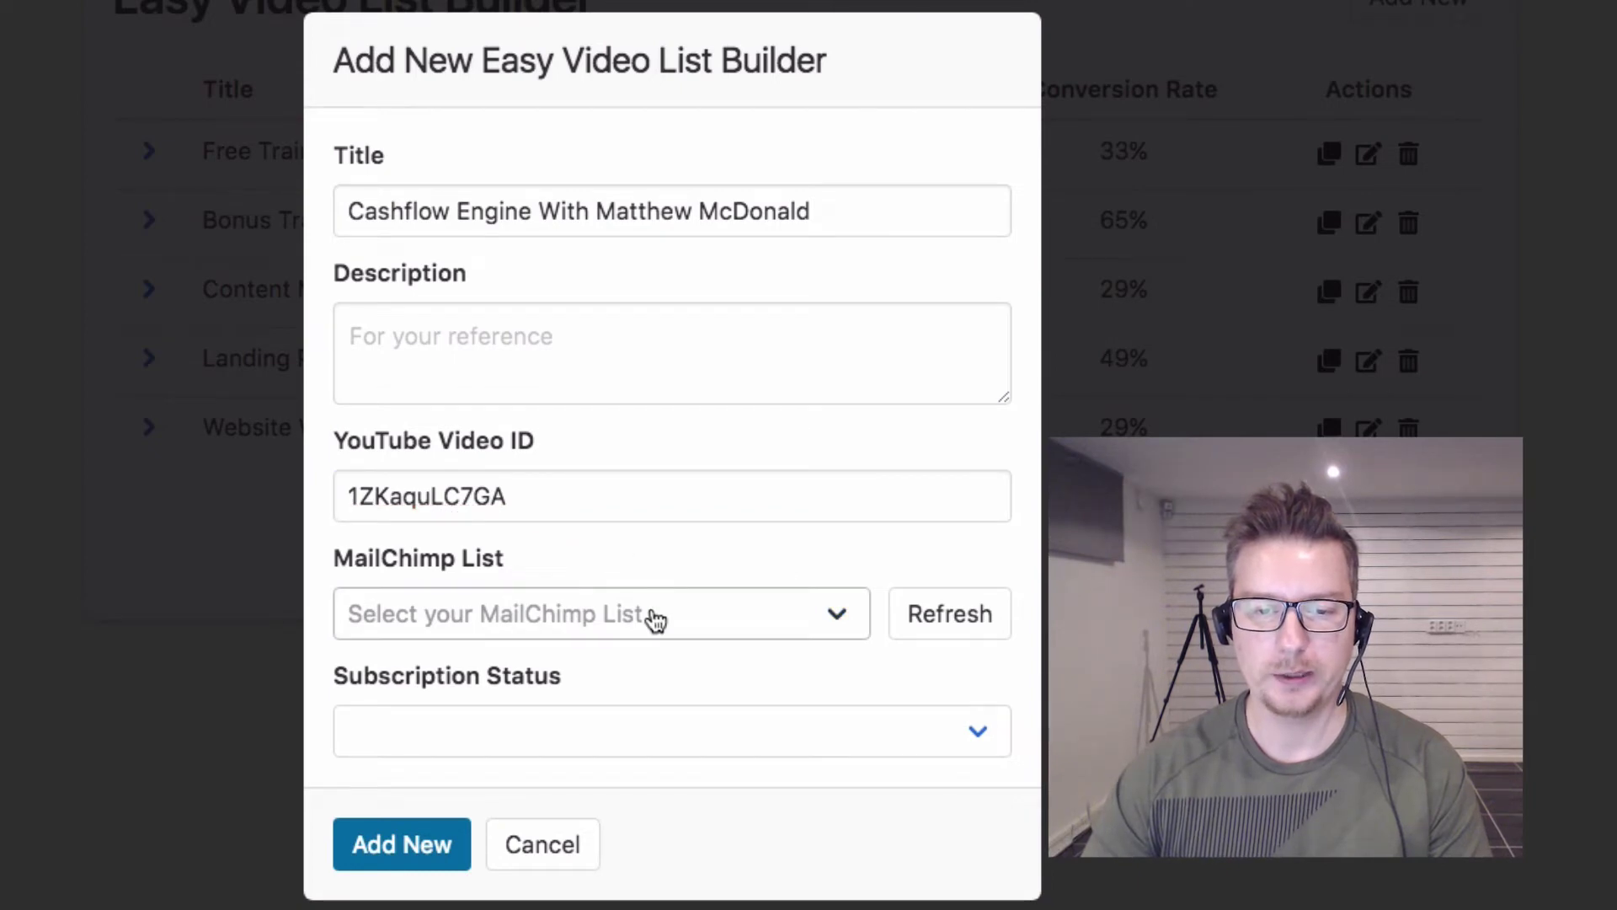
click(579, 624)
click(606, 645)
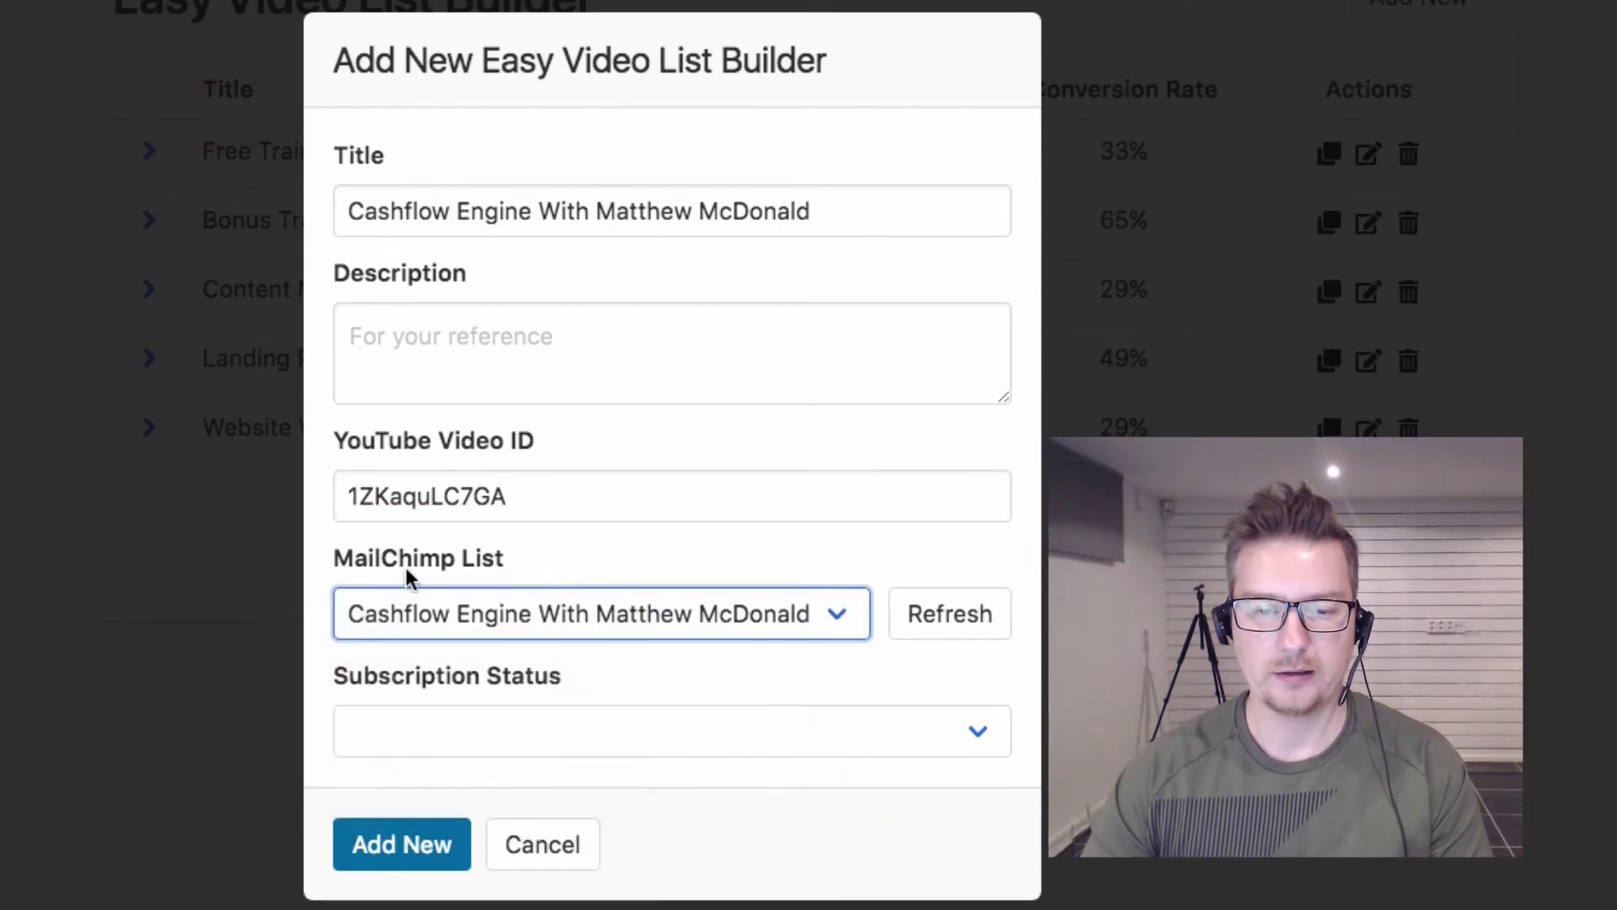
click(671, 751)
click(678, 762)
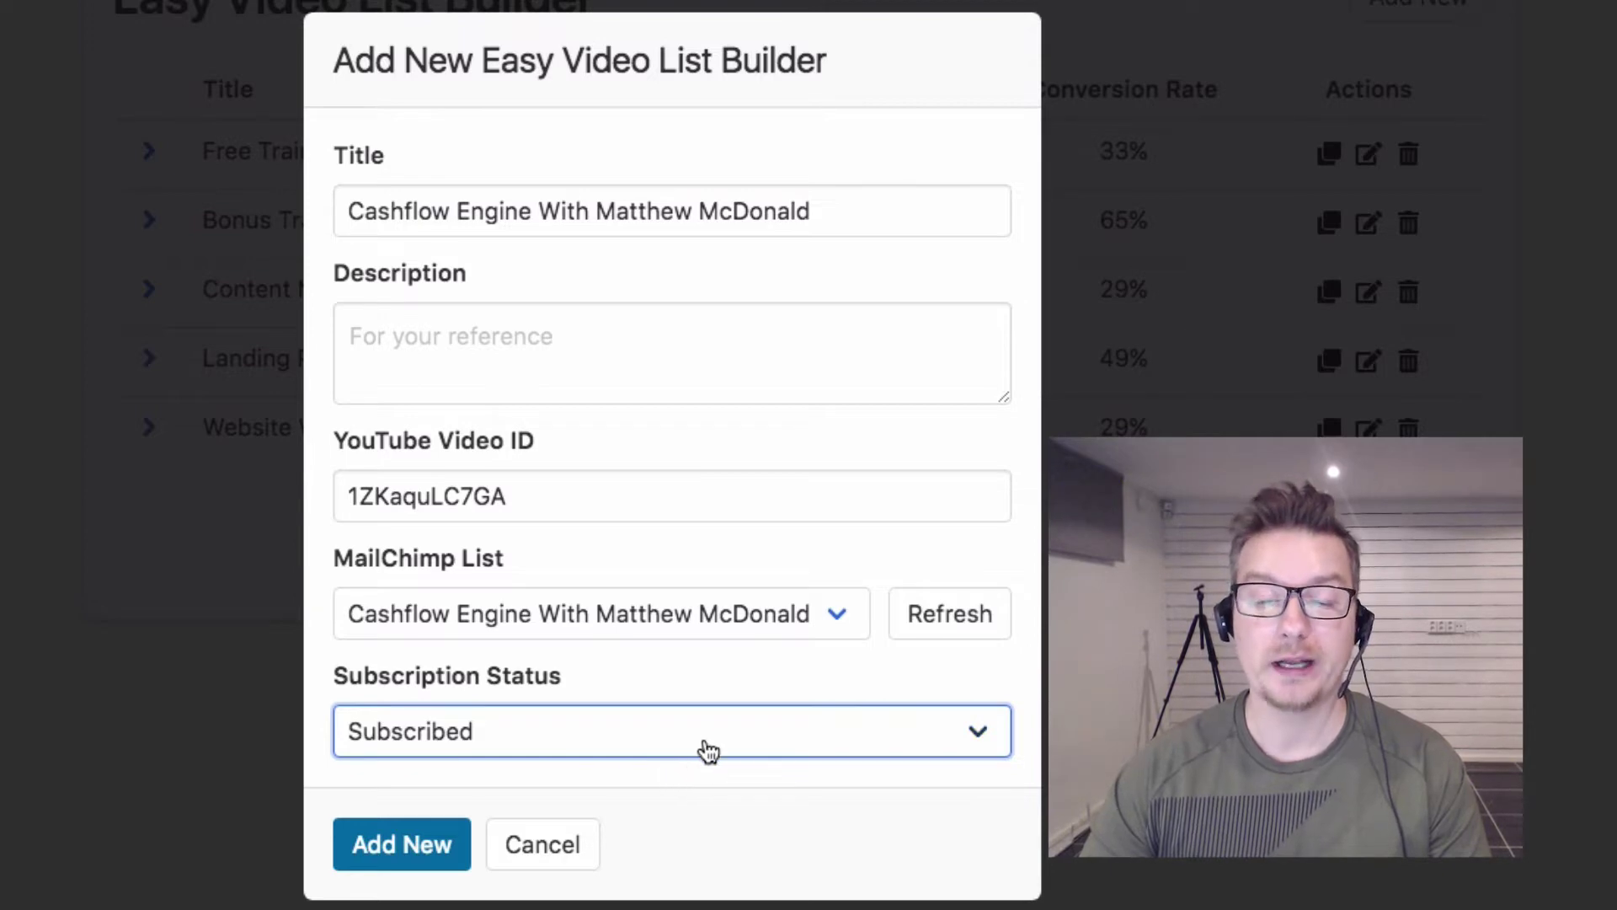
click(405, 847)
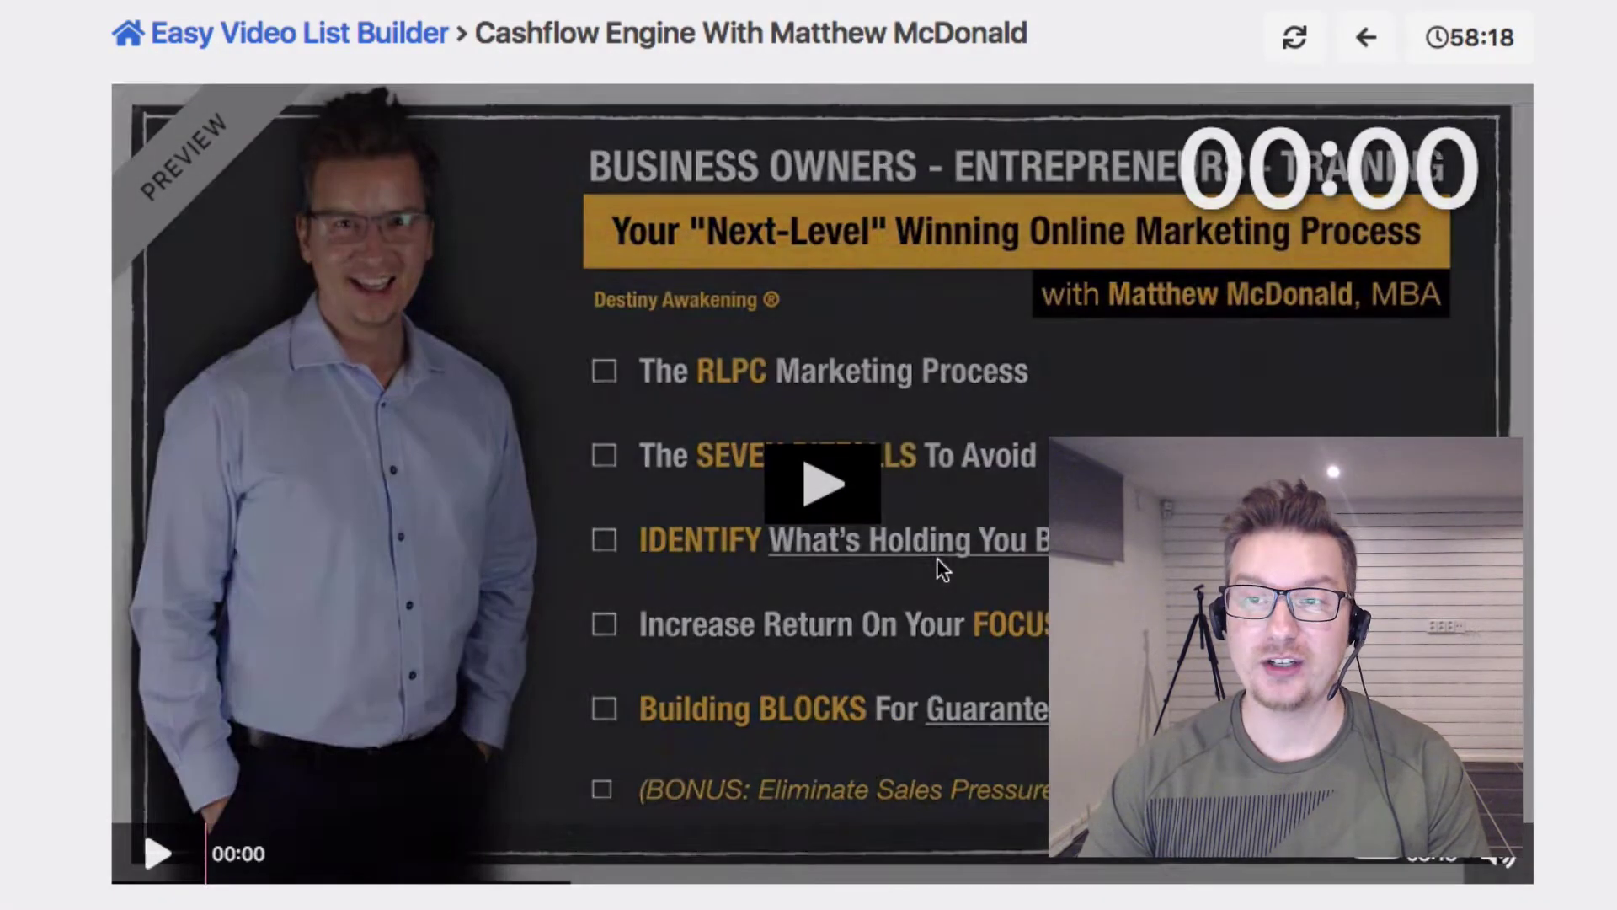
Step: Play the Cashflow Engine preview until the name-and-email opt-in form appears over the video
click(937, 557)
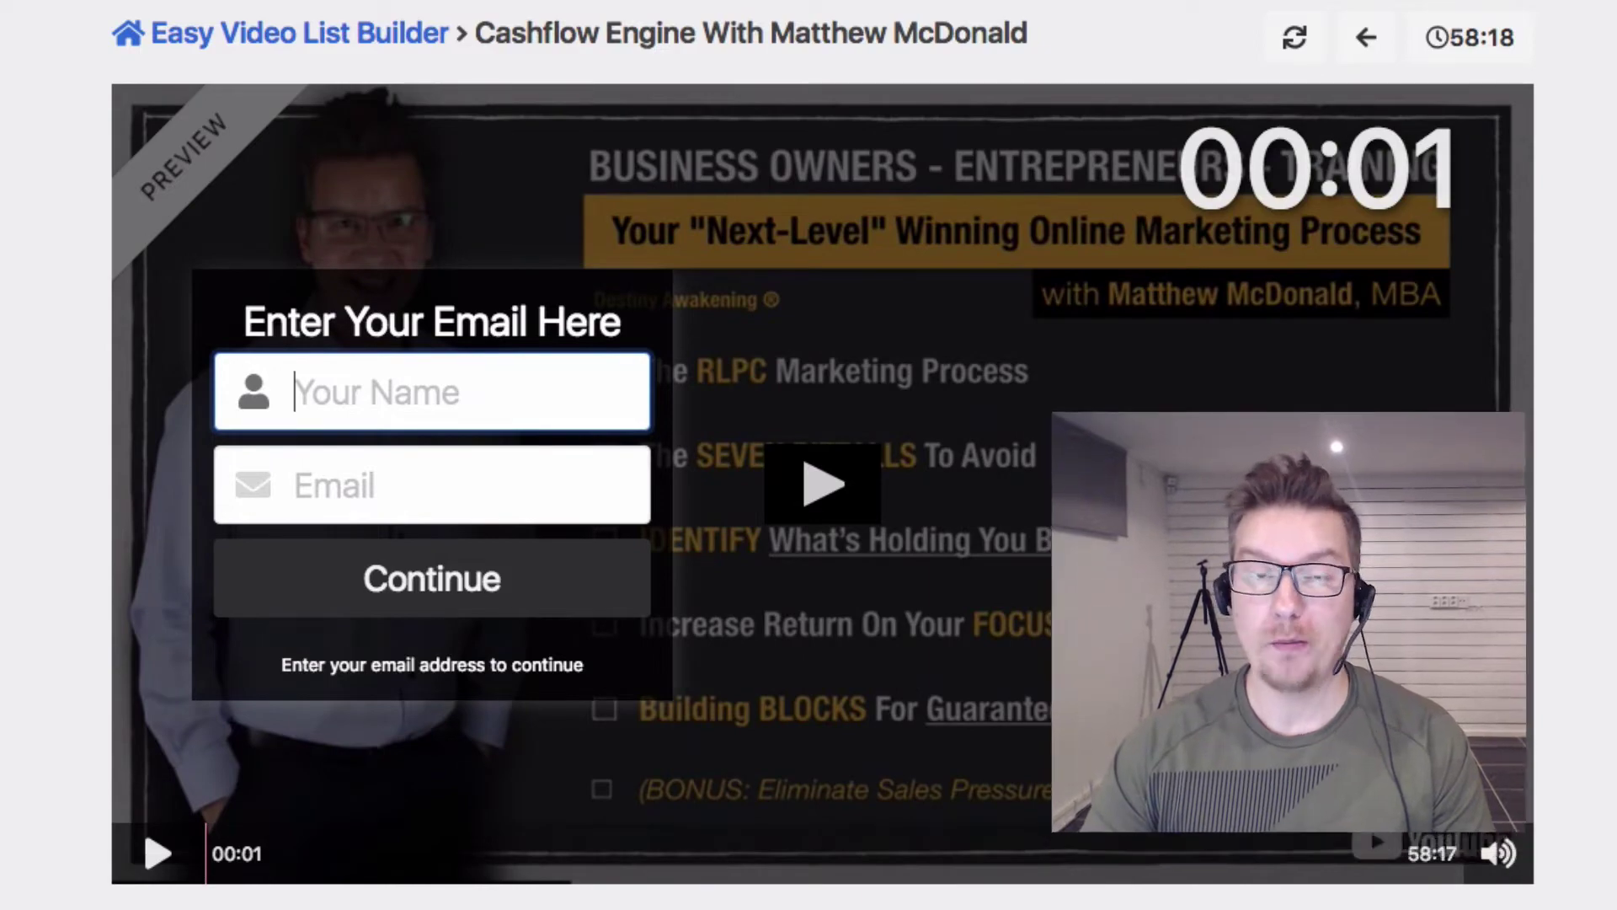
scroll(1034, 453, down, 3)
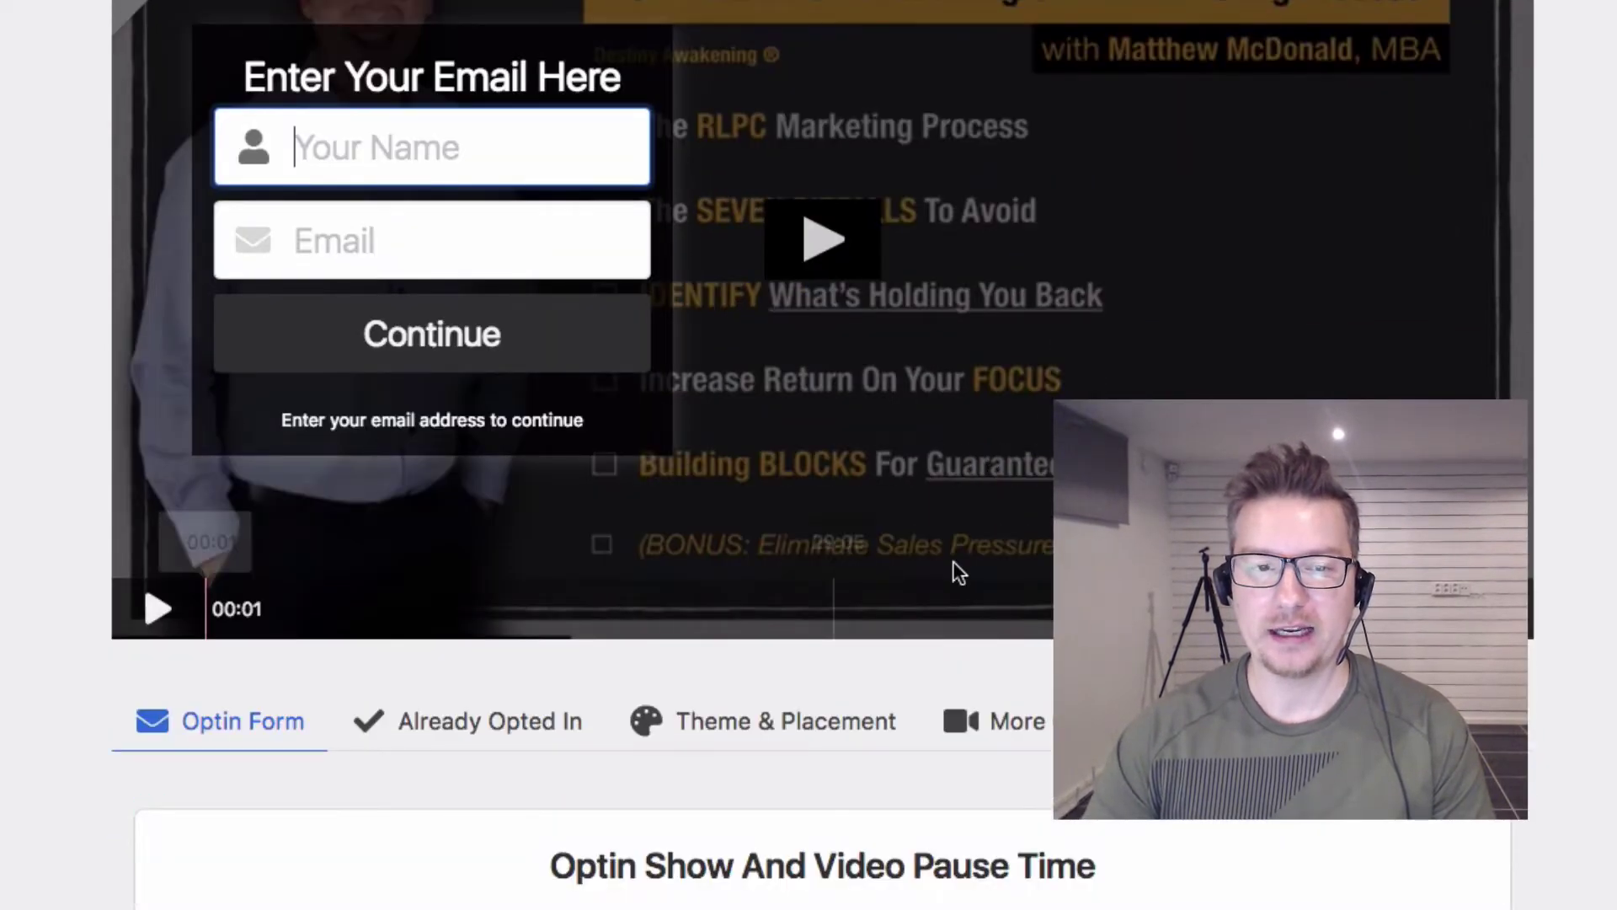
scroll(911, 578, up, 3)
scroll(893, 565, down, 2)
scroll(889, 564, down, 2)
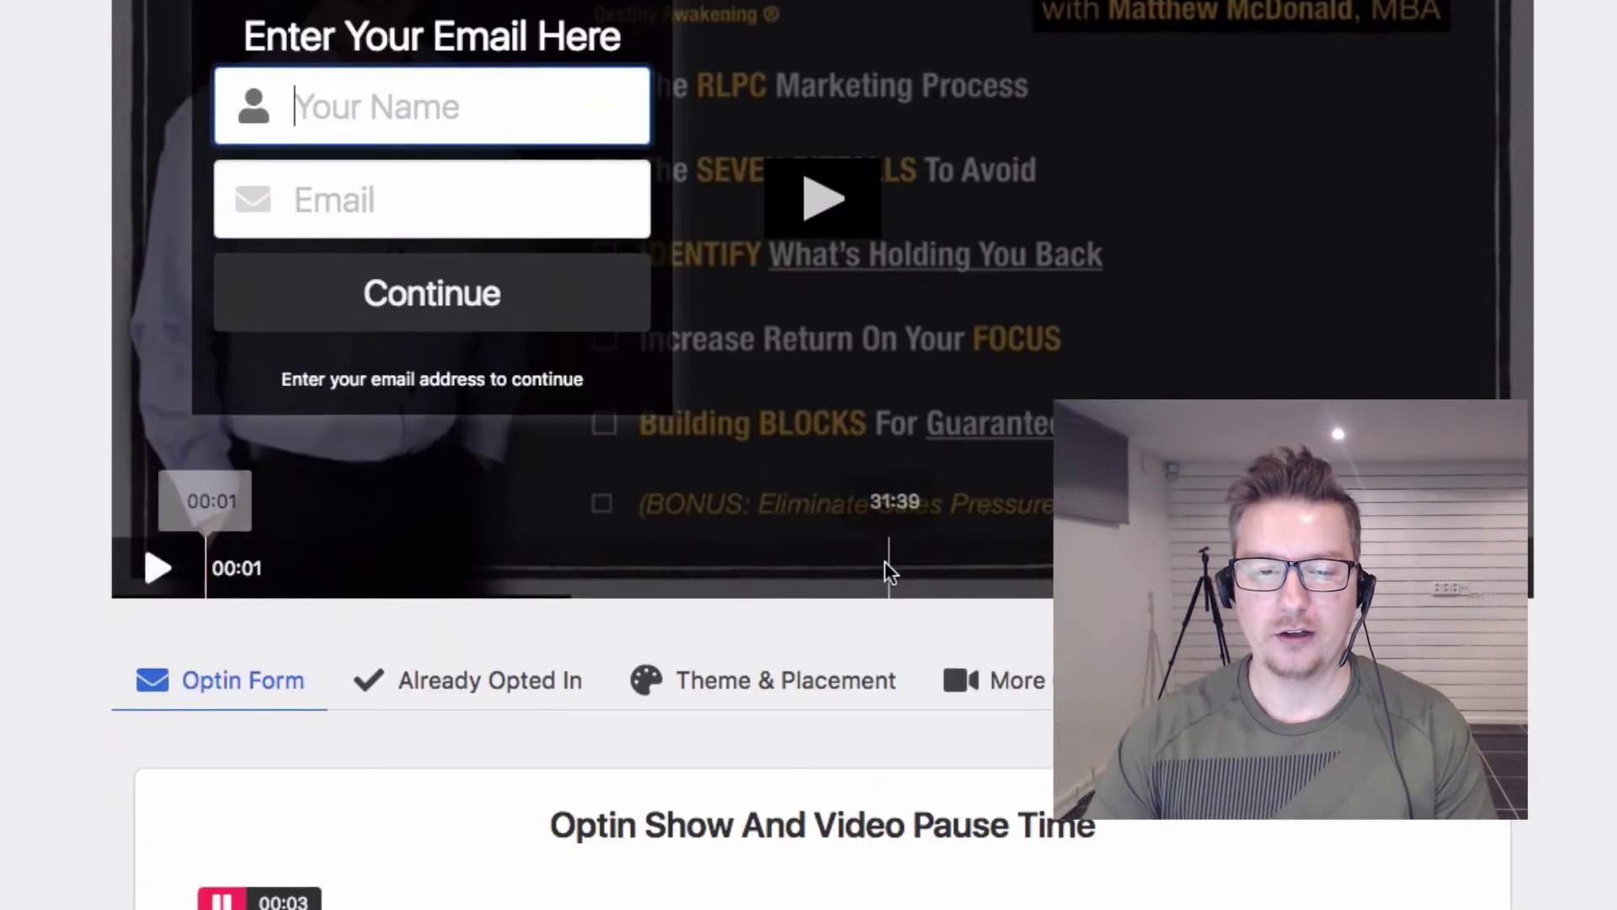
scroll(716, 818, up, 1)
scroll(712, 824, up, 2)
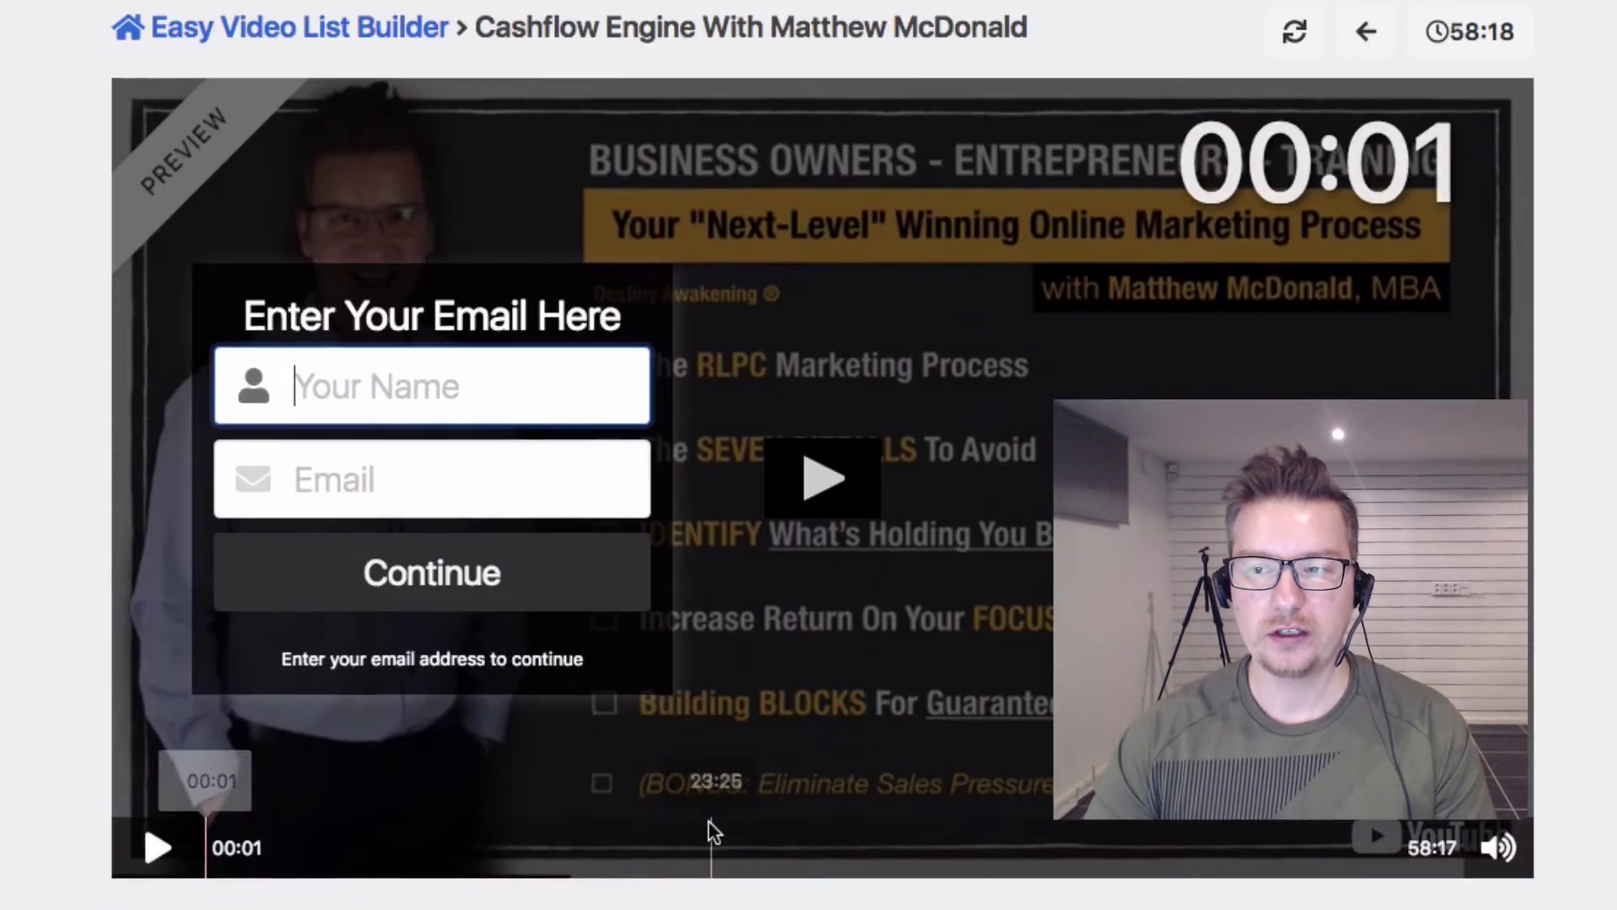
scroll(707, 819, down, 1)
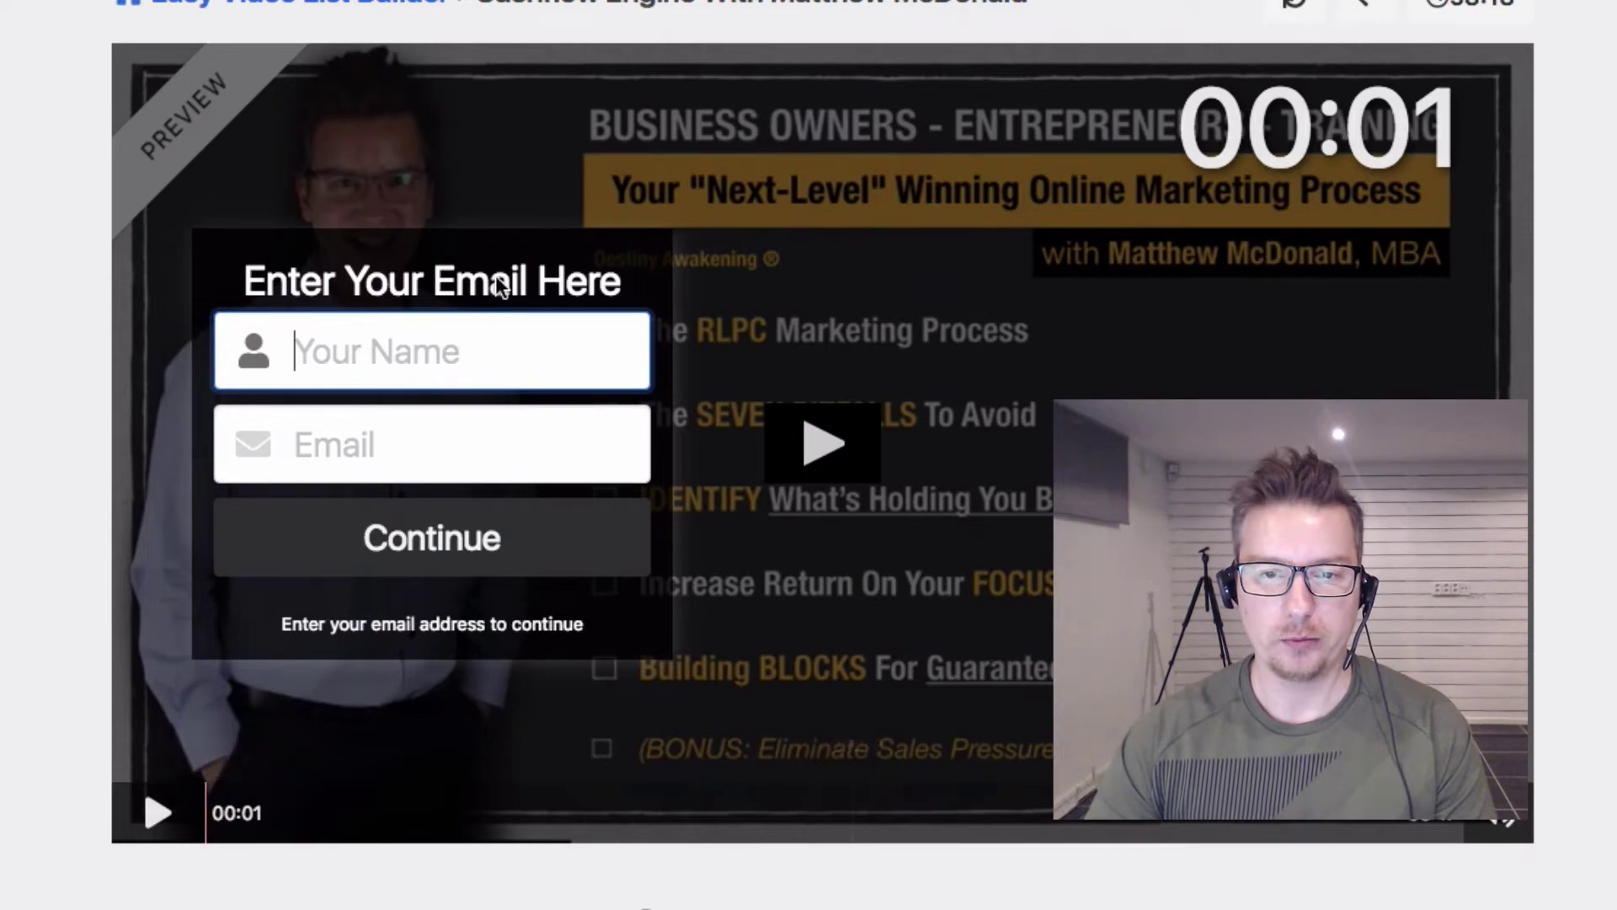
scroll(842, 580, down, 3)
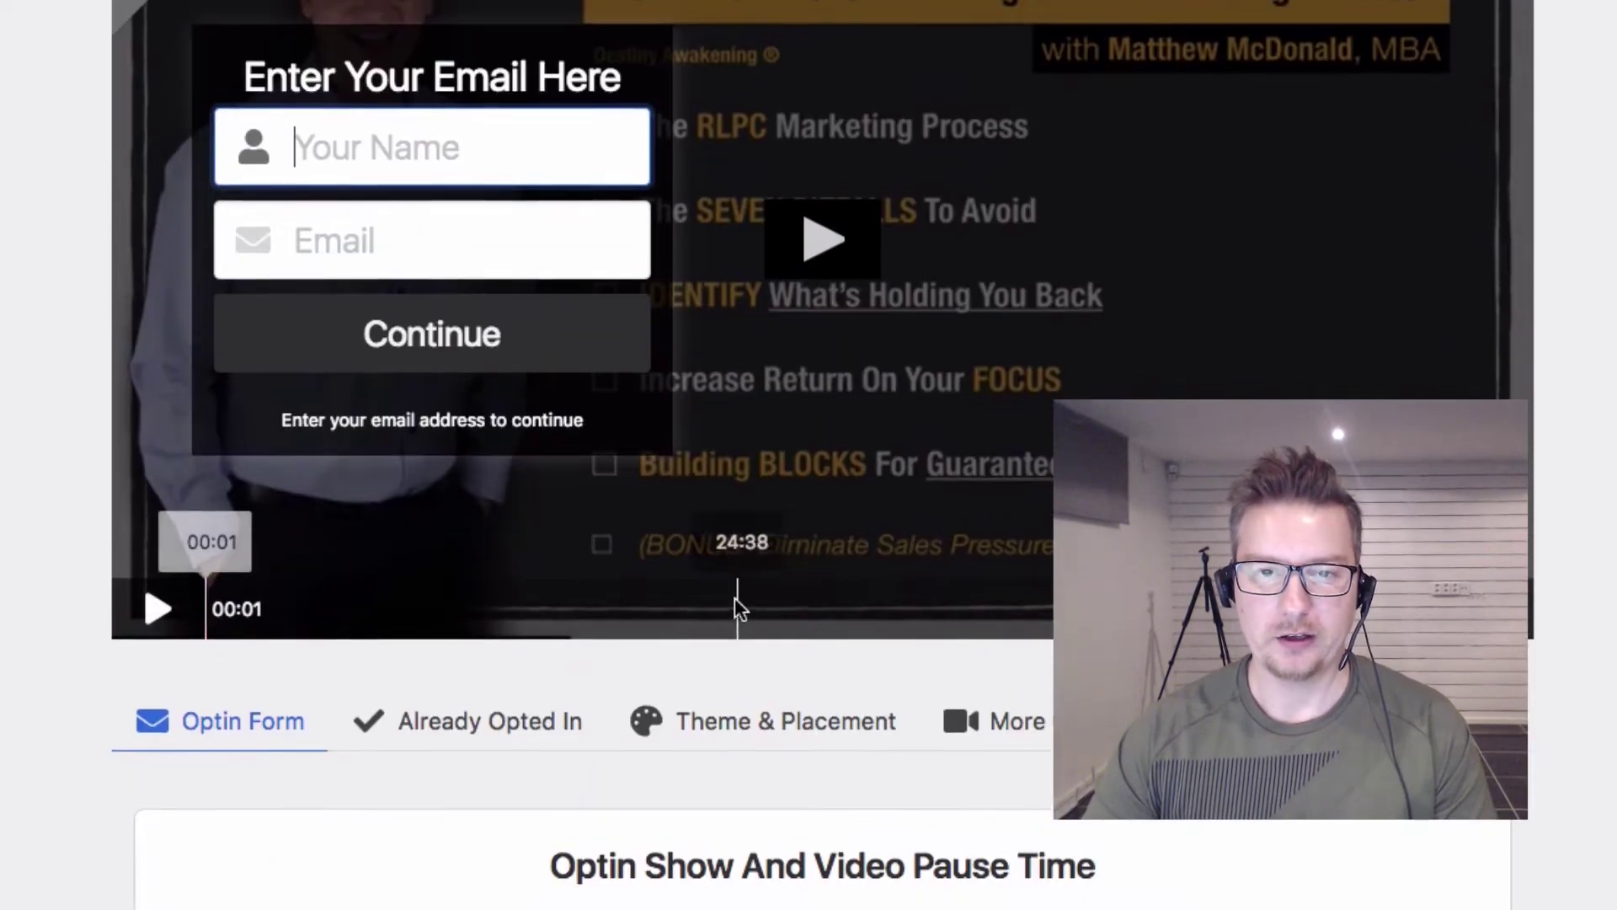
scroll(732, 602, up, 2)
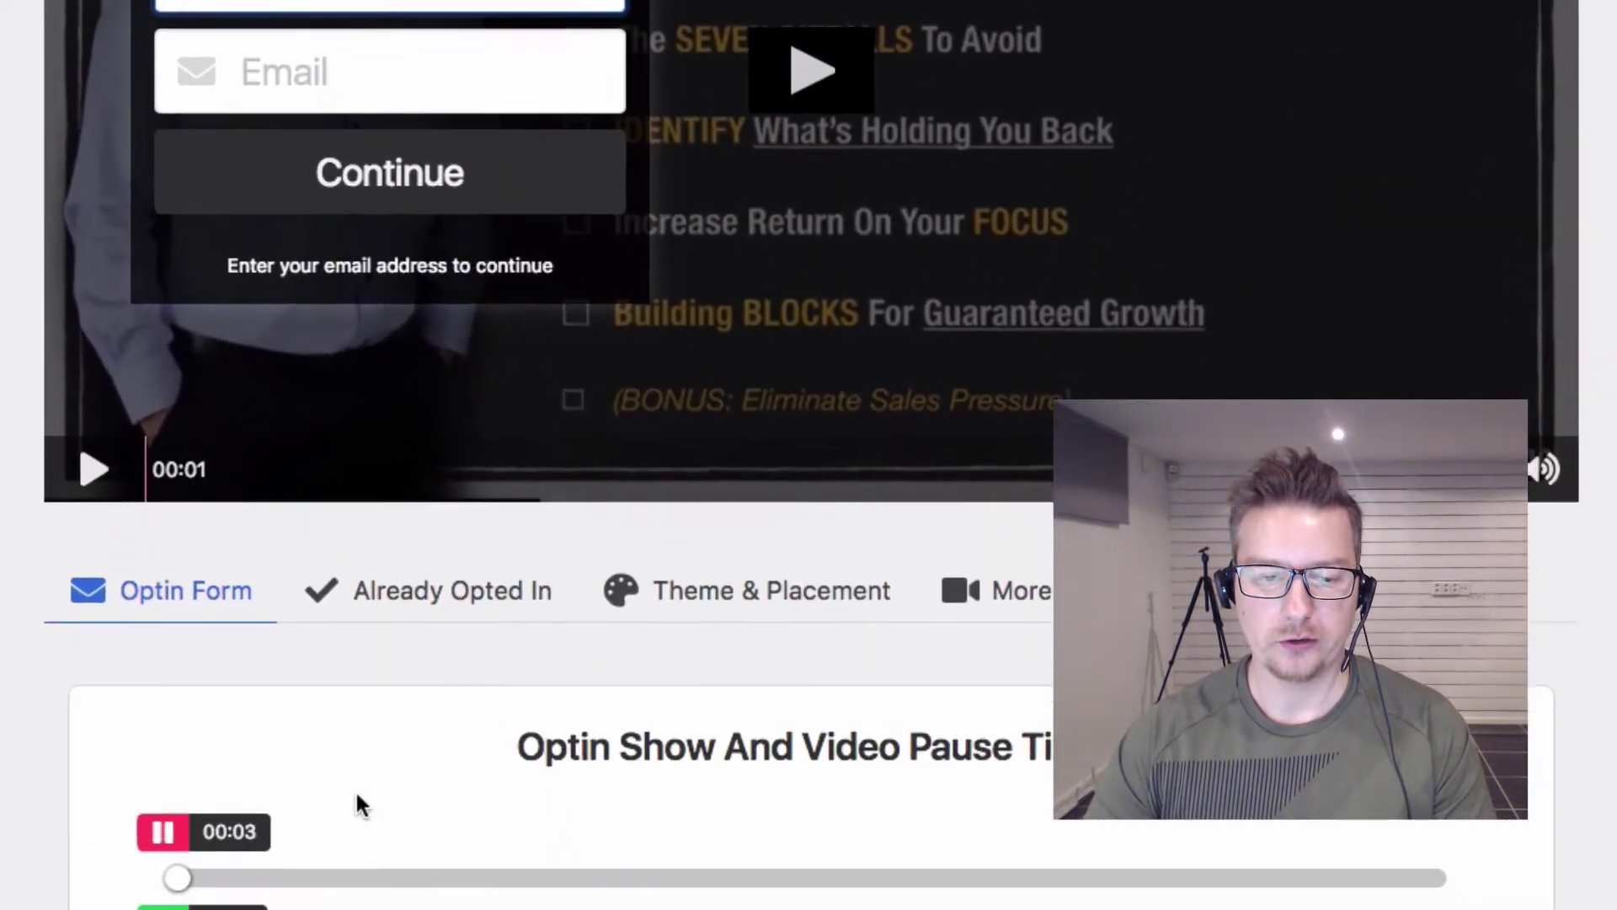
Step: Set the opt-in show time to 02:49 and the video pause time to 03:02
scroll(345, 771, down, 3)
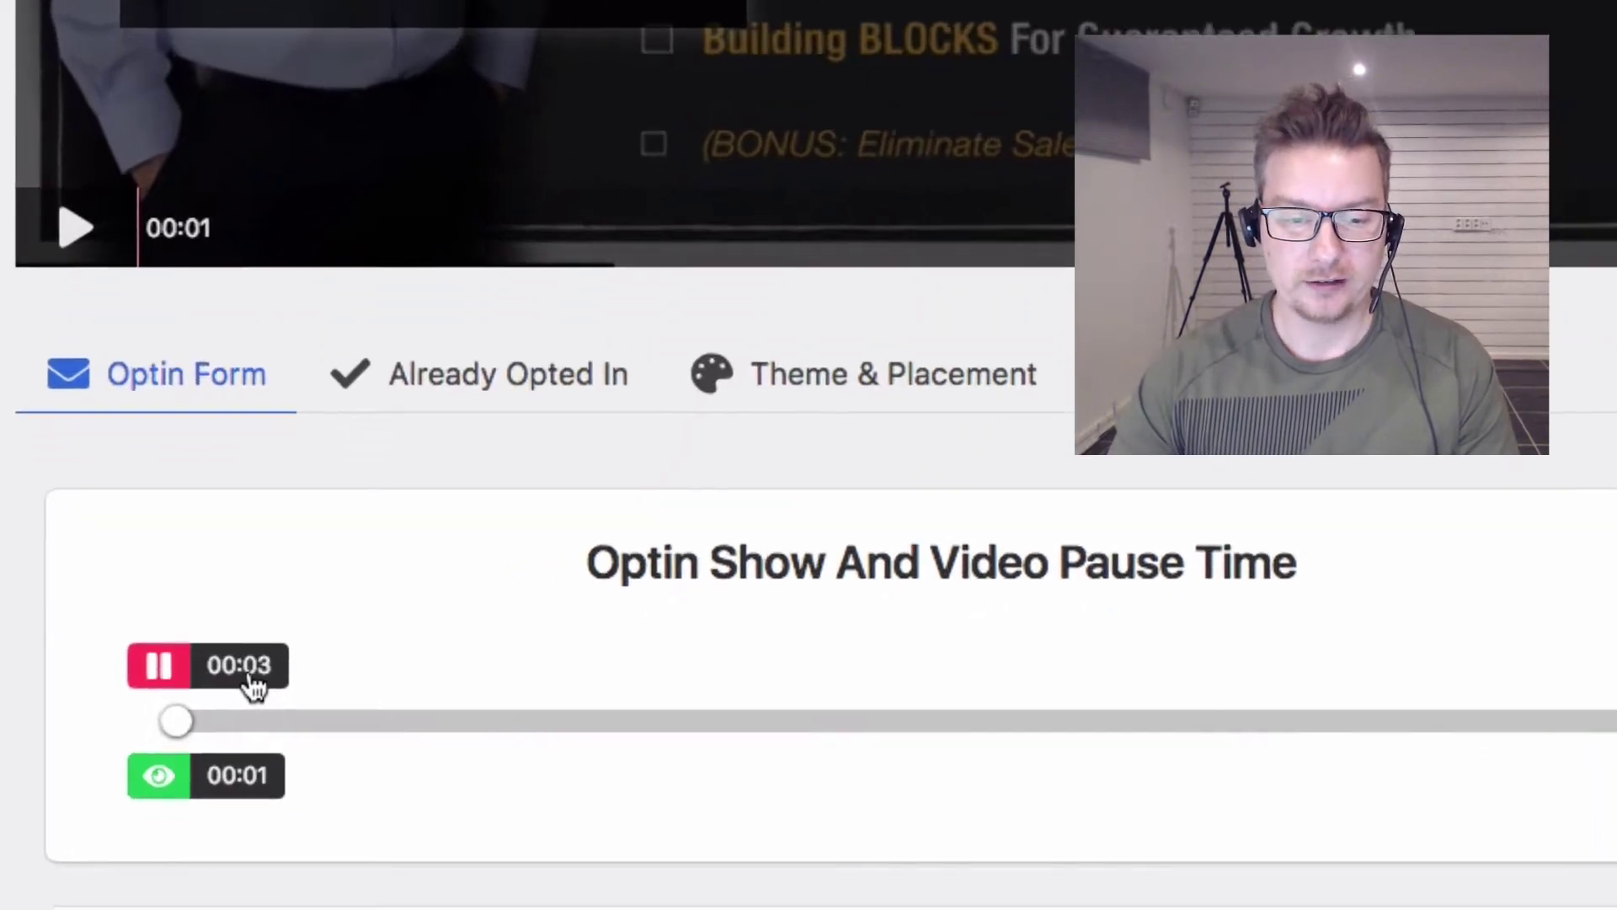
drag(239, 720, 368, 730)
drag(457, 654, 278, 666)
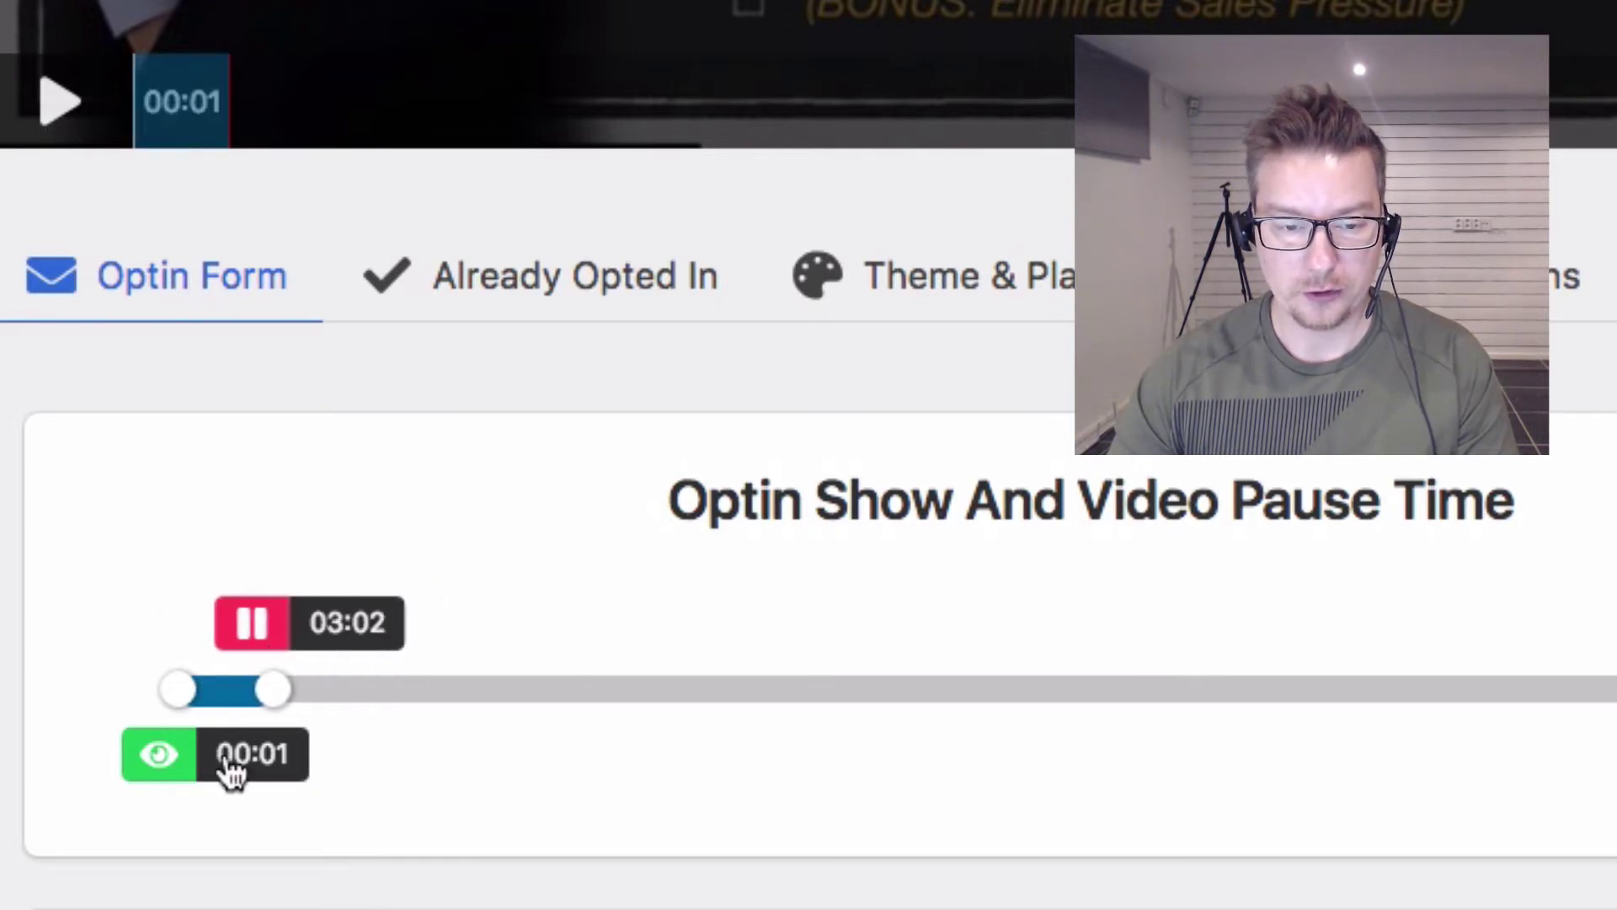
drag(199, 770, 273, 777)
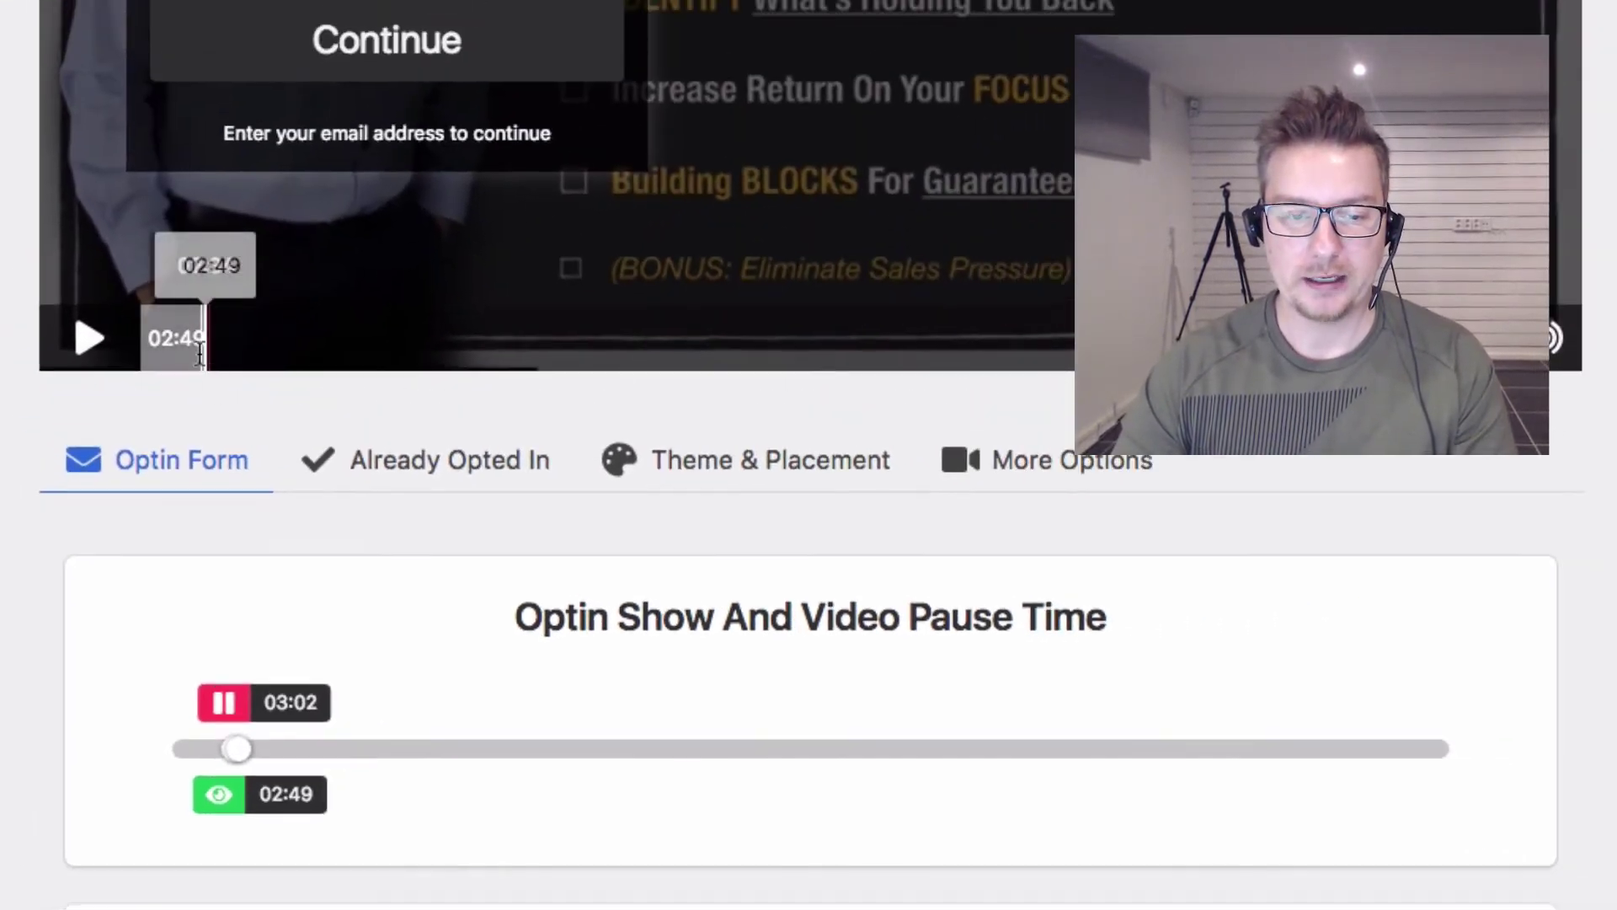
Step: Move the opt-in show time to 02:10 and the pause time to 02:32, checking the preview
drag(277, 682, 691, 735)
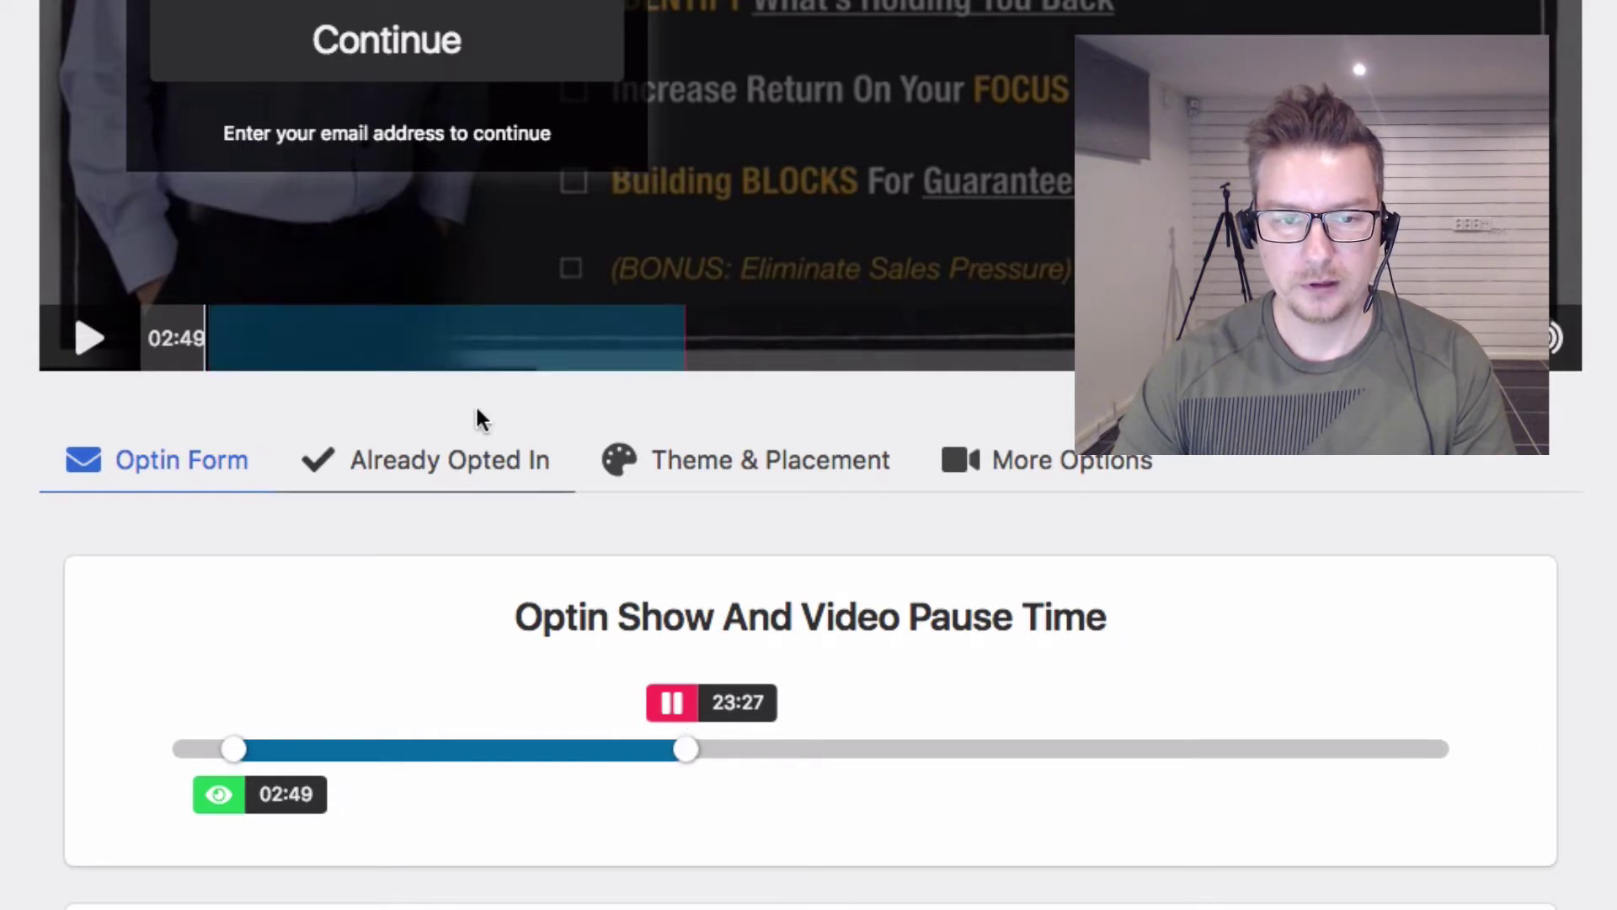
click(670, 335)
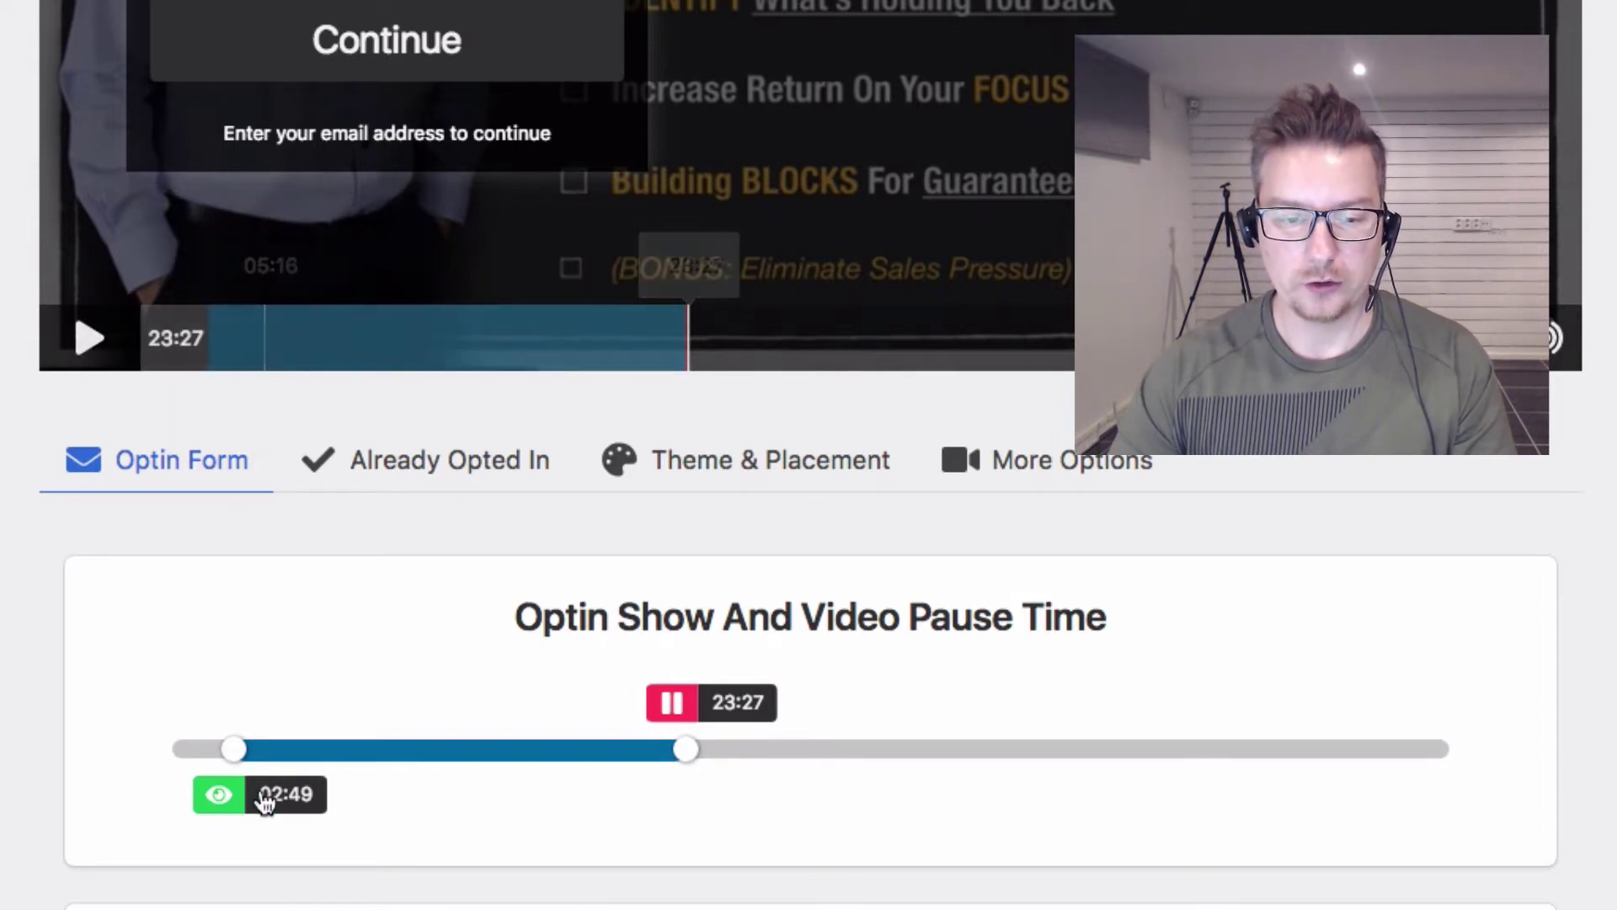
drag(261, 796, 224, 795)
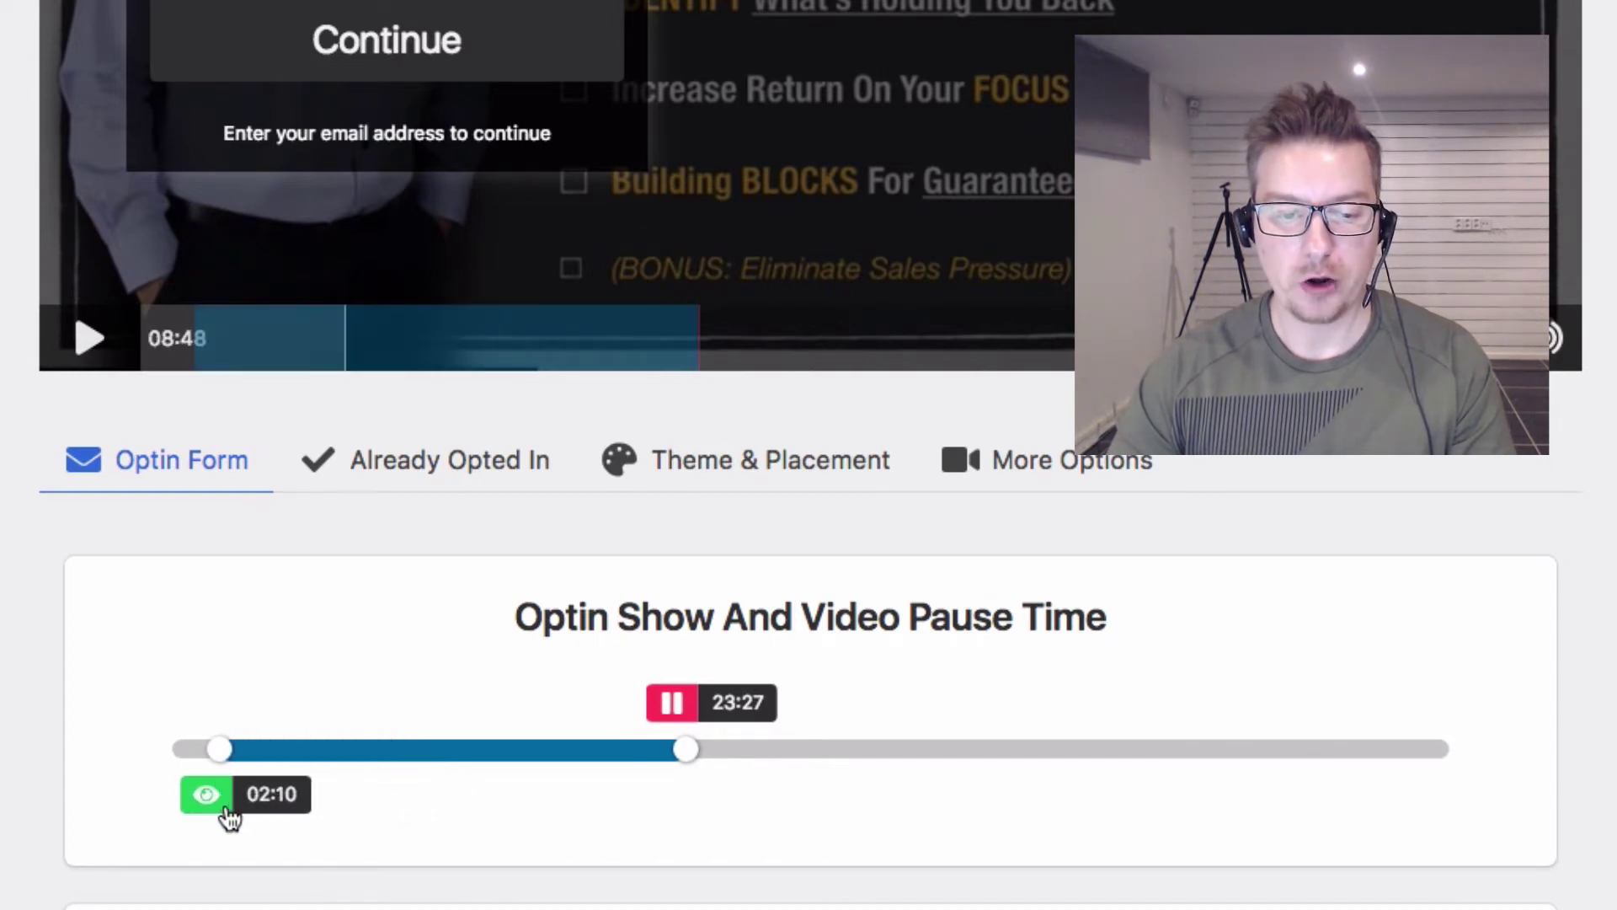
click(212, 806)
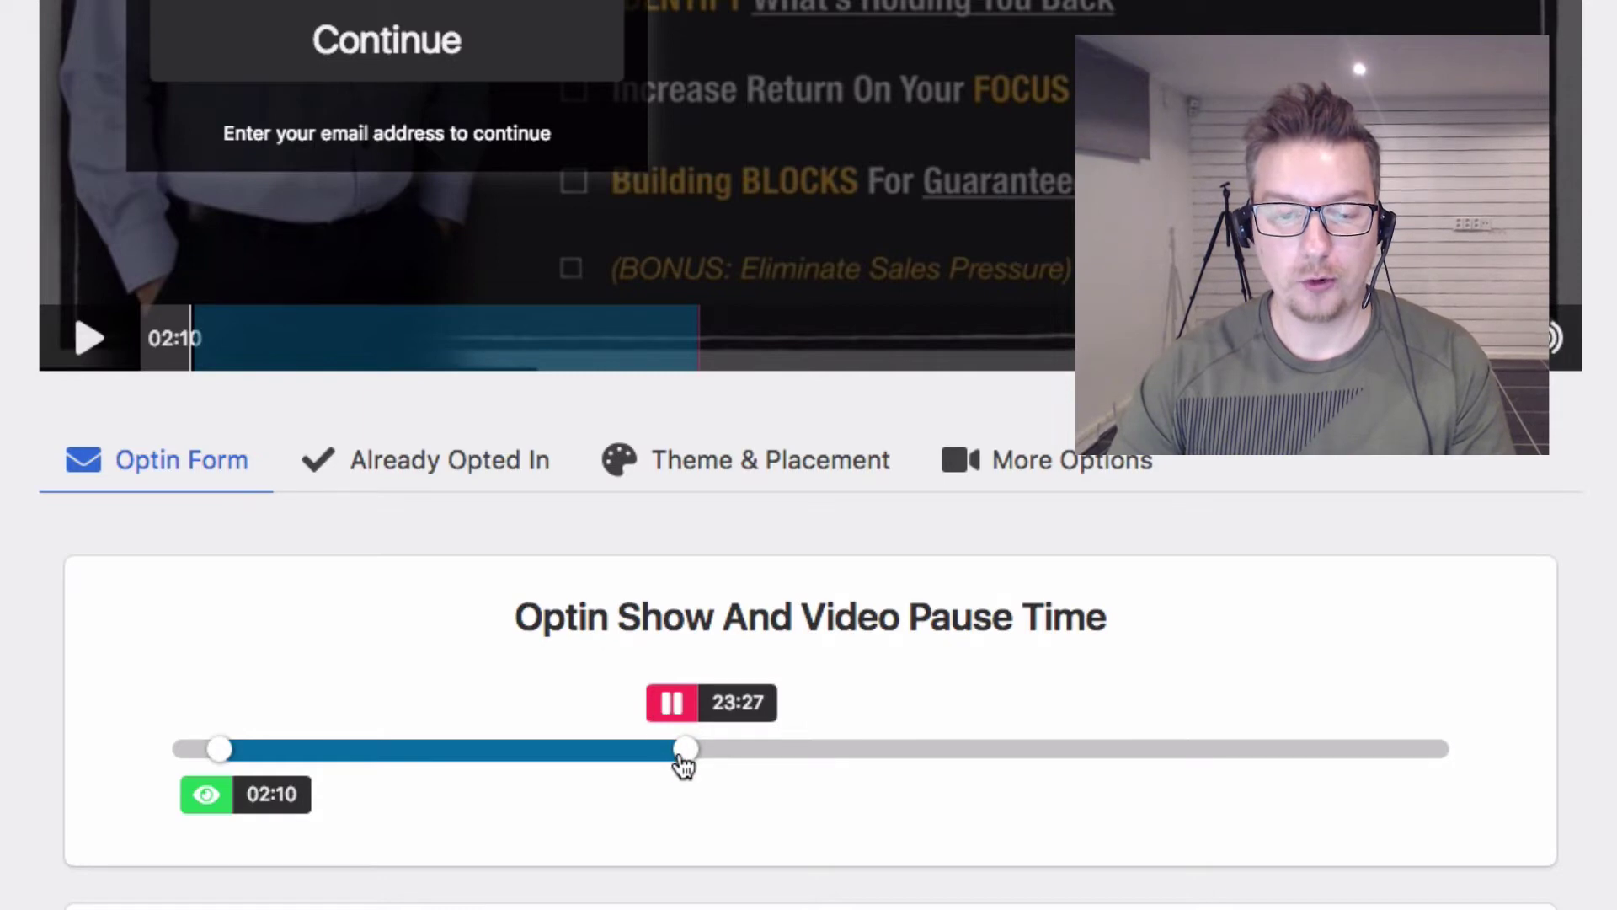
drag(686, 749, 358, 755)
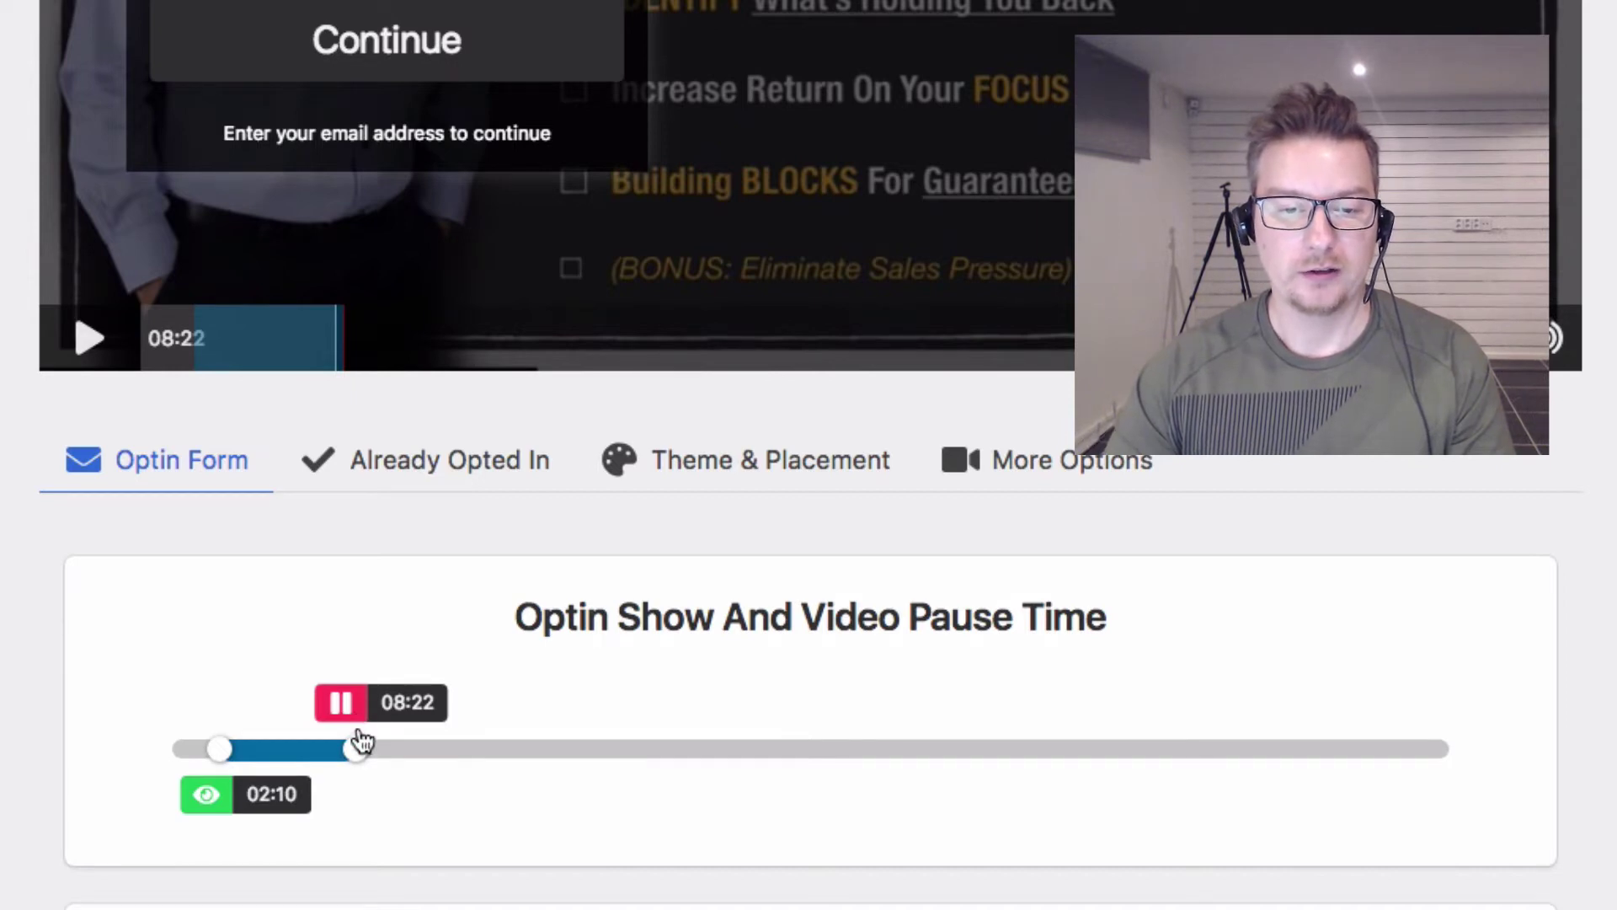
drag(358, 751, 232, 757)
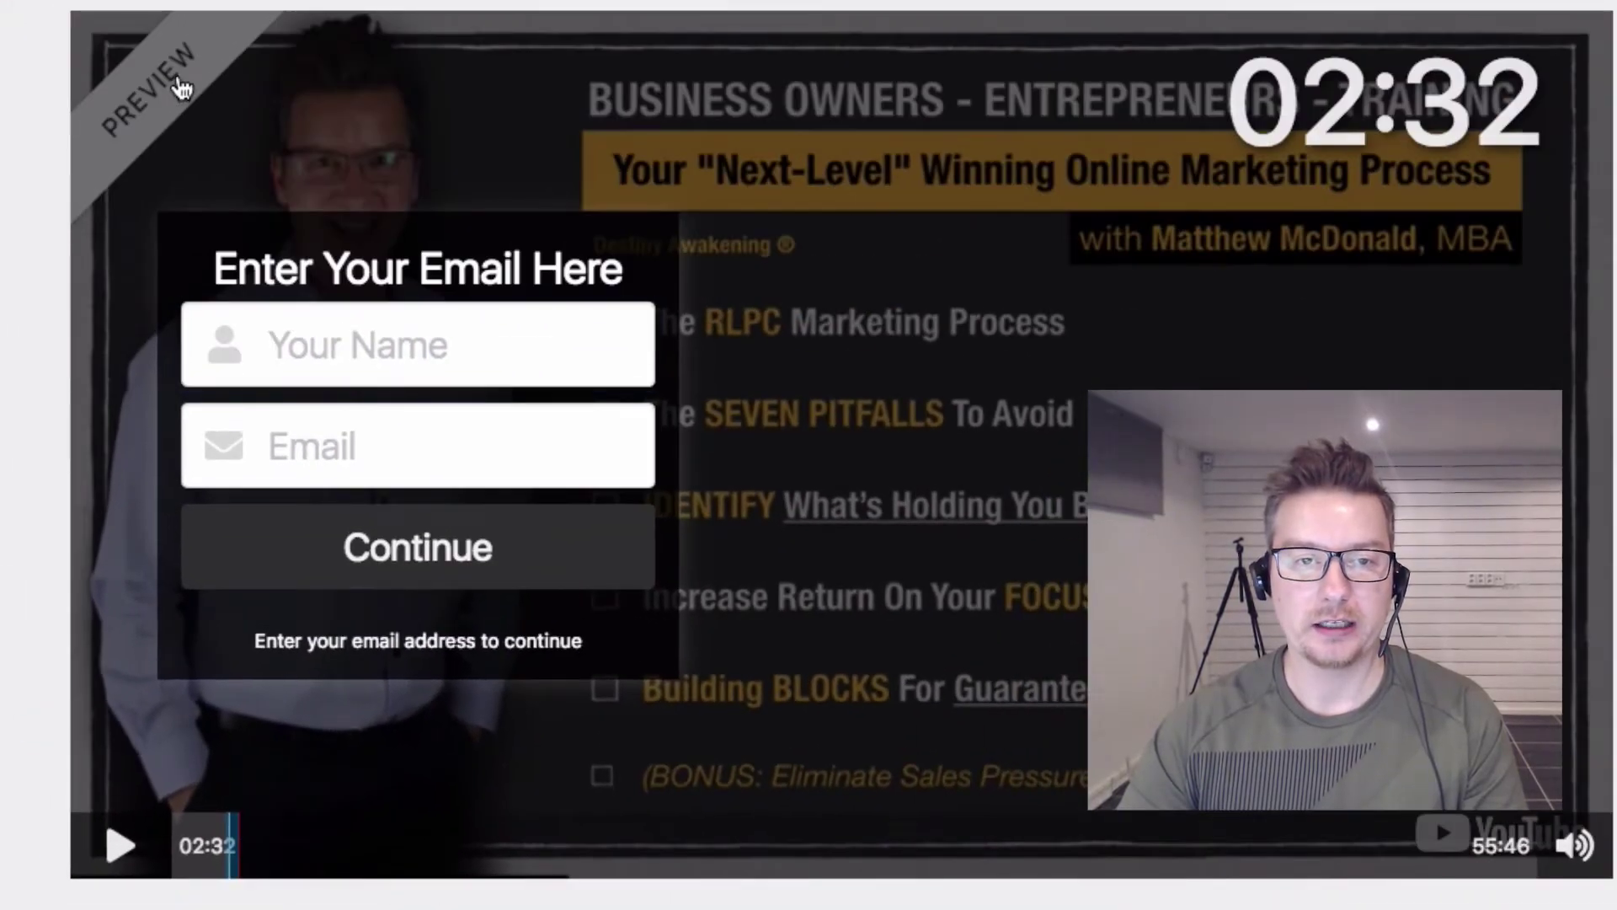
Step: Replay the preview from 02:01 and pause at 02:13 to confirm the form appears at 02:10
click(177, 83)
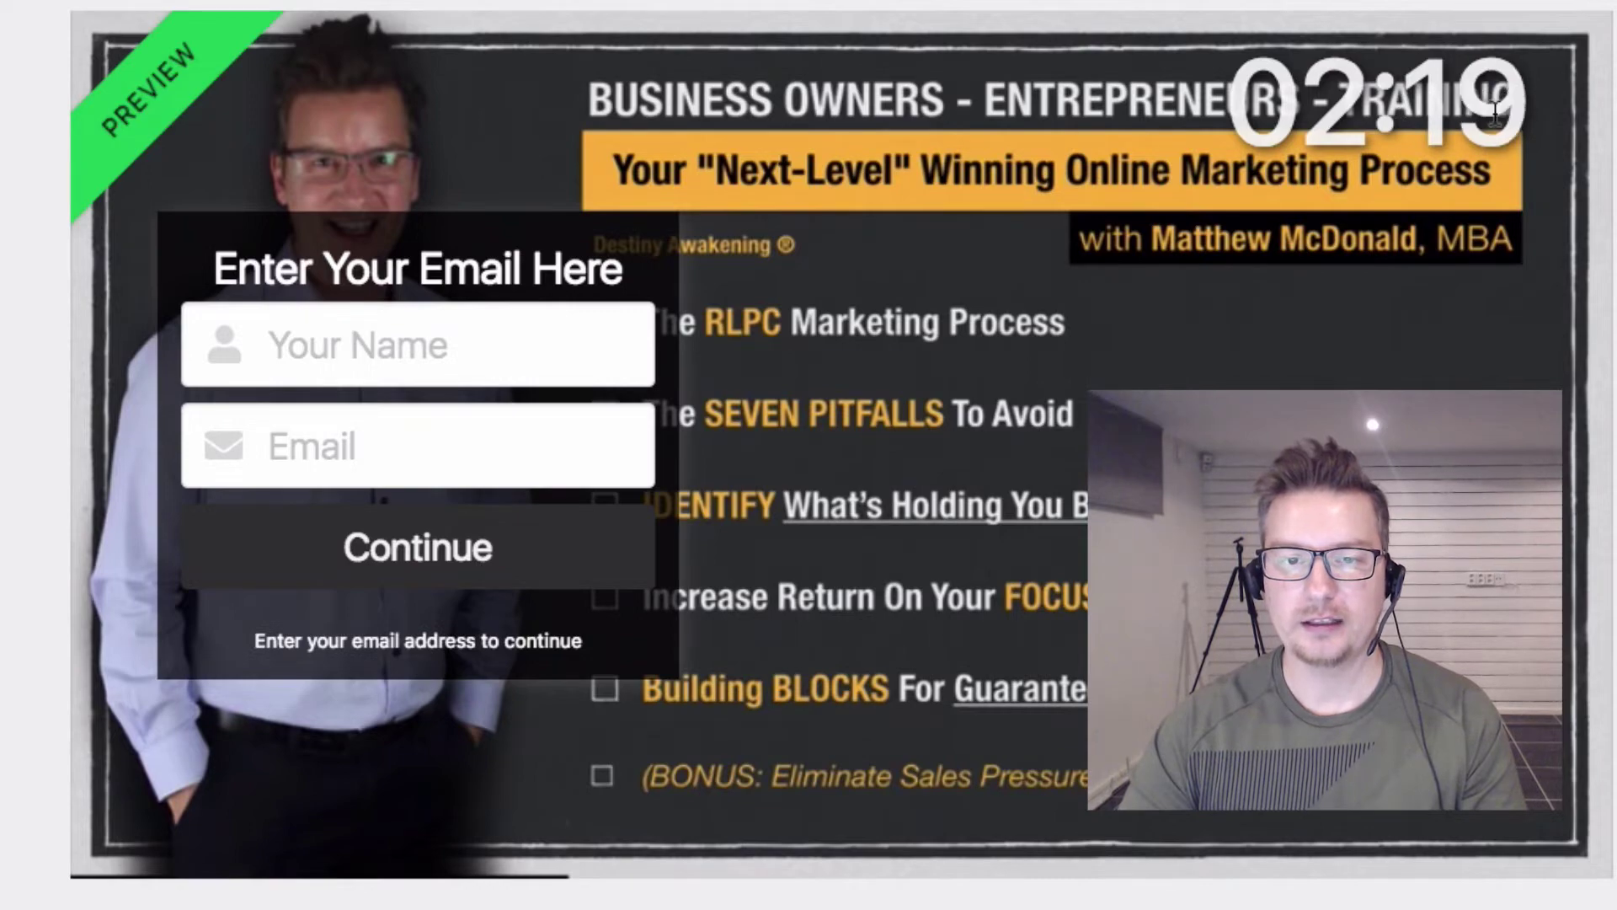
click(1245, 326)
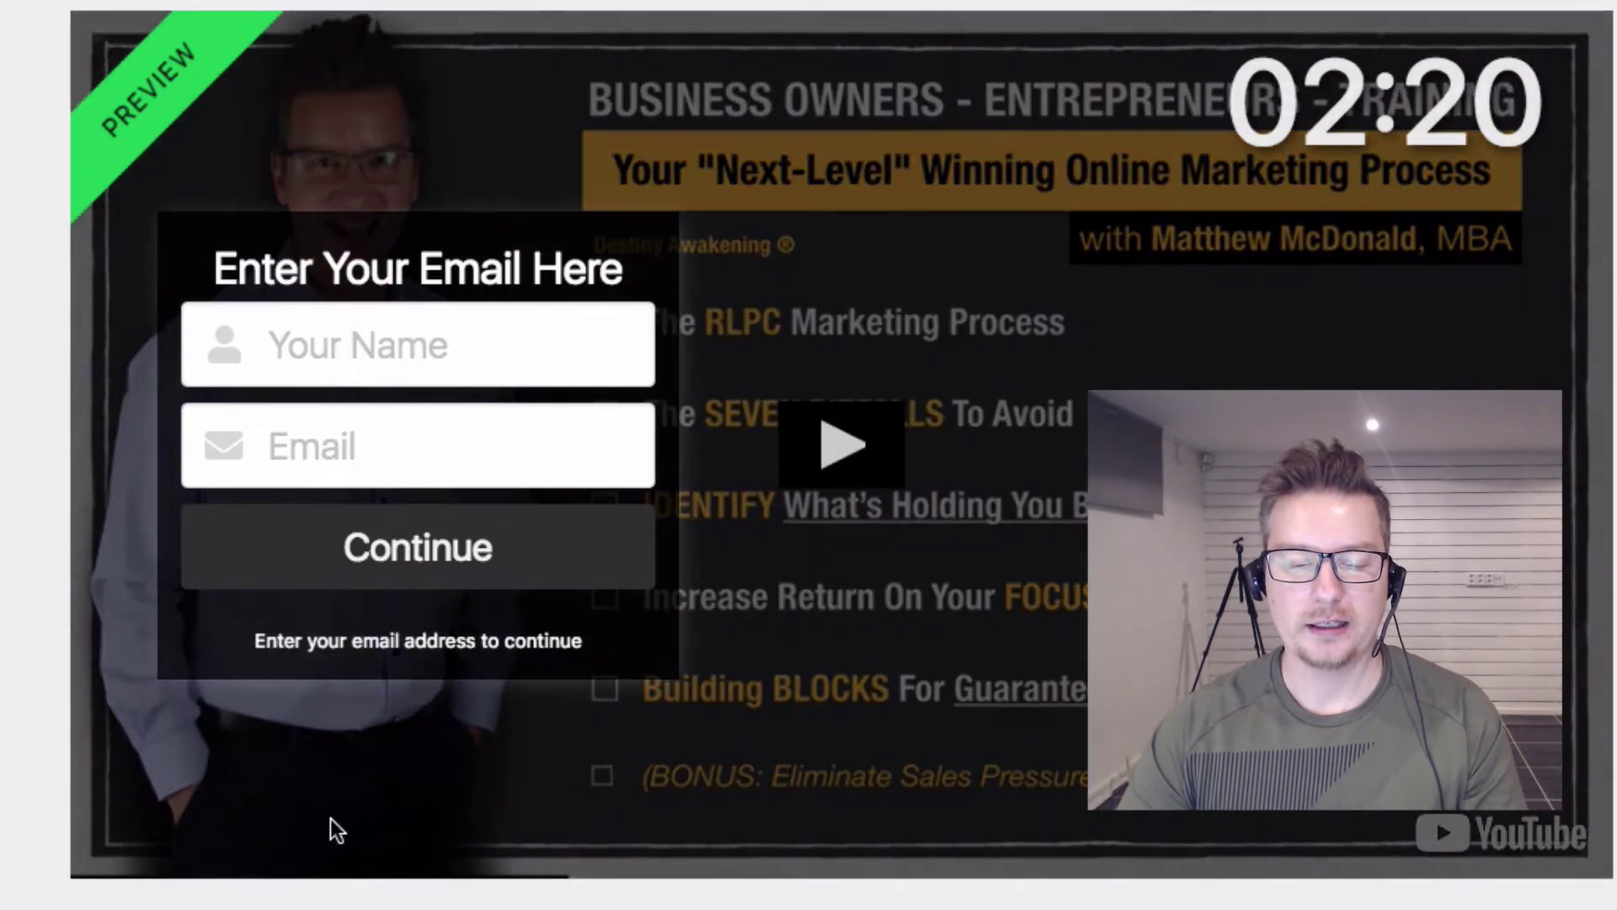
scroll(331, 817, down, 3)
scroll(219, 175, up, 3)
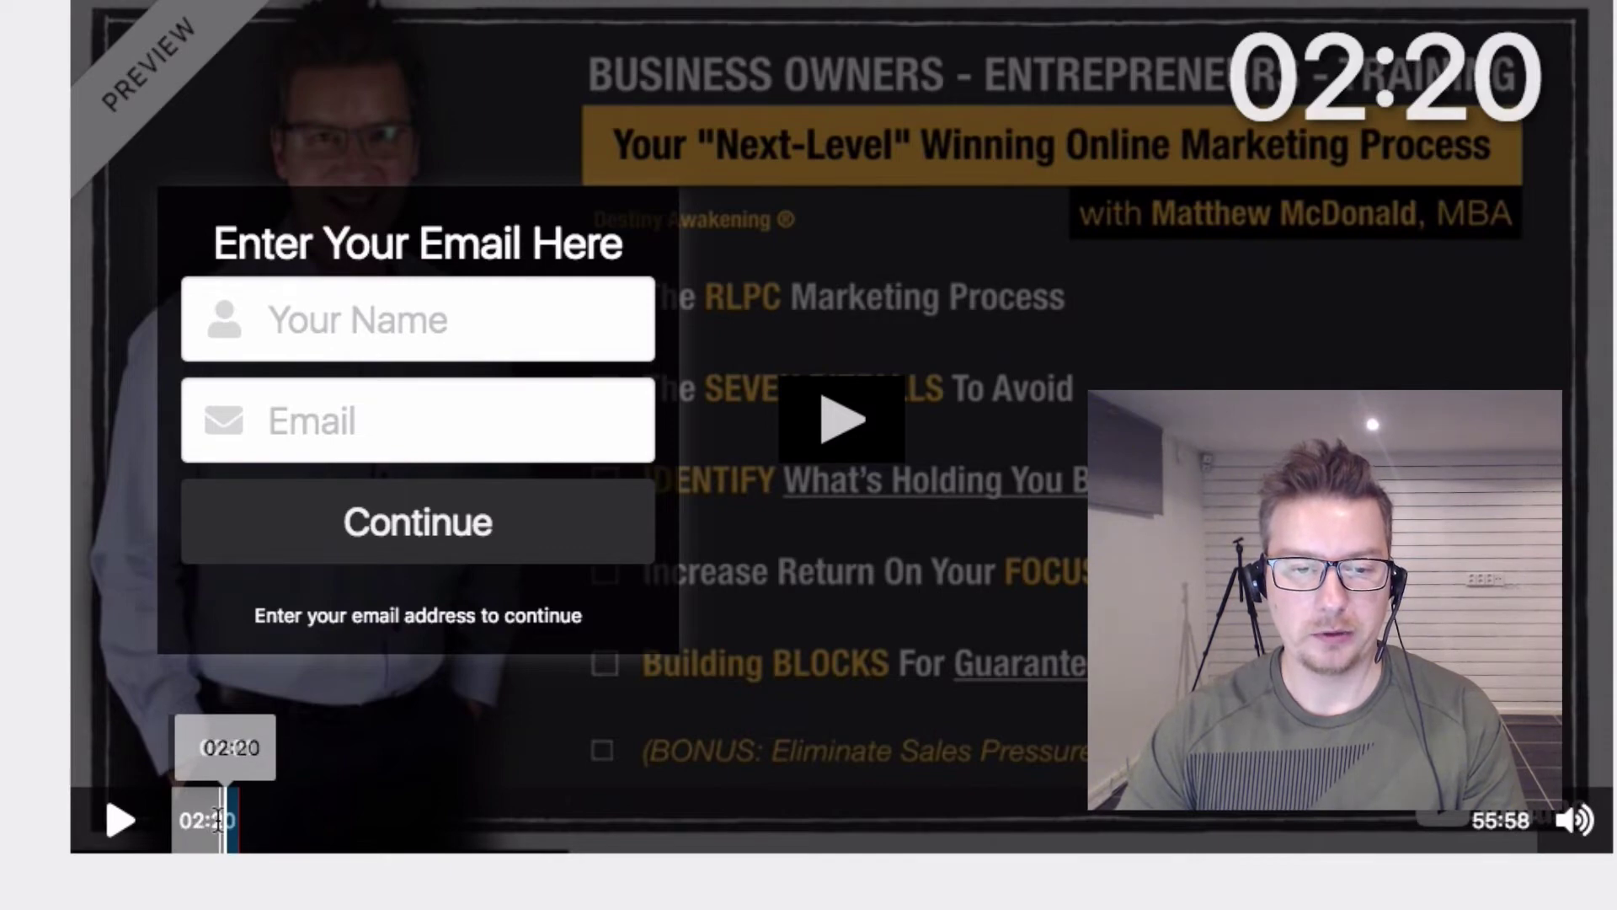
click(214, 818)
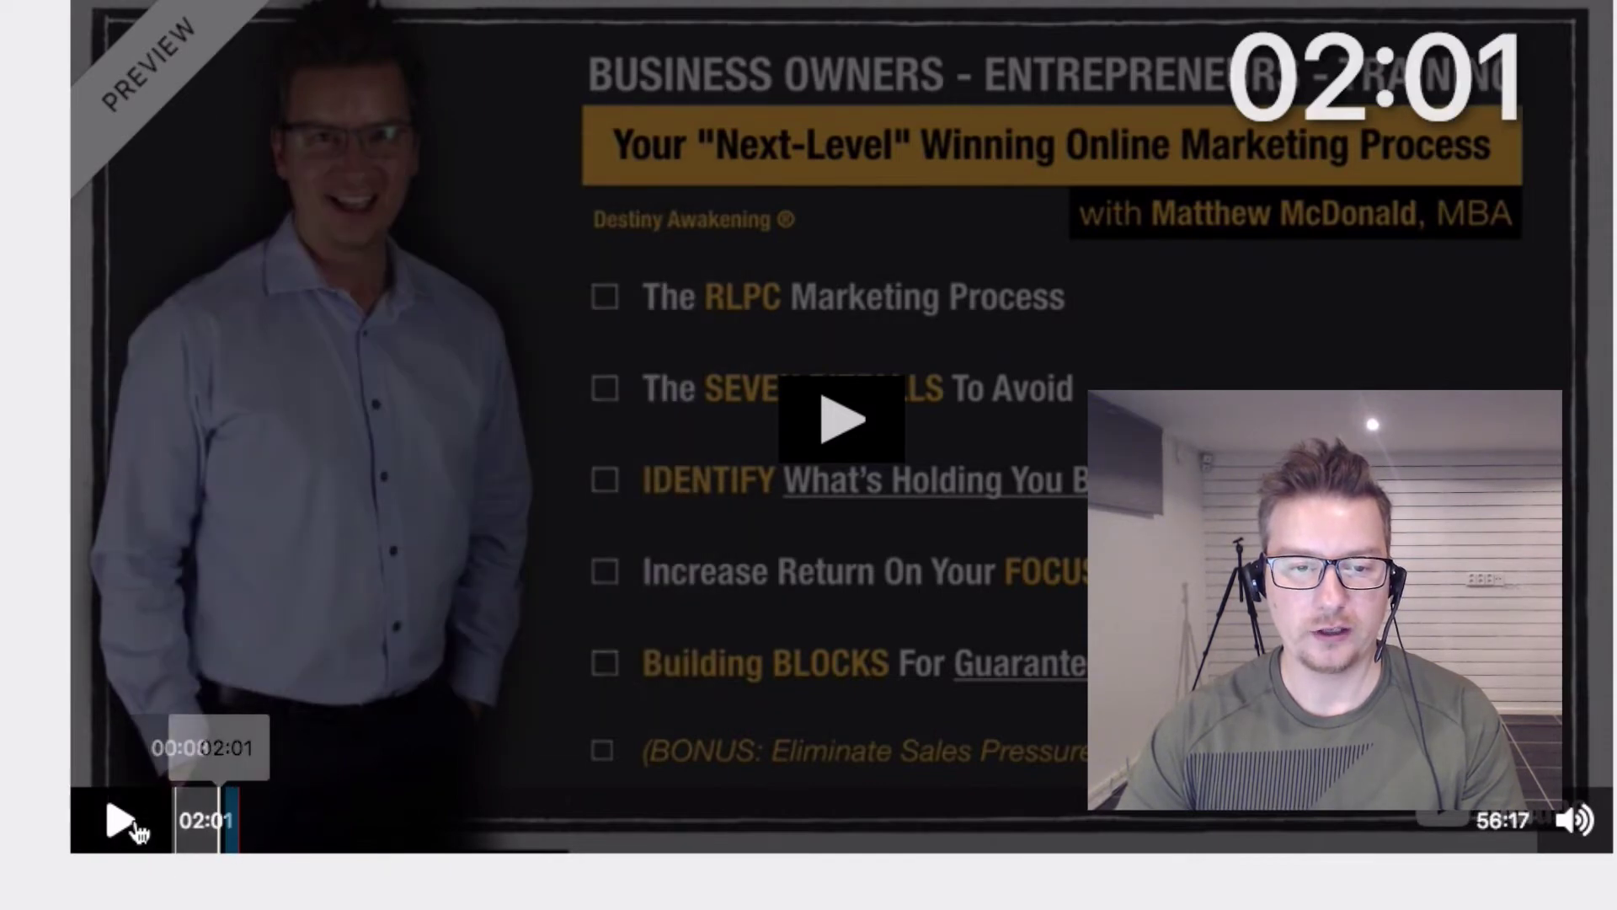
click(135, 827)
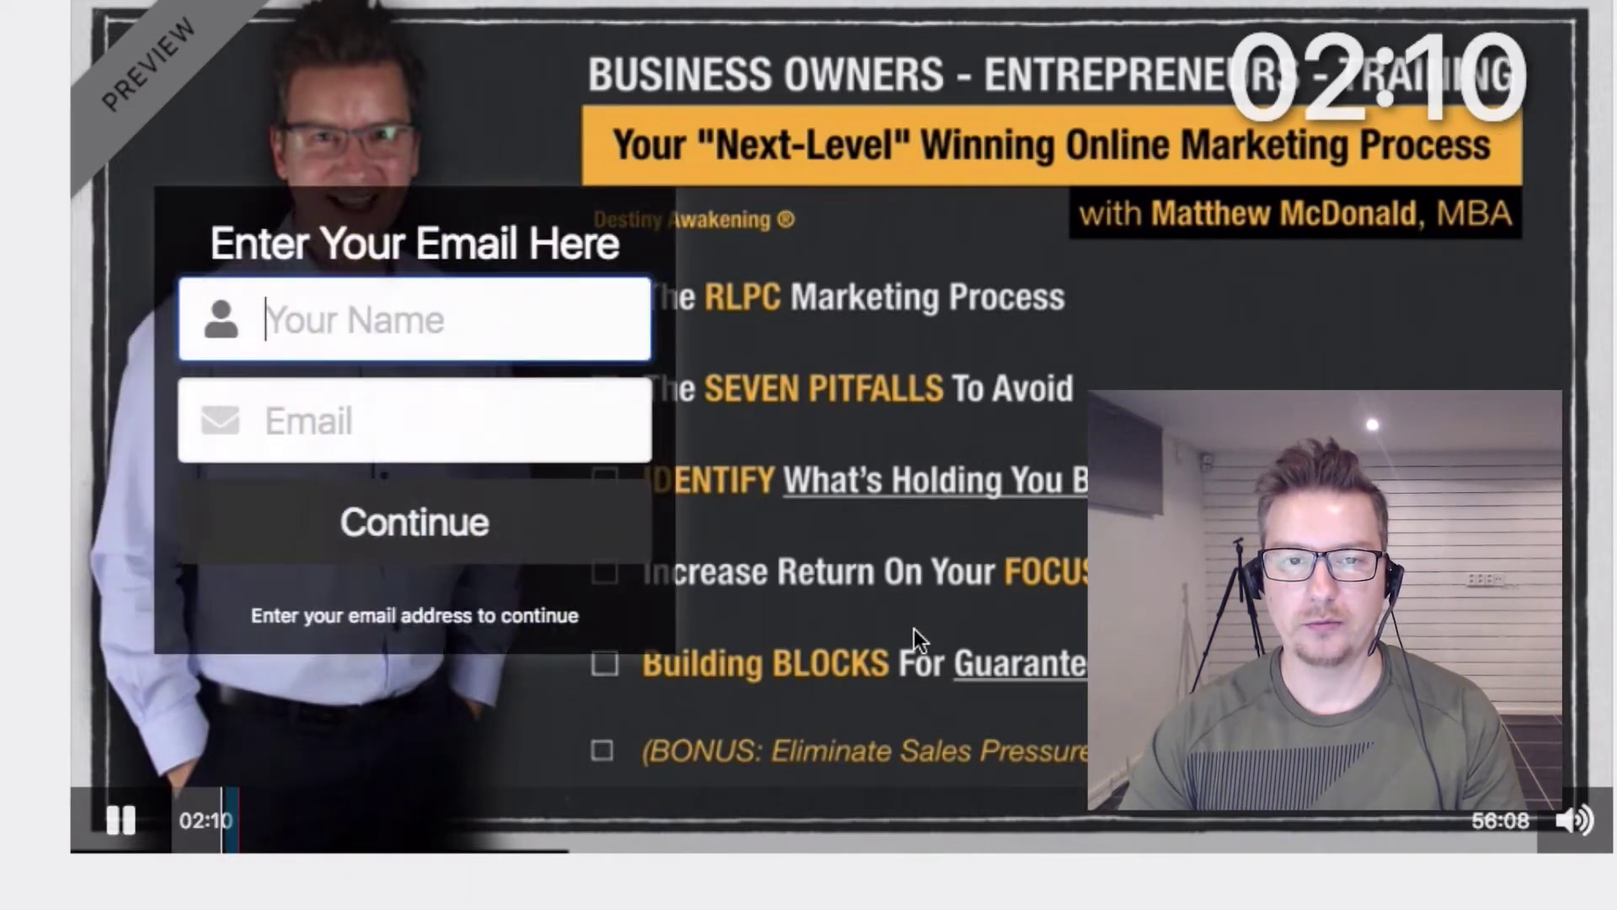
click(120, 819)
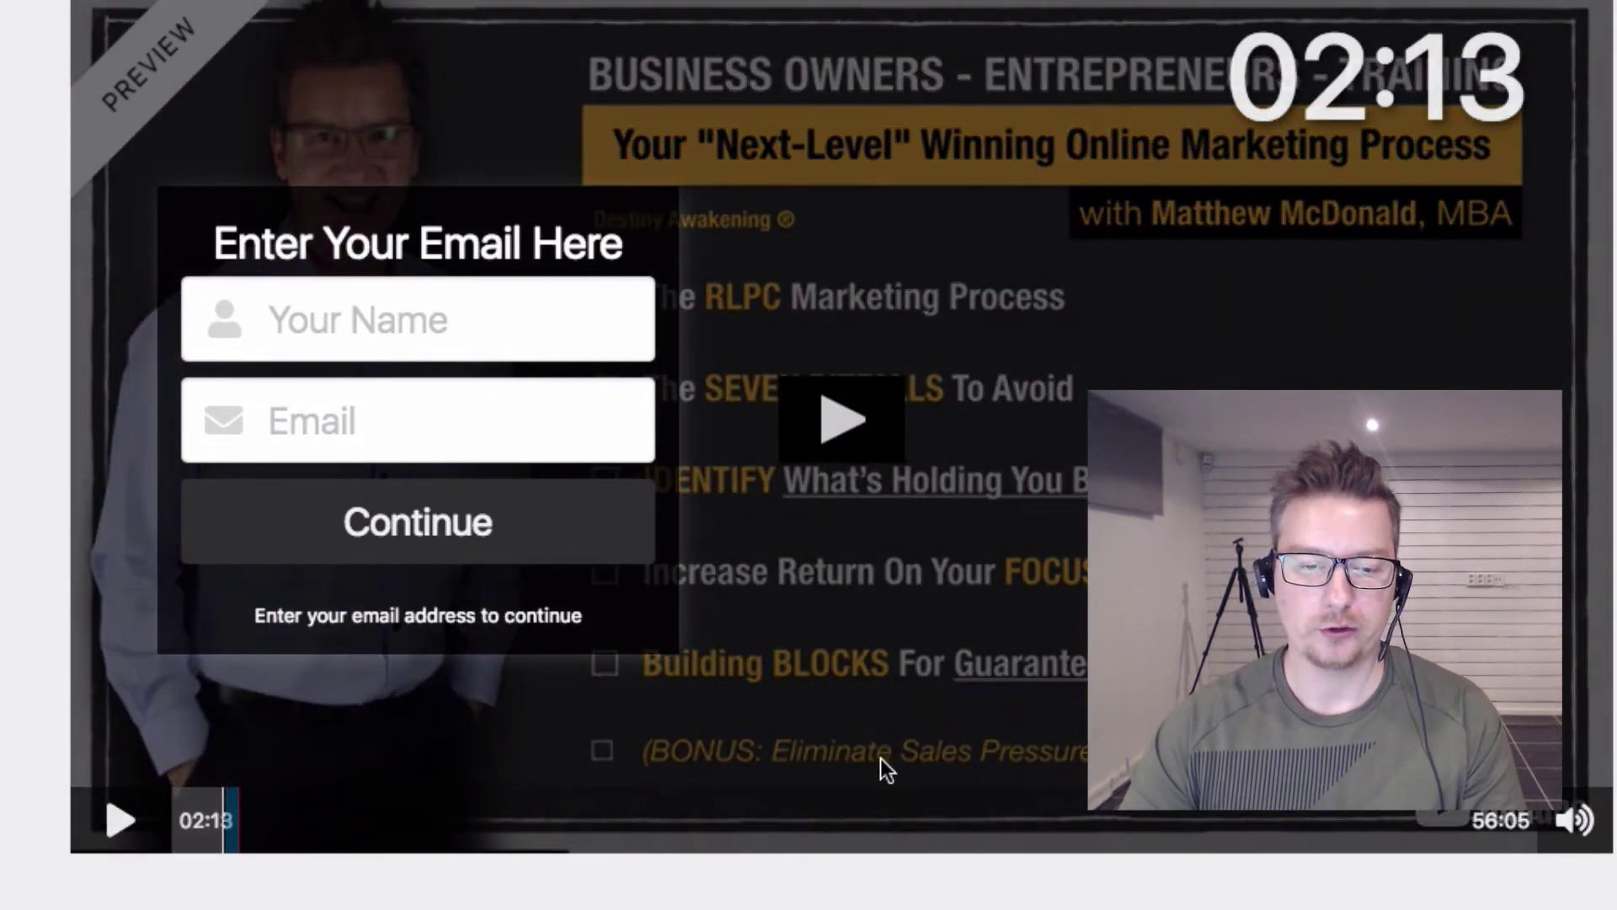
scroll(885, 769, down, 2)
scroll(843, 505, down, 5)
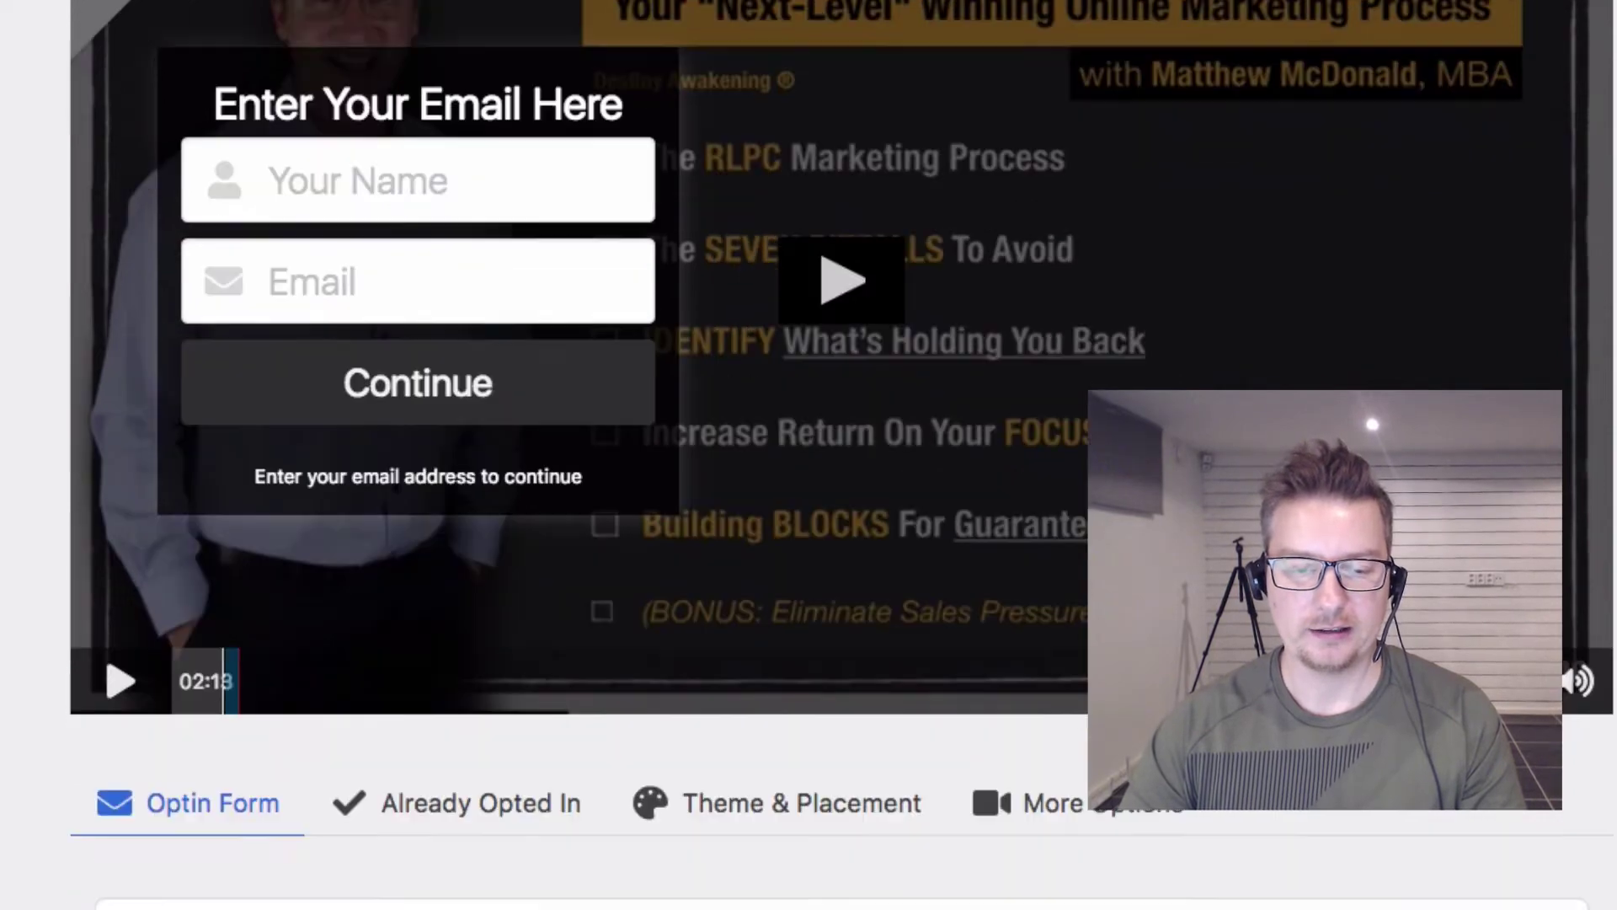
scroll(415, 289, up, 10)
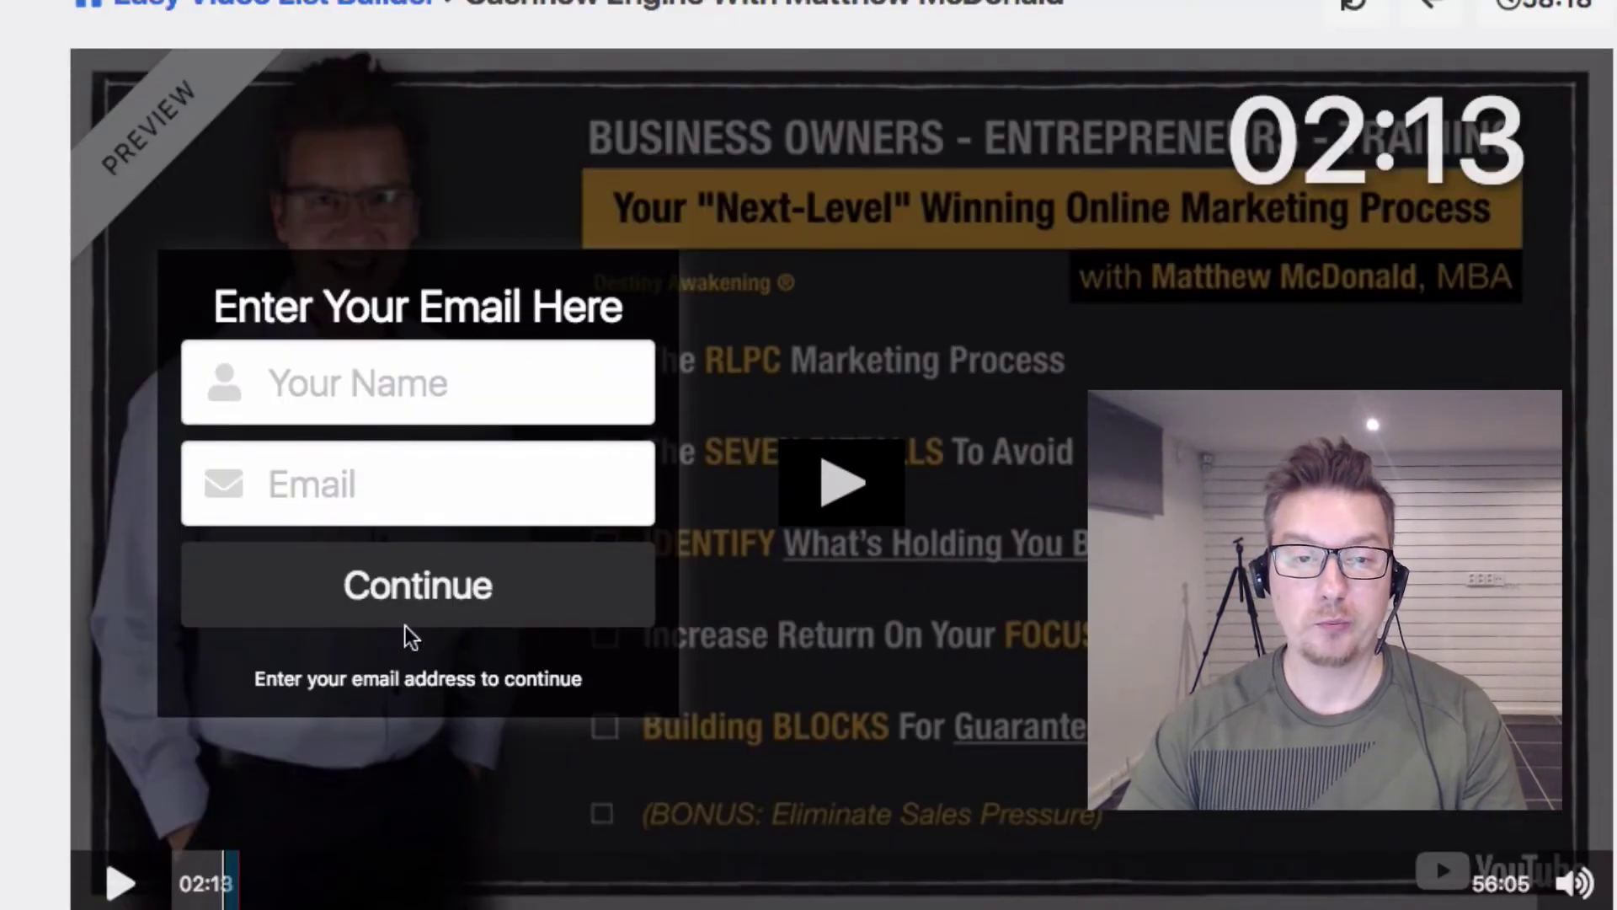
scroll(251, 379, down, 15)
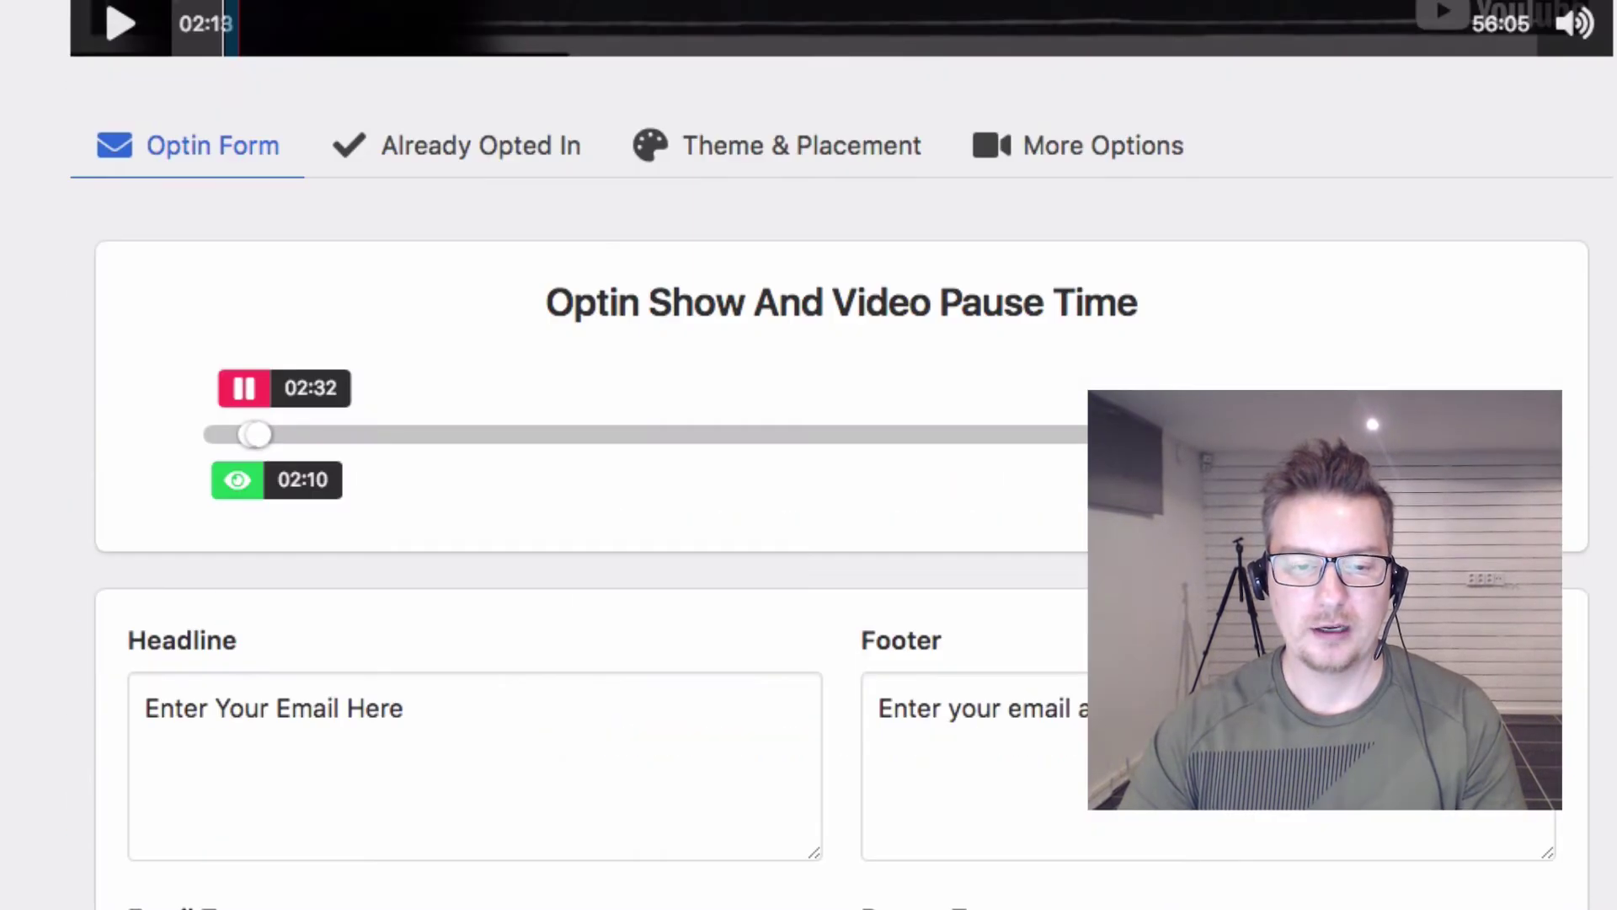
Step: Replace the headline with 'Signup For Your Free Access Here', then select the footer text
click(502, 708)
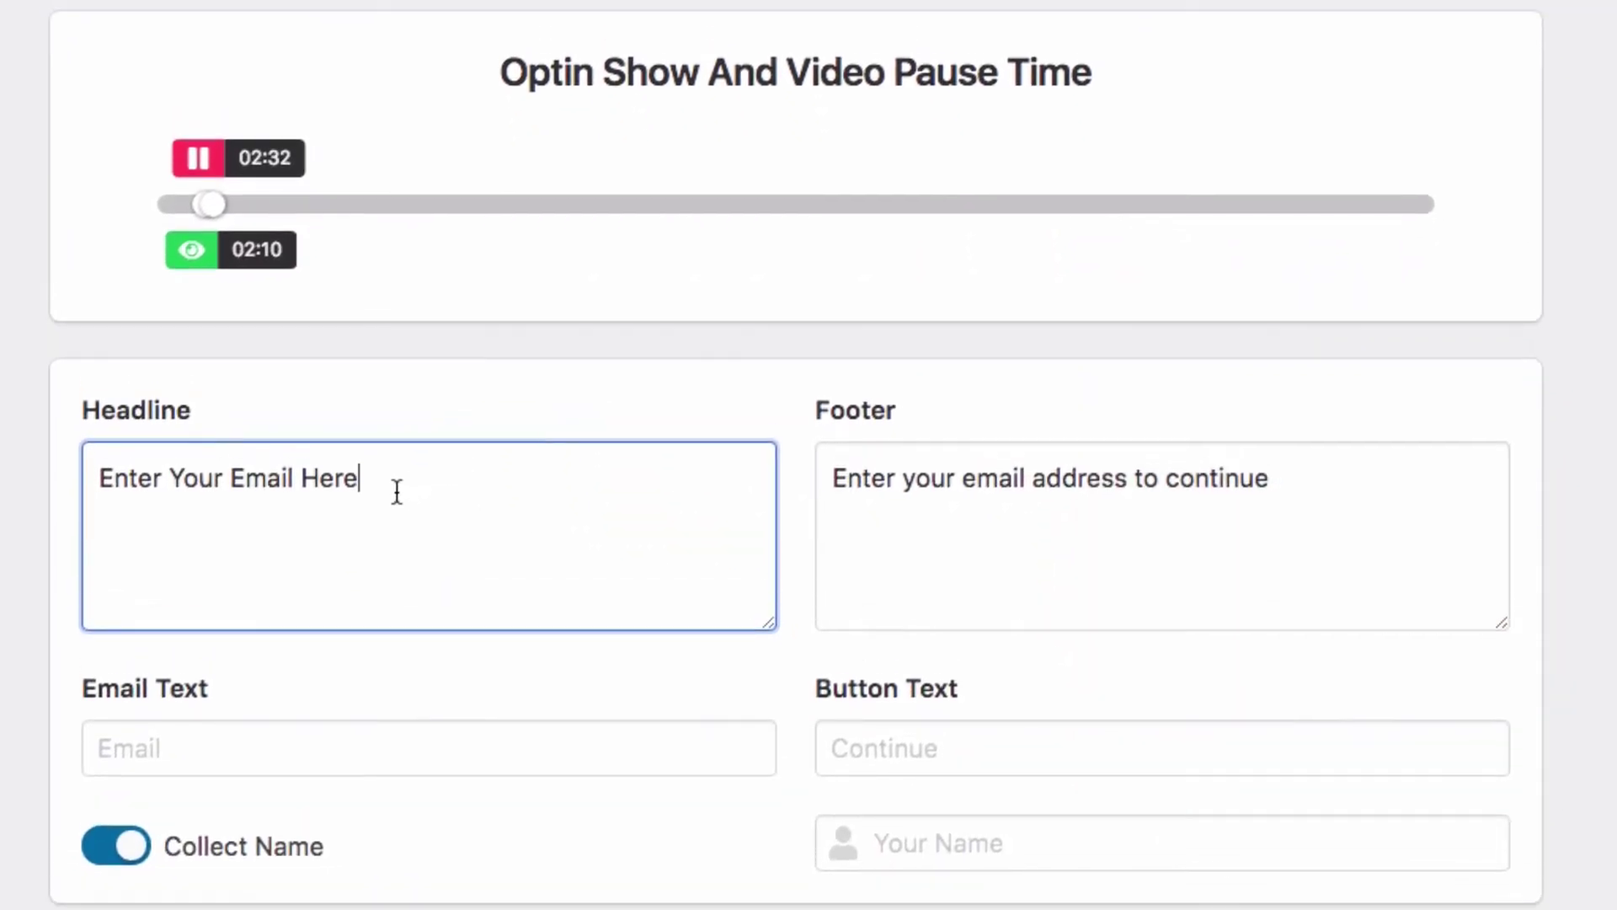
drag(397, 493, 128, 460)
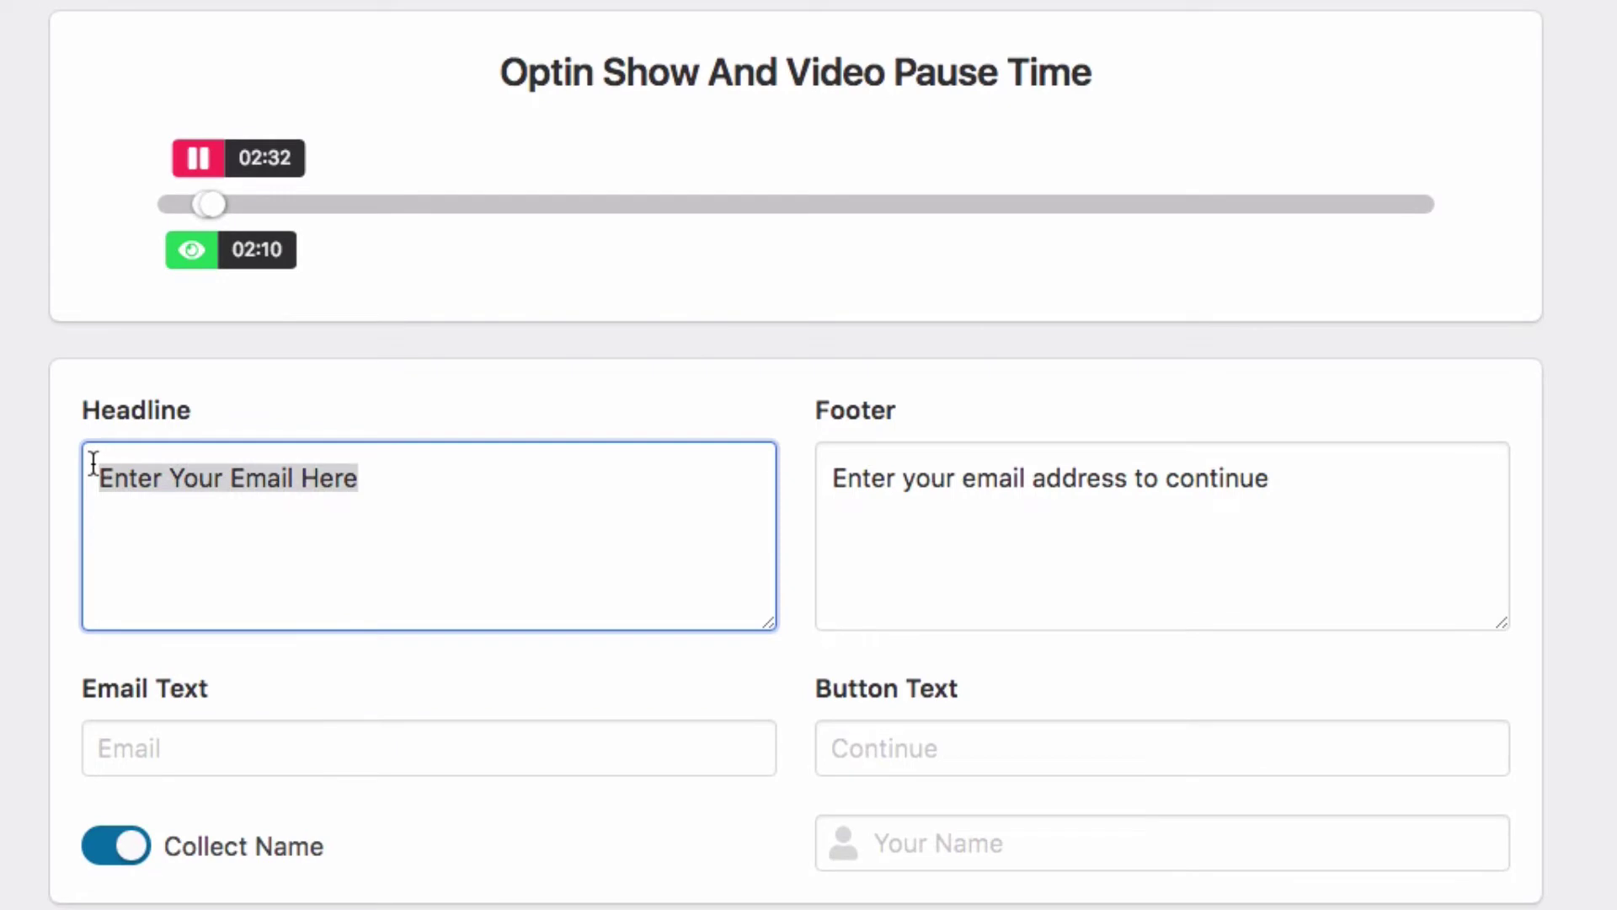
text(Signup Fo)
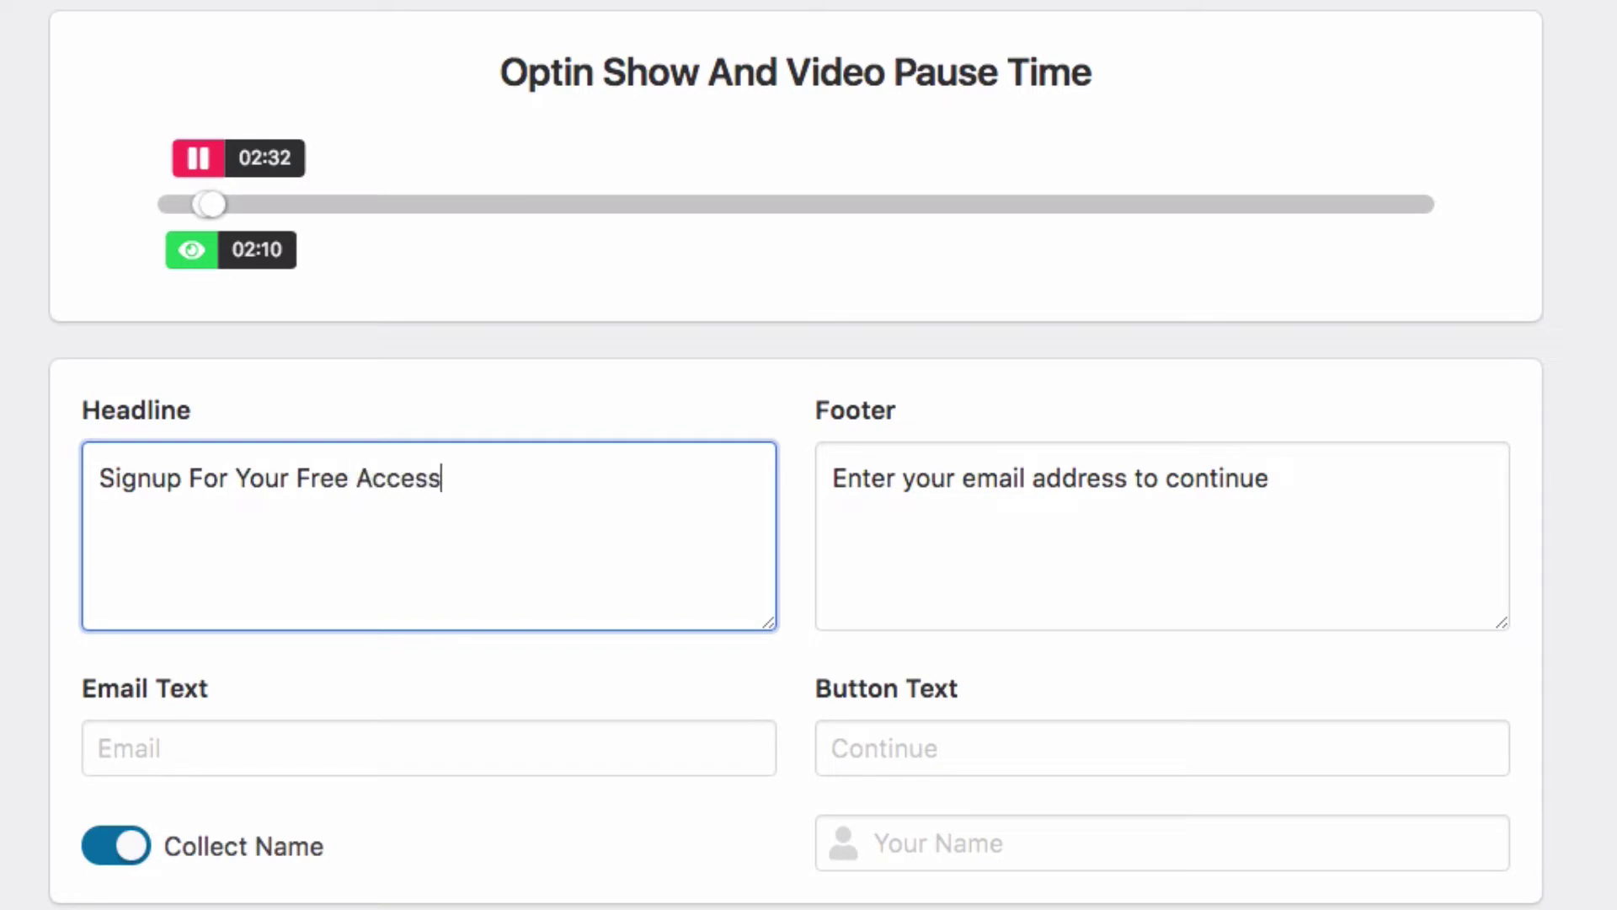
scroll(350, 440, up, 10)
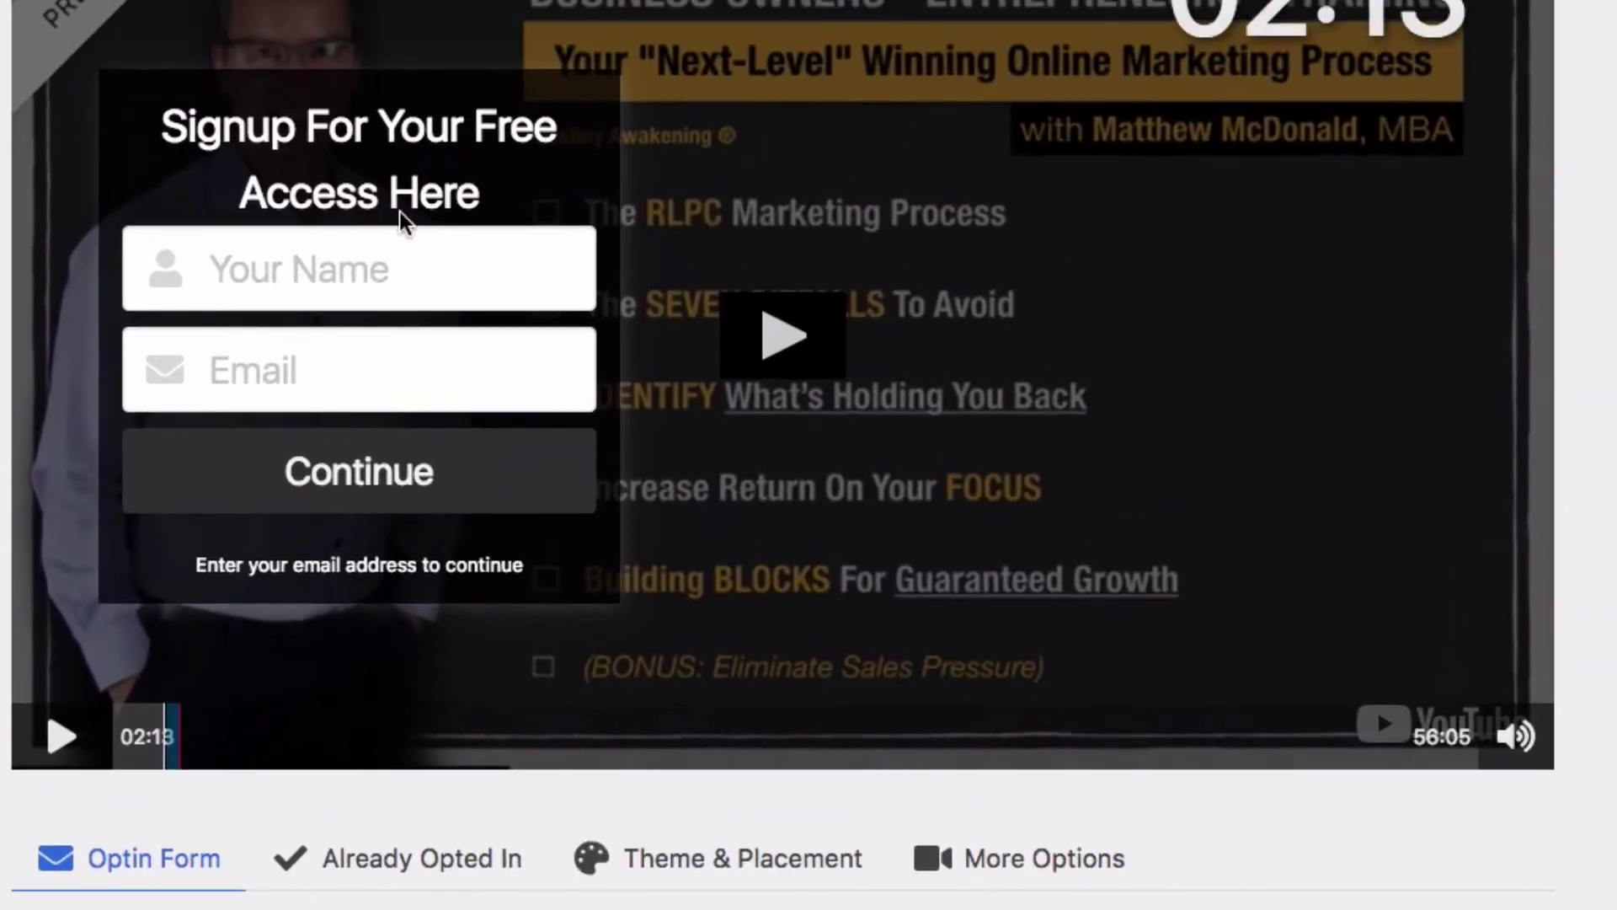
scroll(401, 217, down, 7)
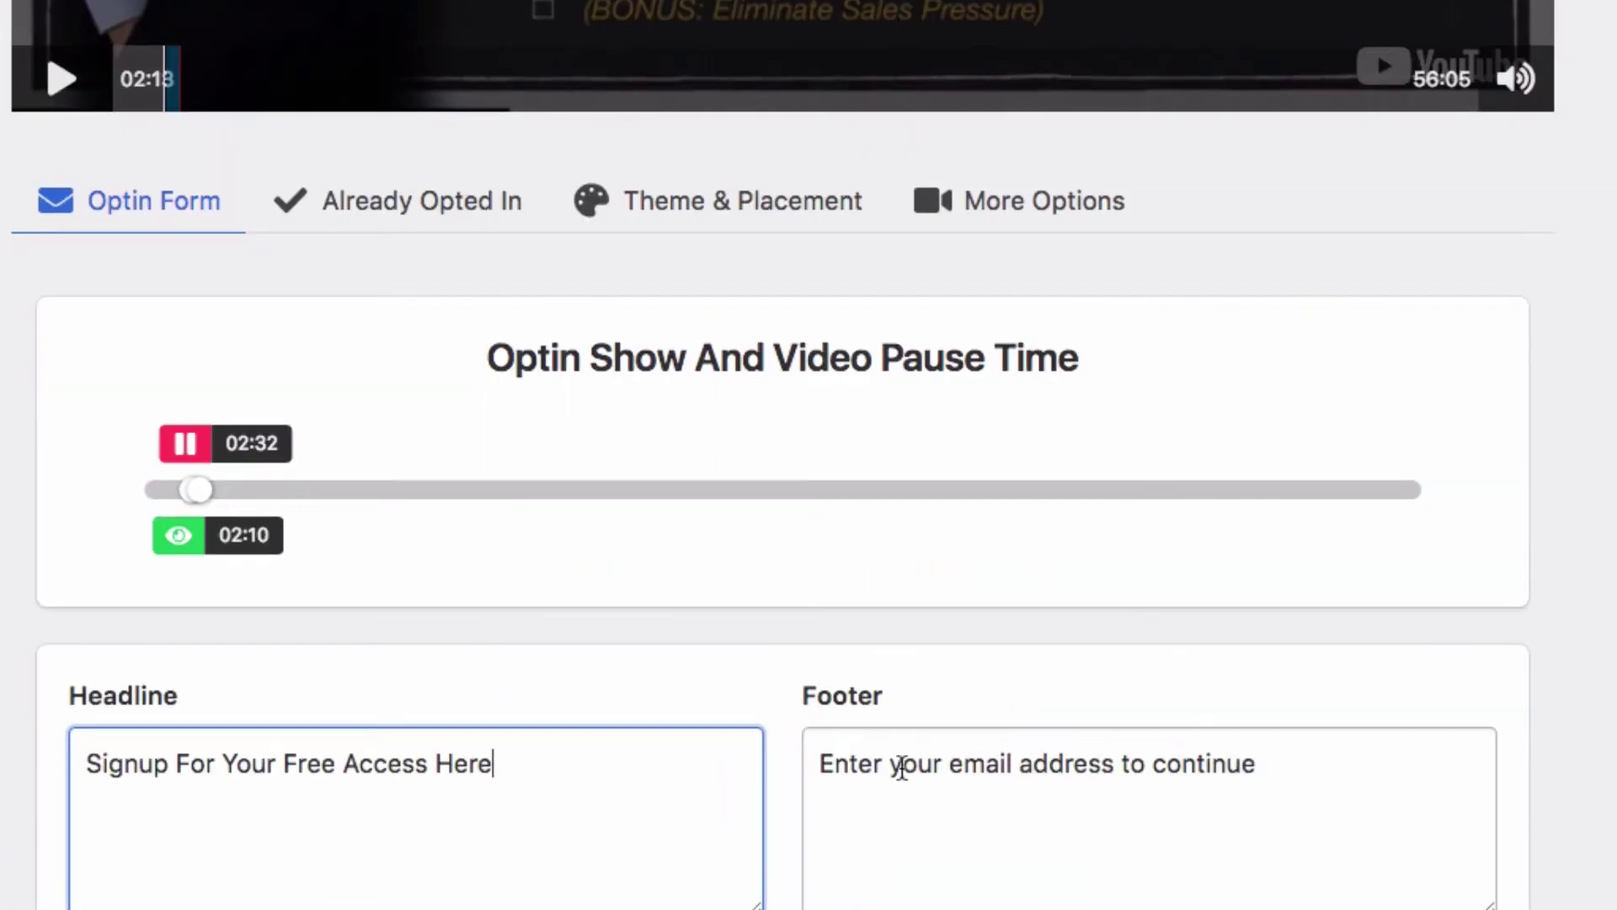
drag(865, 763, 1259, 763)
click(1260, 763)
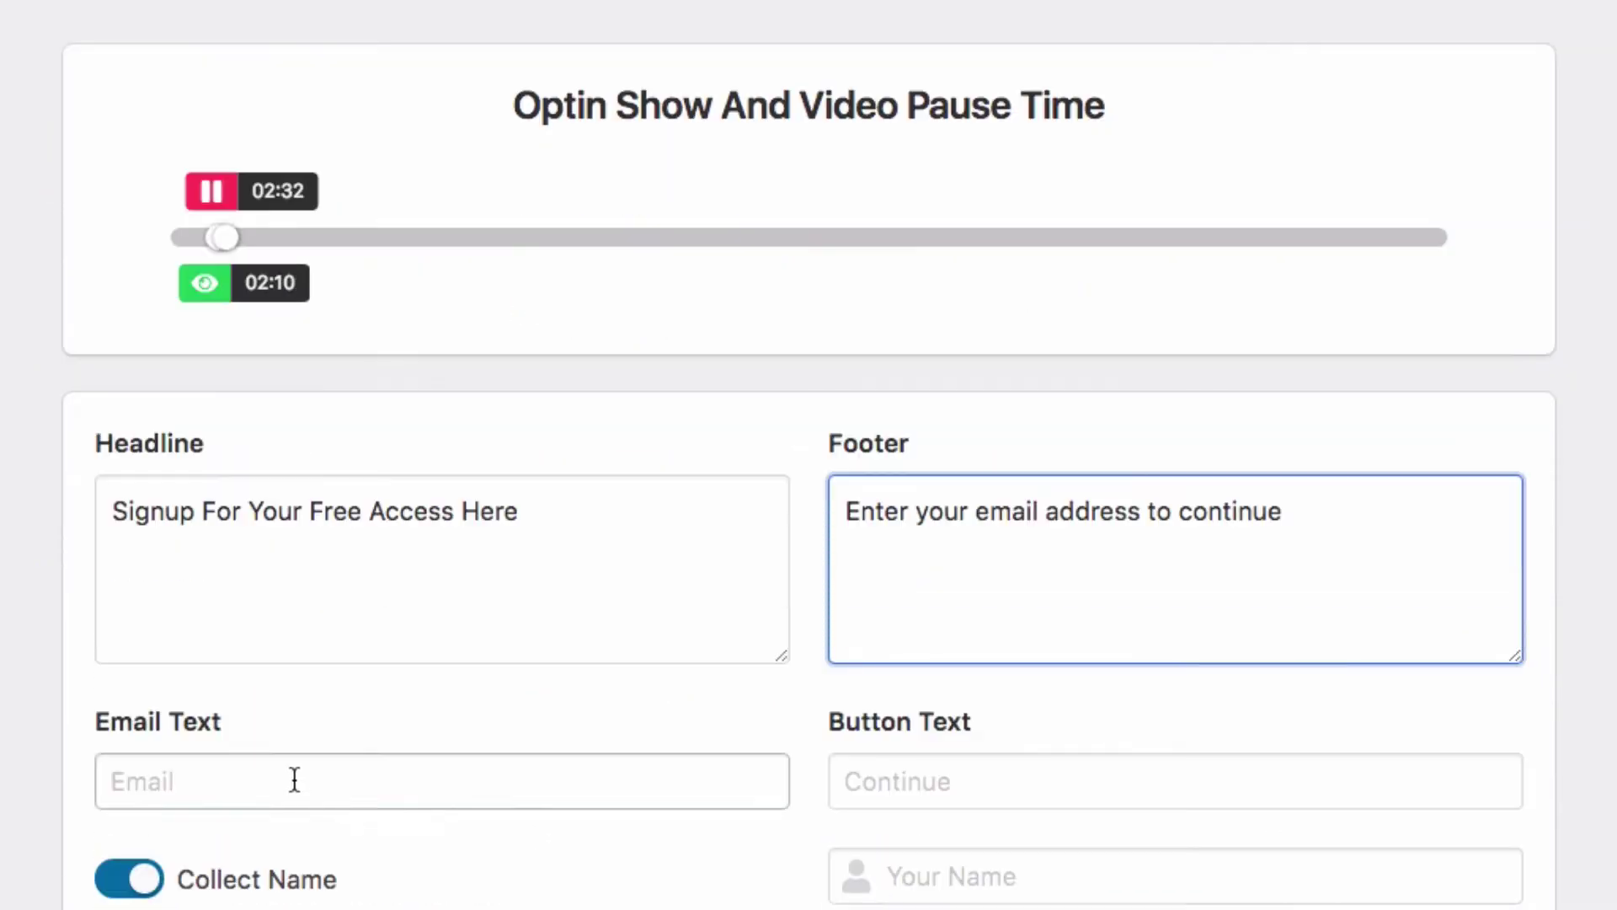
click(329, 784)
scroll(337, 788, up, 10)
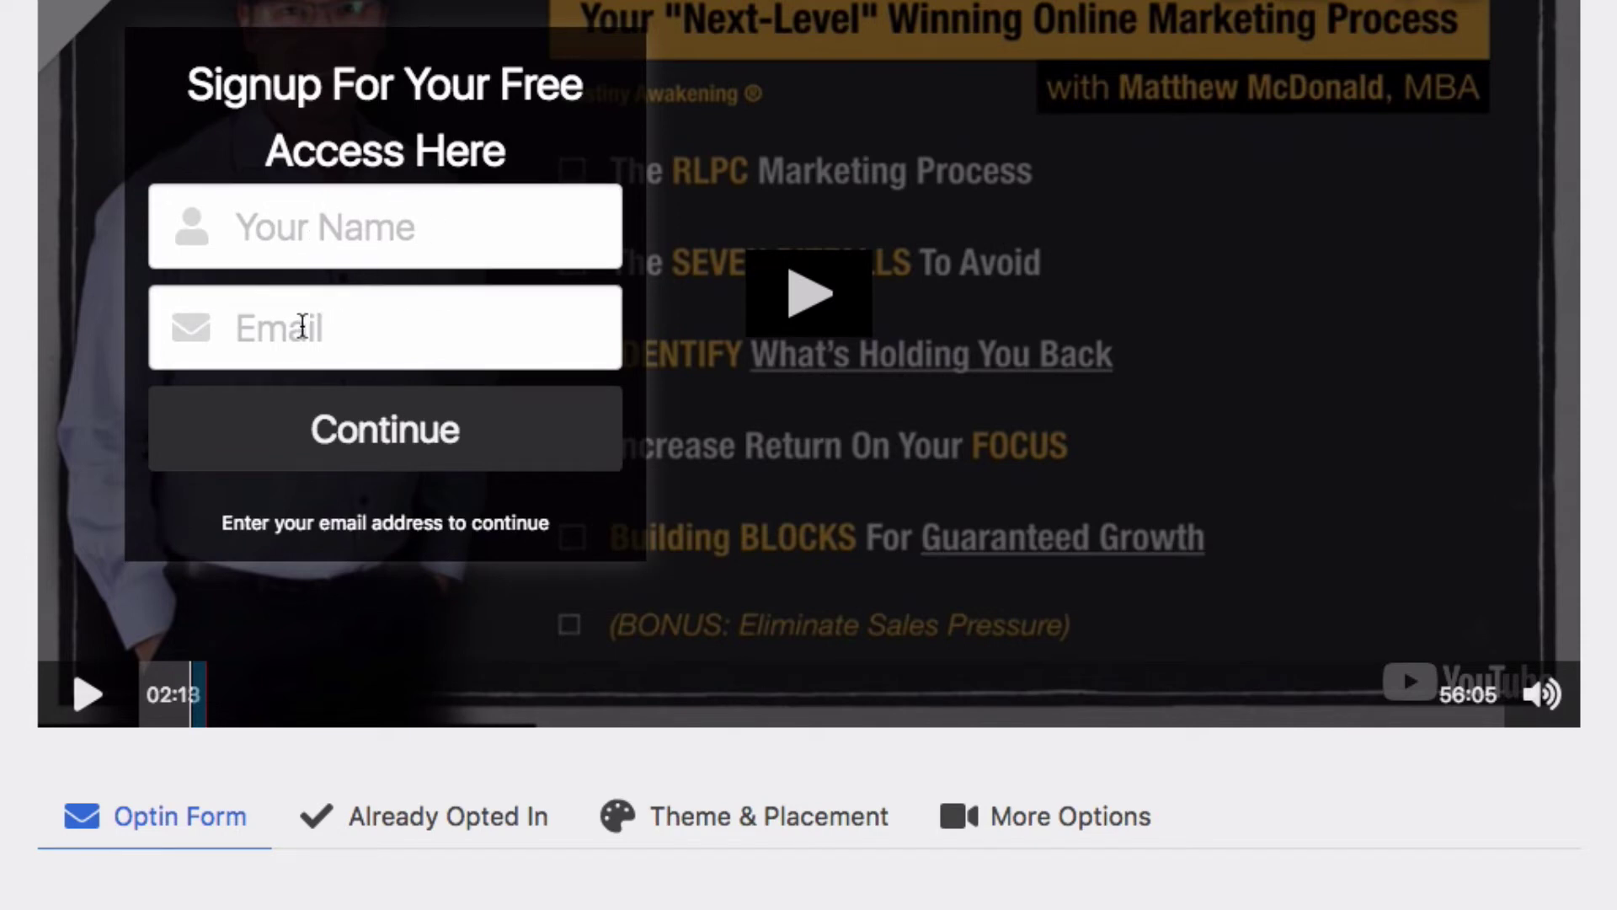
scroll(825, 762, down, 10)
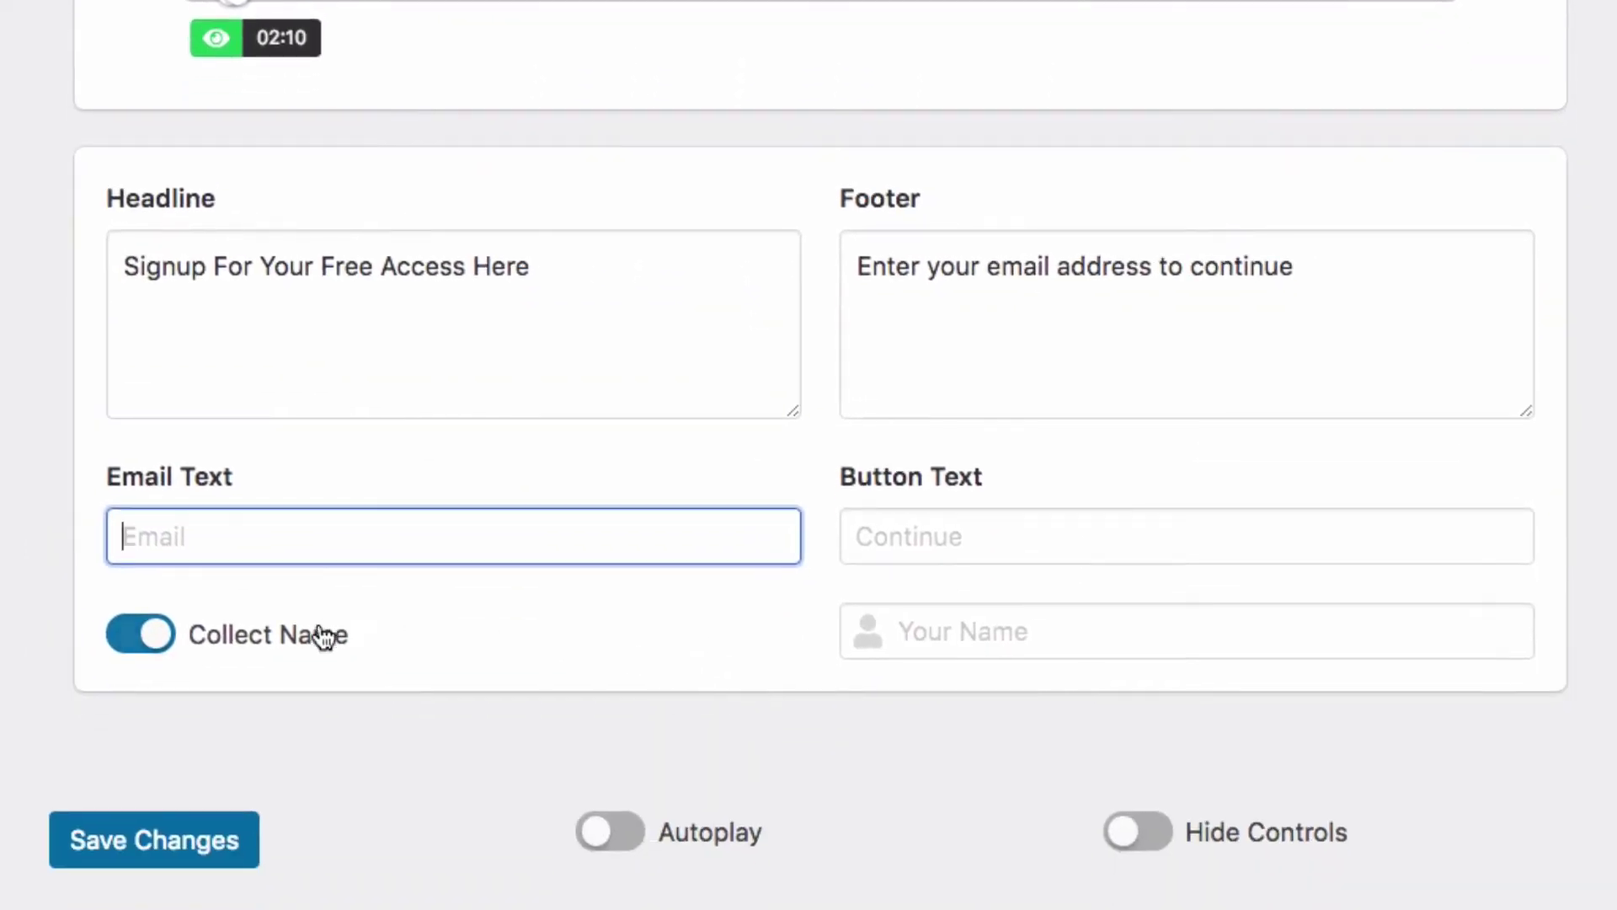
click(349, 880)
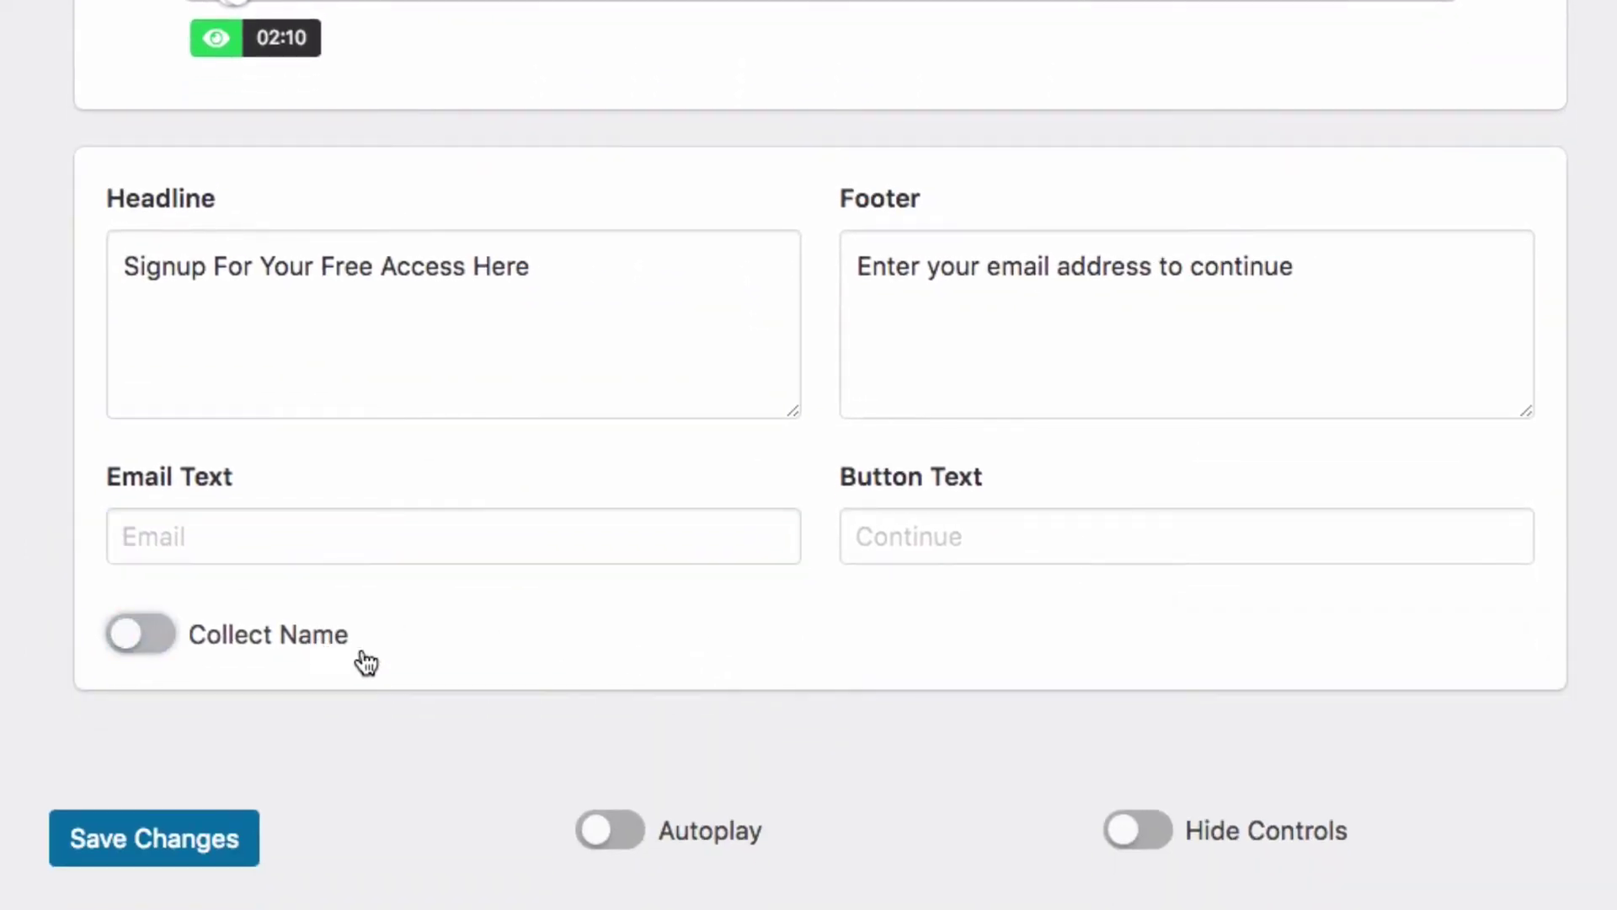
click(307, 639)
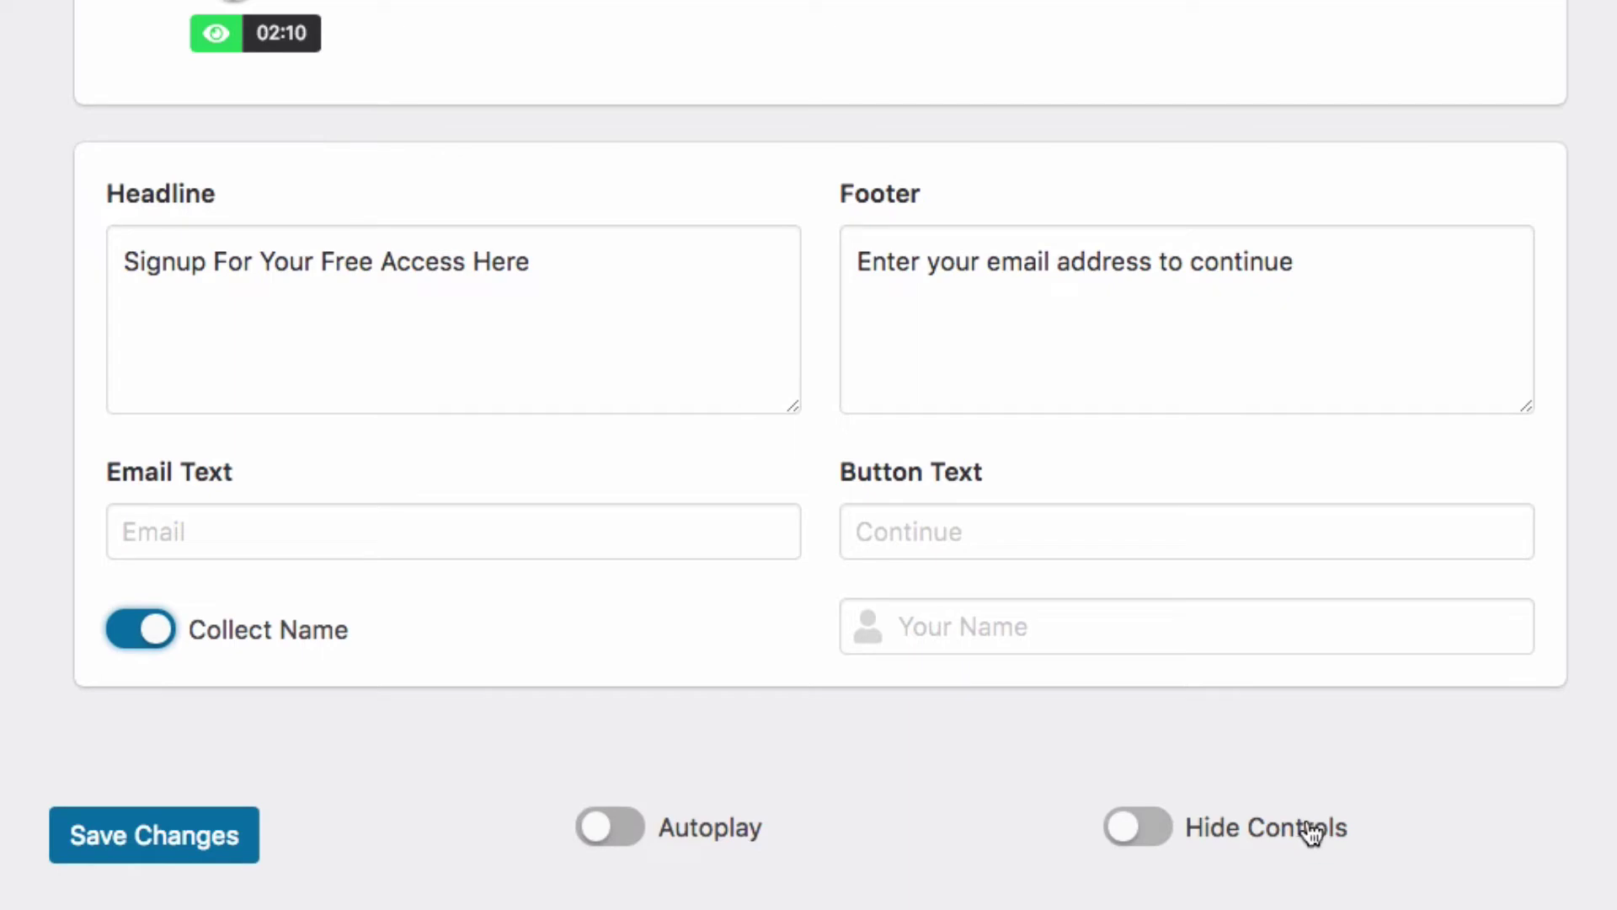
scroll(670, 665, up, 15)
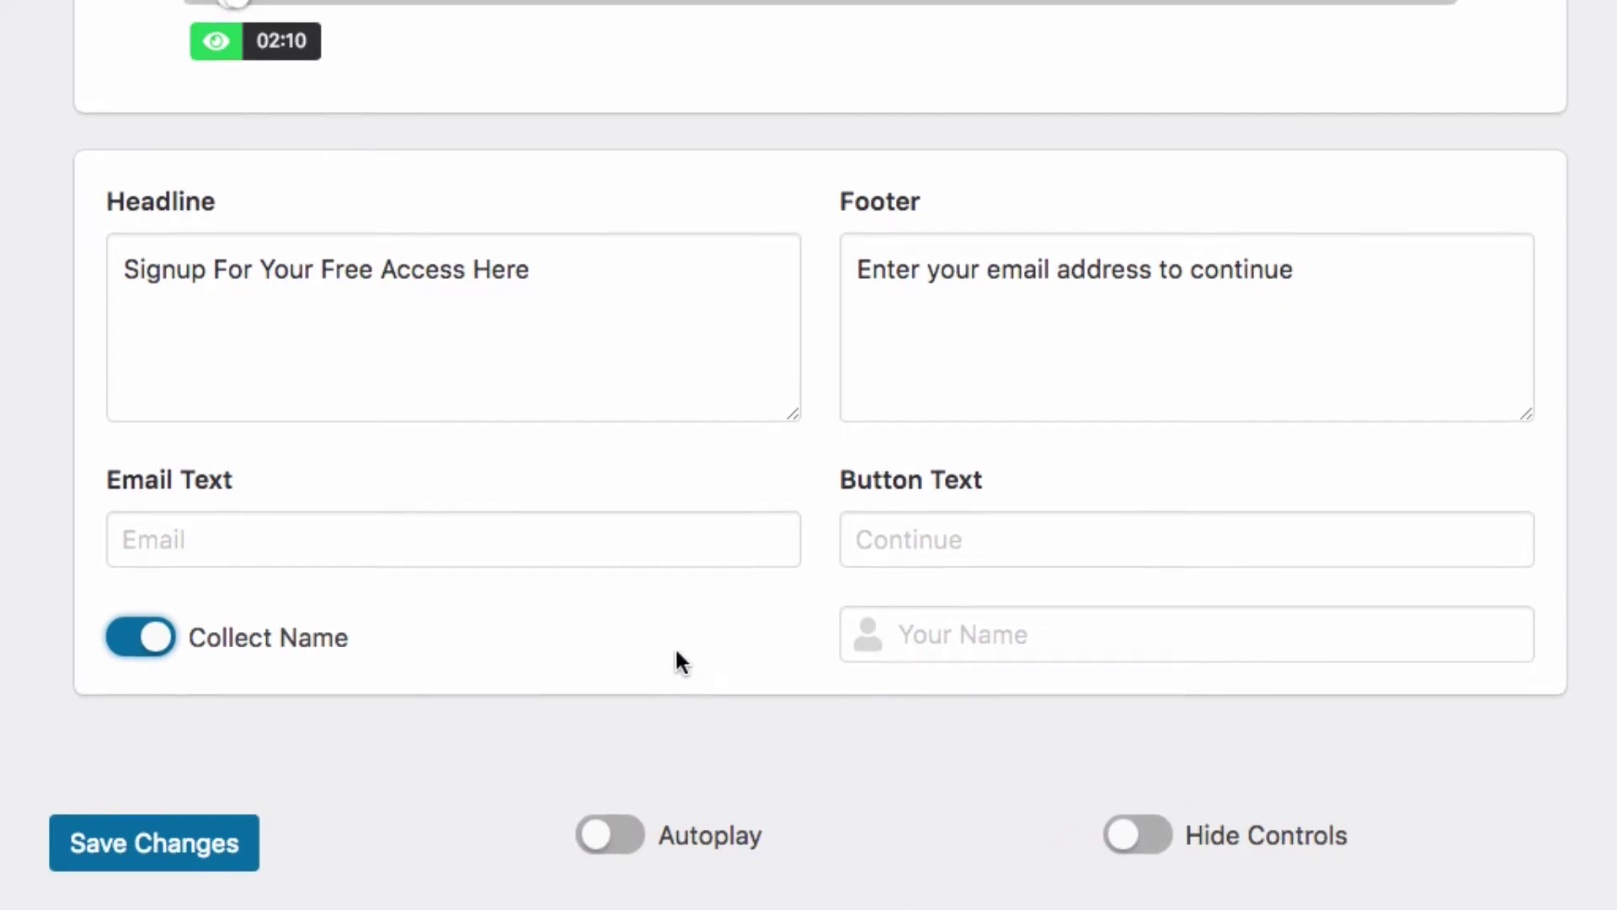
scroll(655, 624, down, 2)
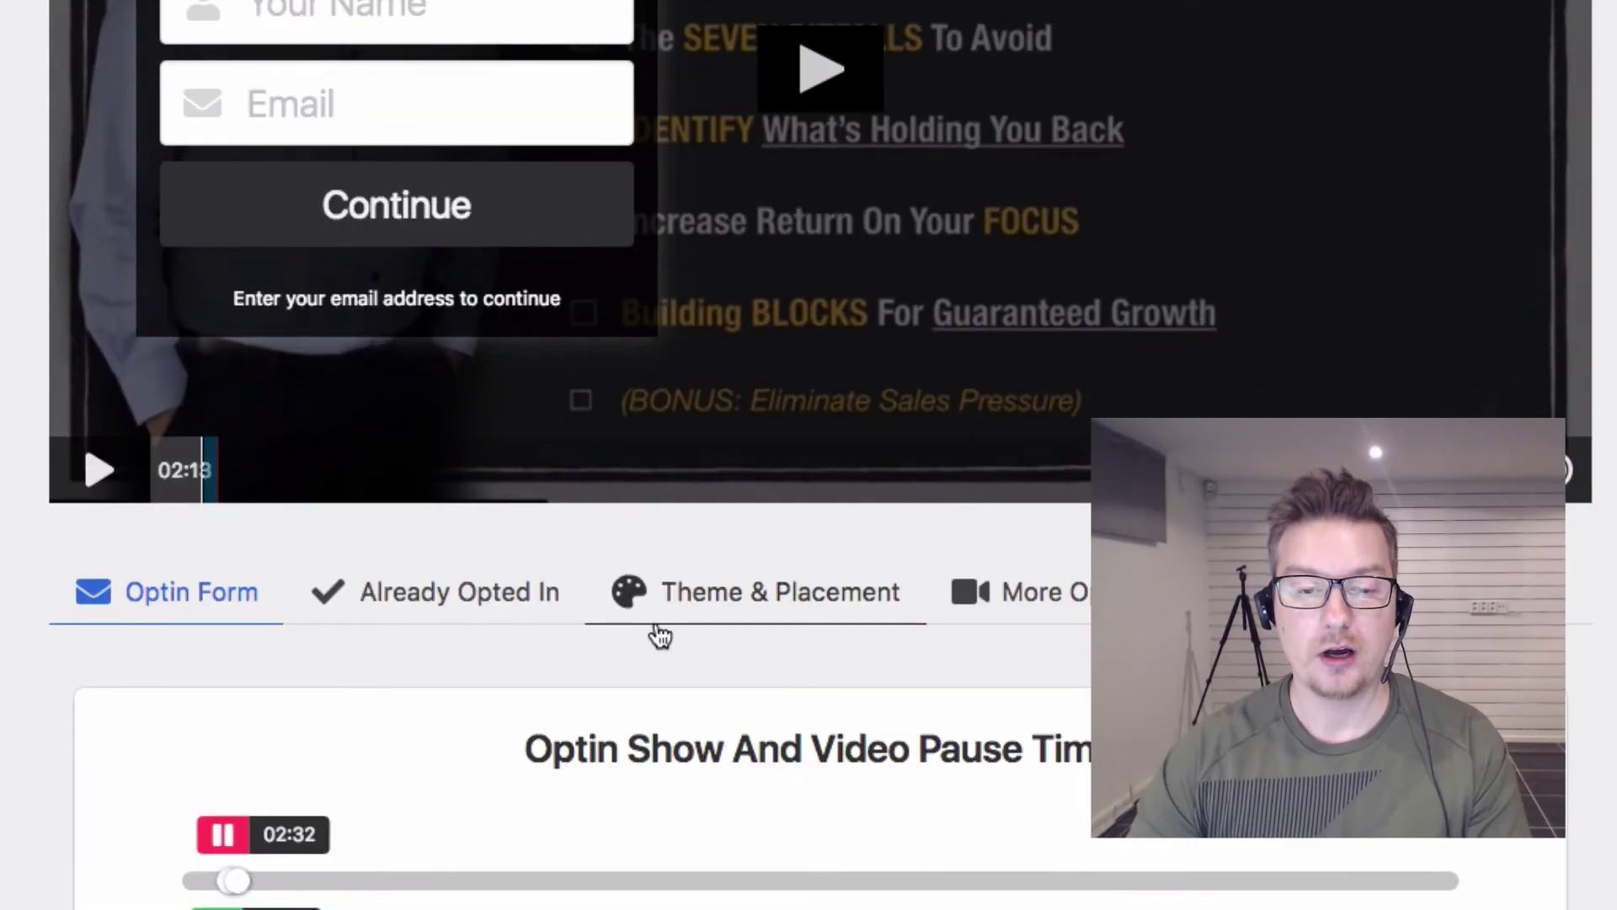
scroll(657, 628, down, 2)
scroll(655, 623, up, 5)
scroll(655, 623, up, 1)
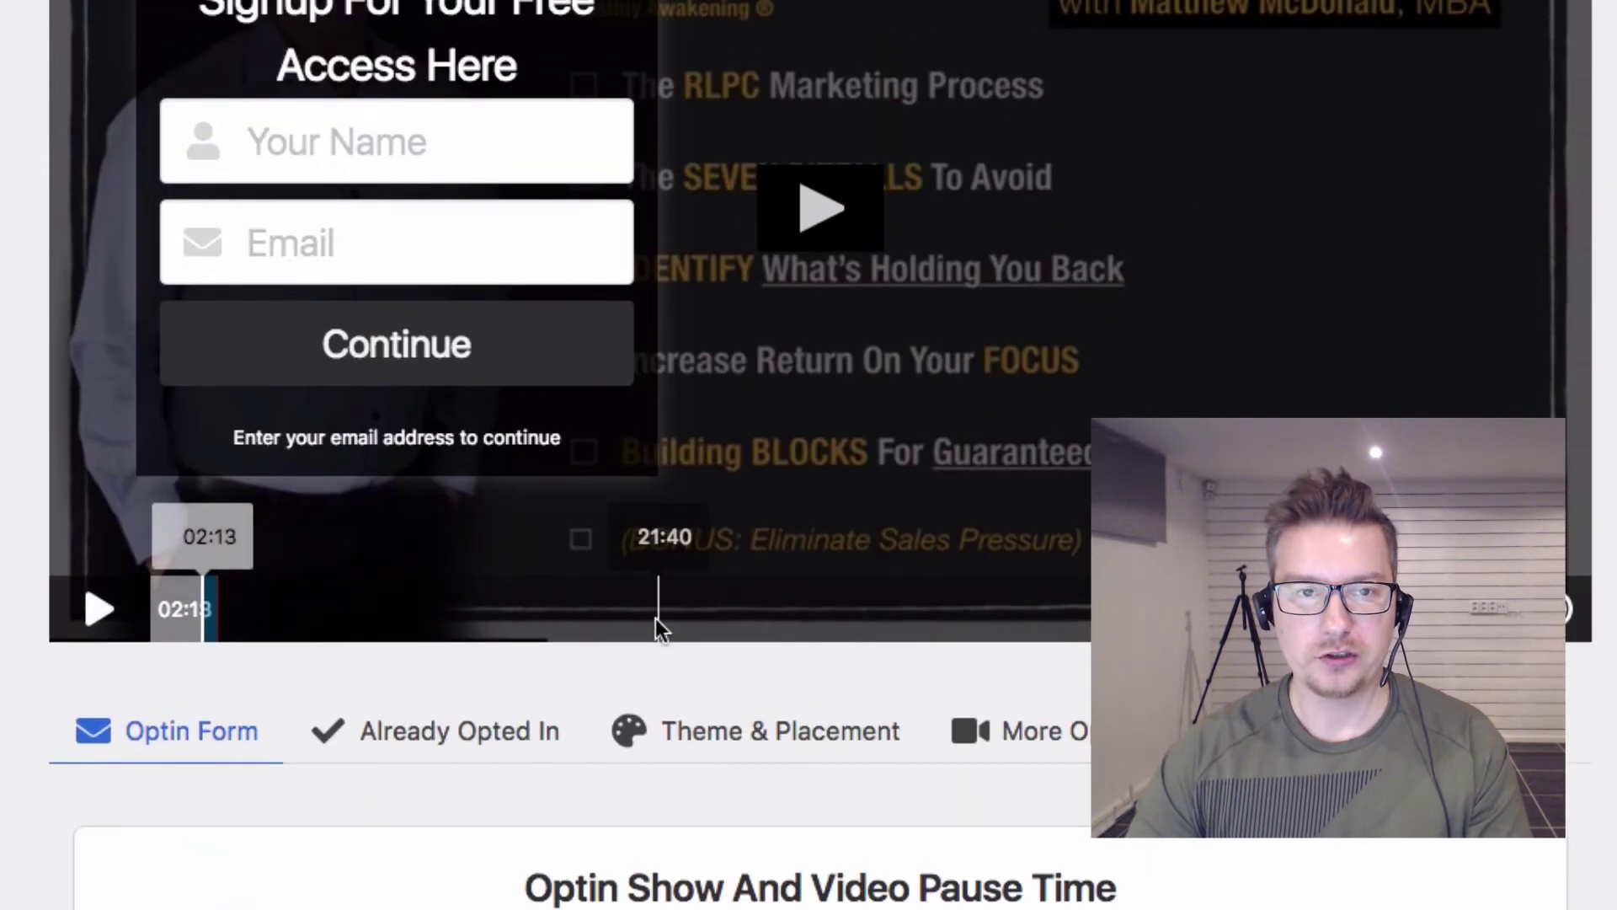
scroll(674, 661, down, 7)
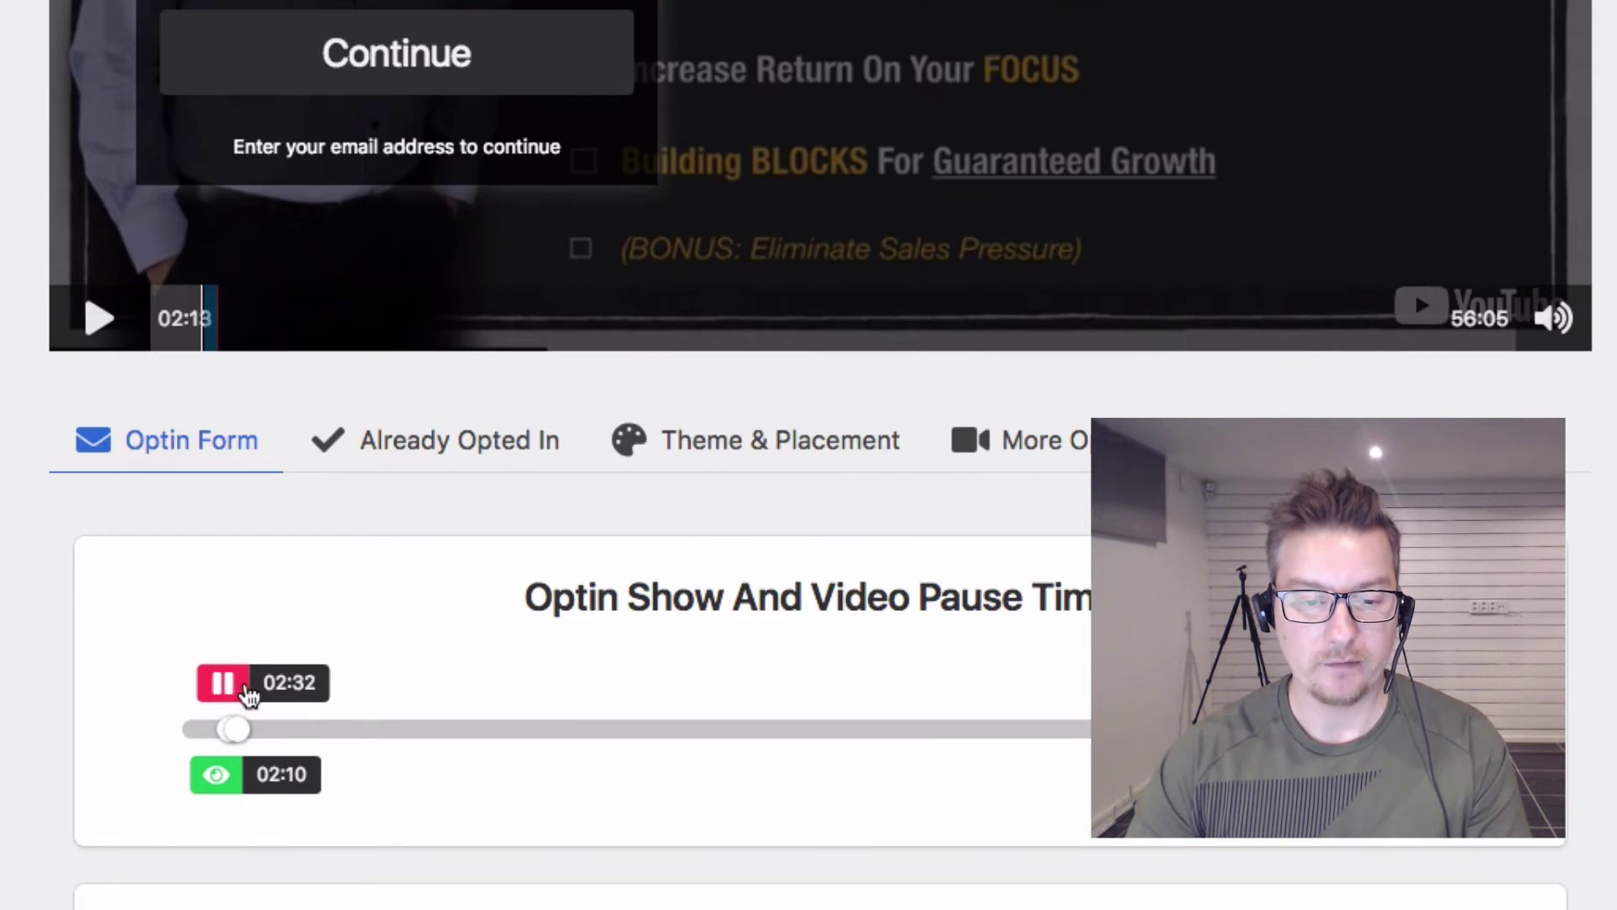
scroll(404, 744, up, 3)
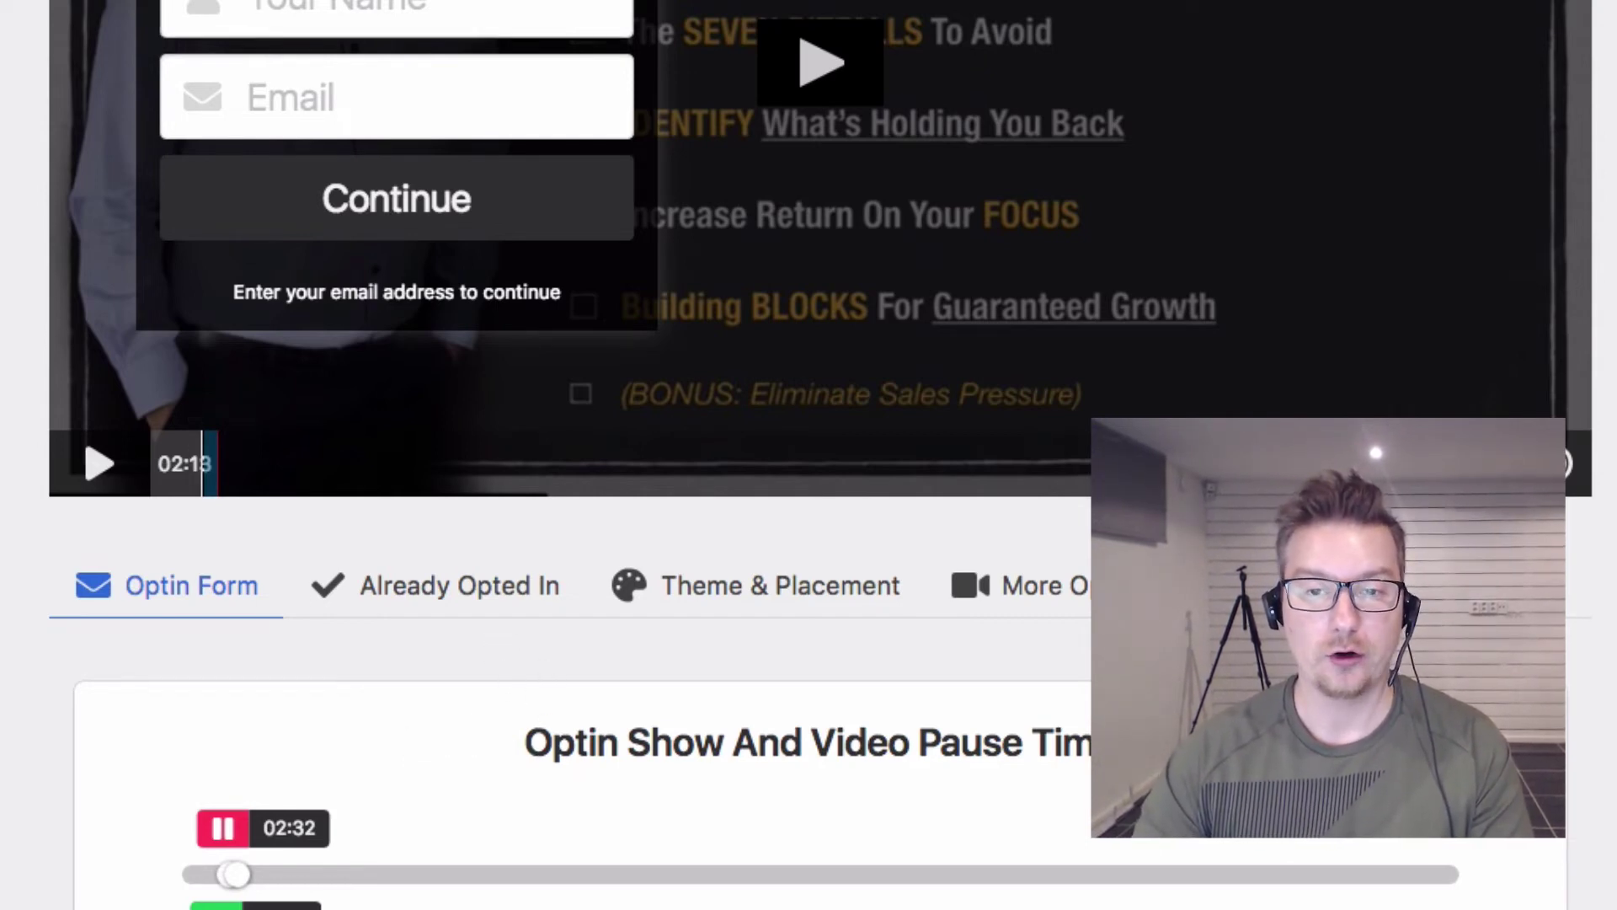
scroll(1162, 386, up, 2)
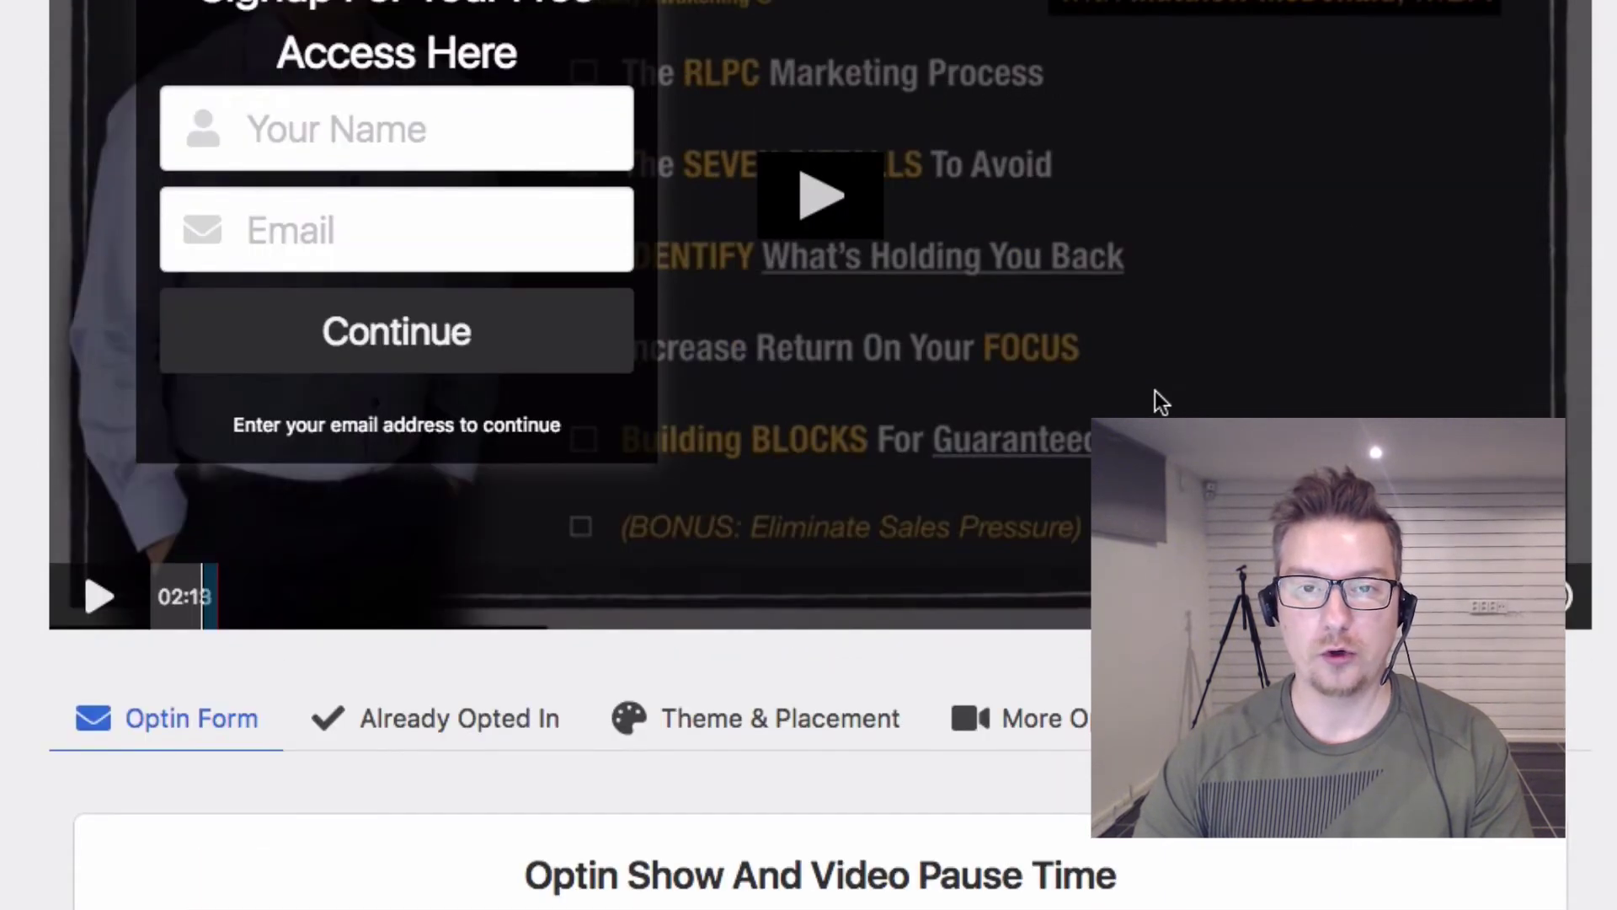
scroll(1155, 391, up, 1)
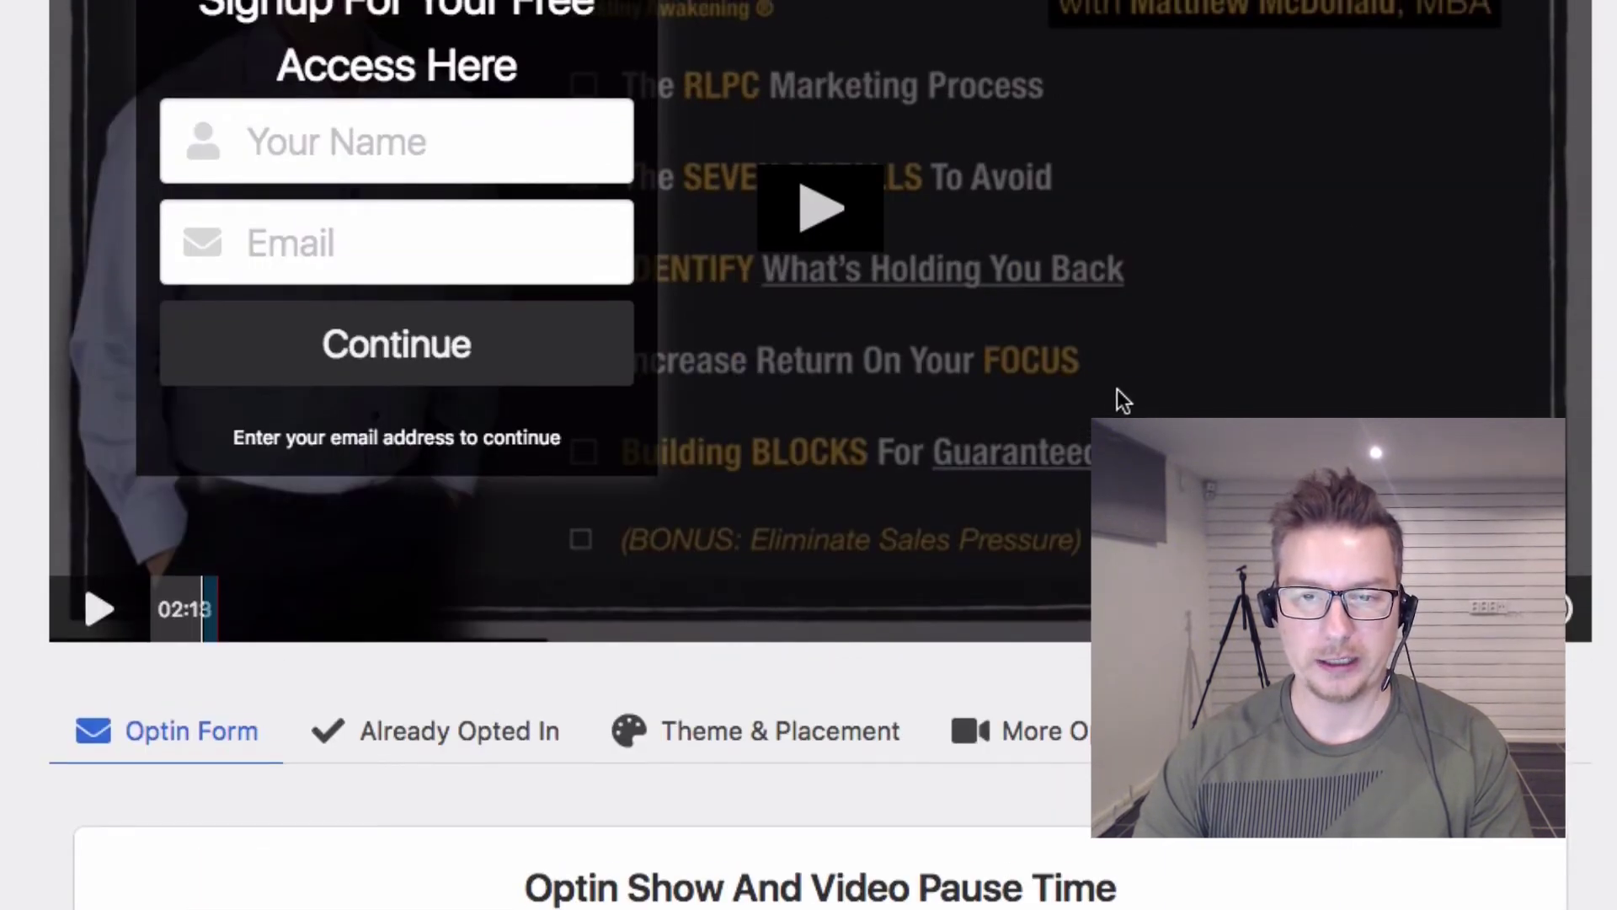
scroll(1054, 365, down, 3)
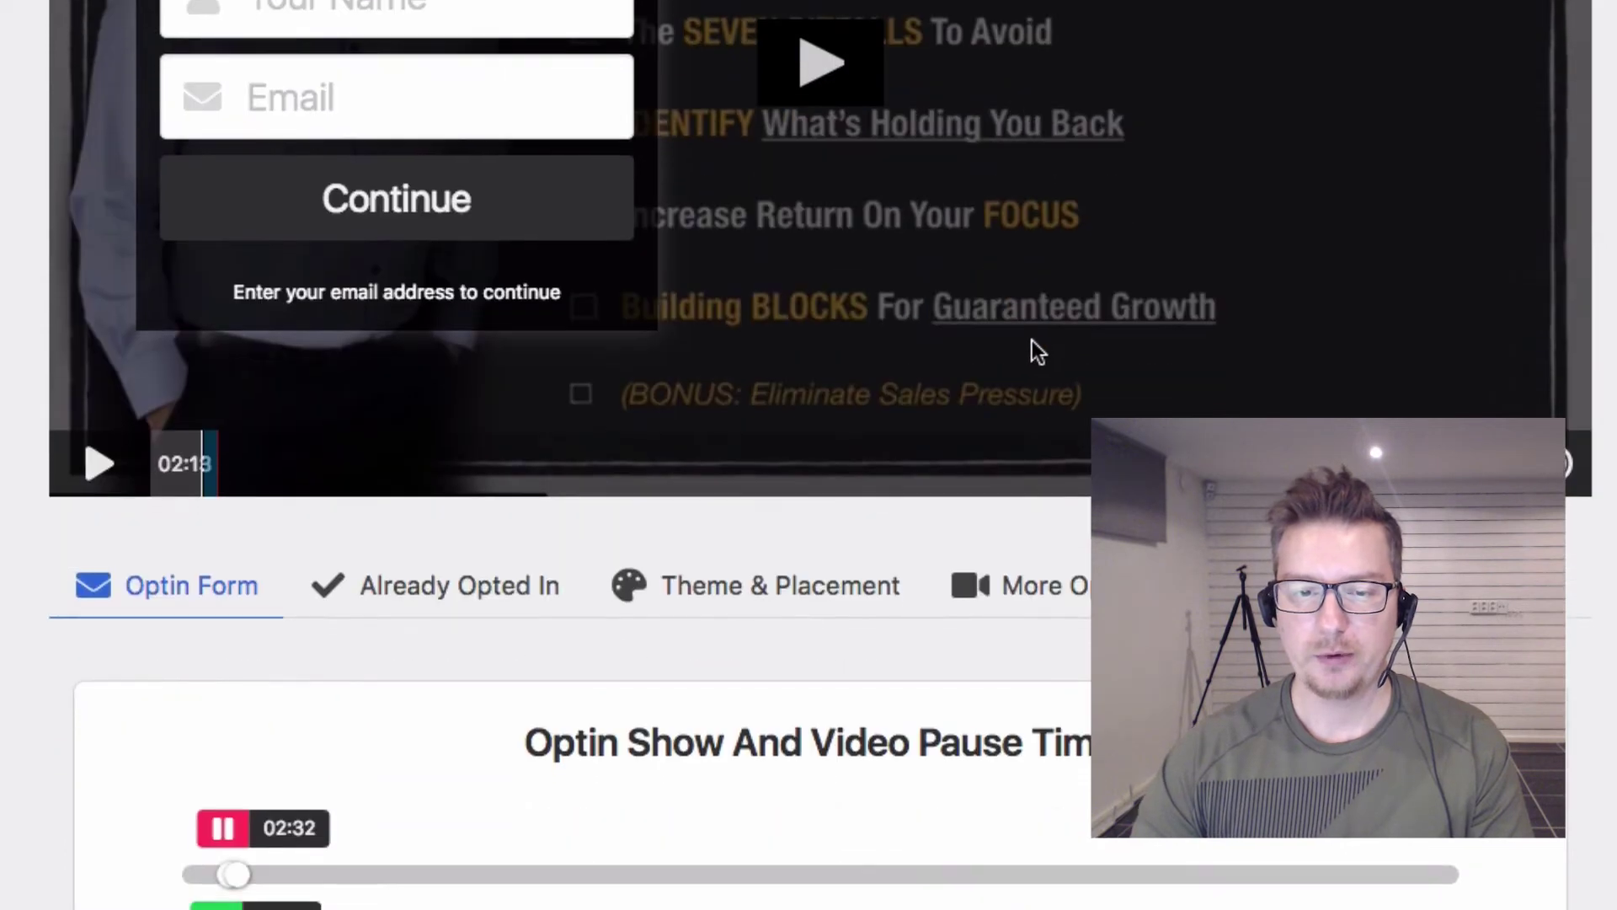
Step: Show the Already Opted In settings and return the preview to the signup form
click(469, 588)
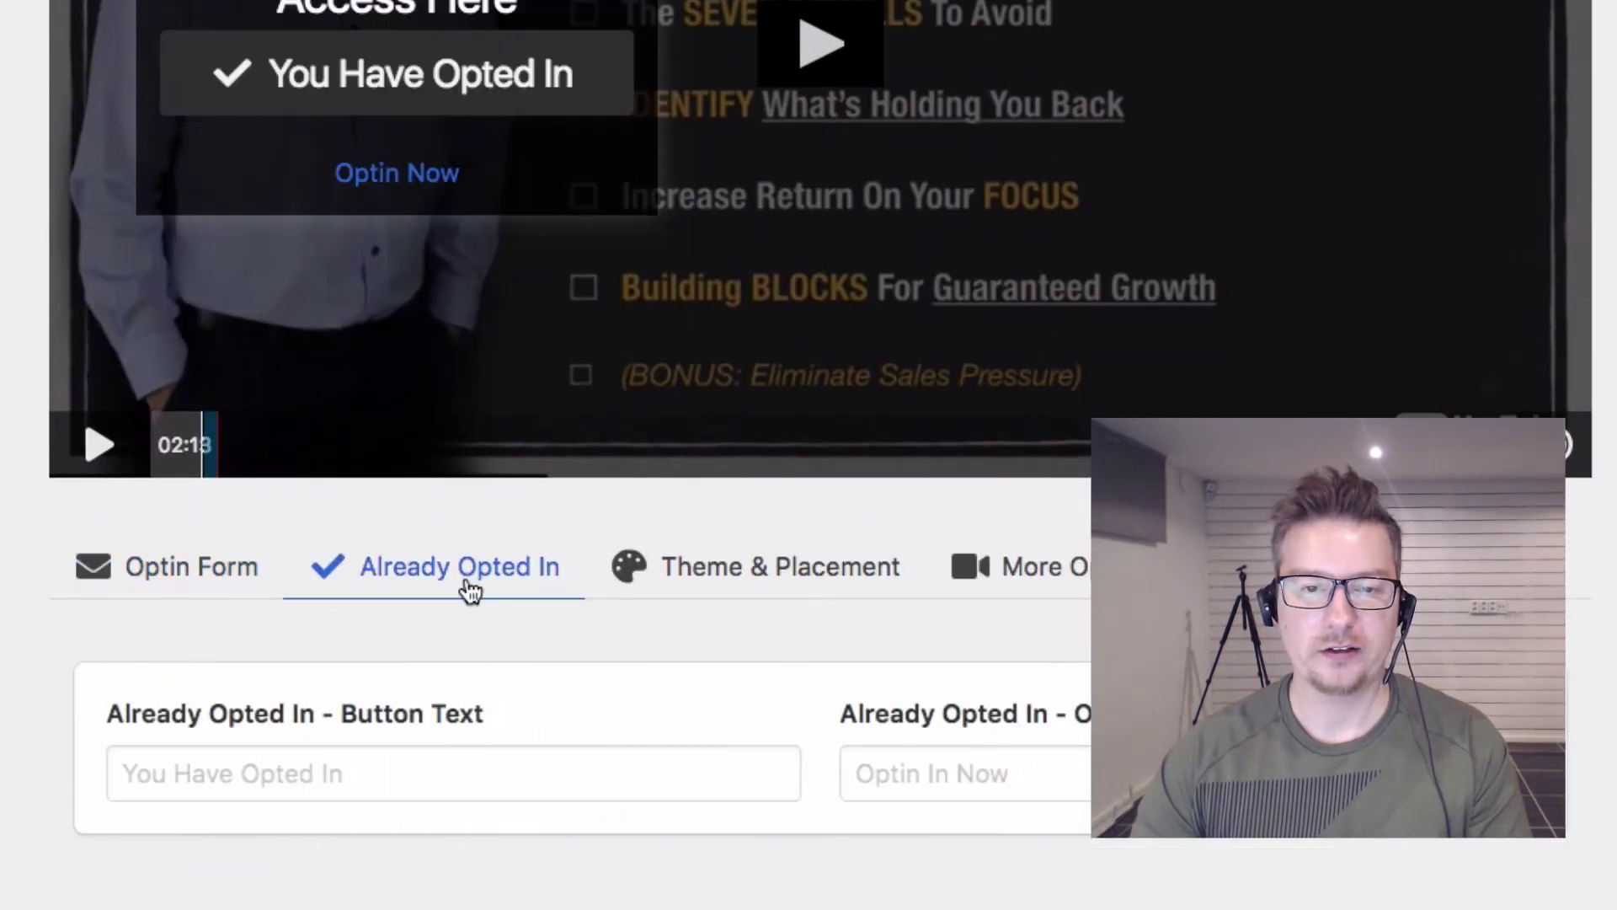
scroll(469, 592, down, 2)
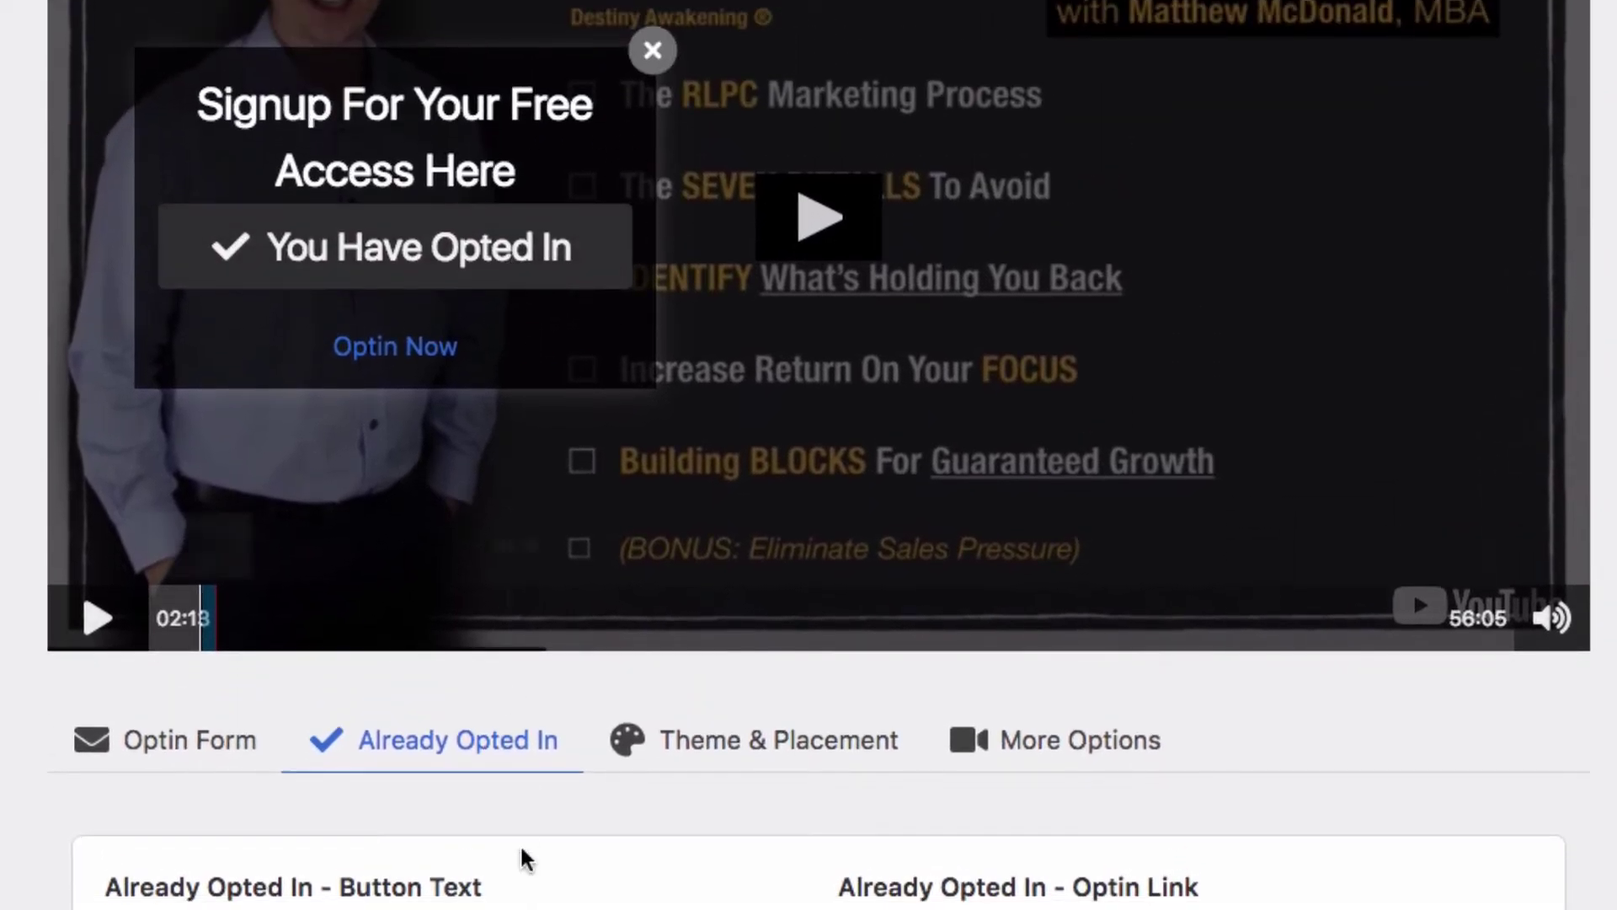
click(425, 348)
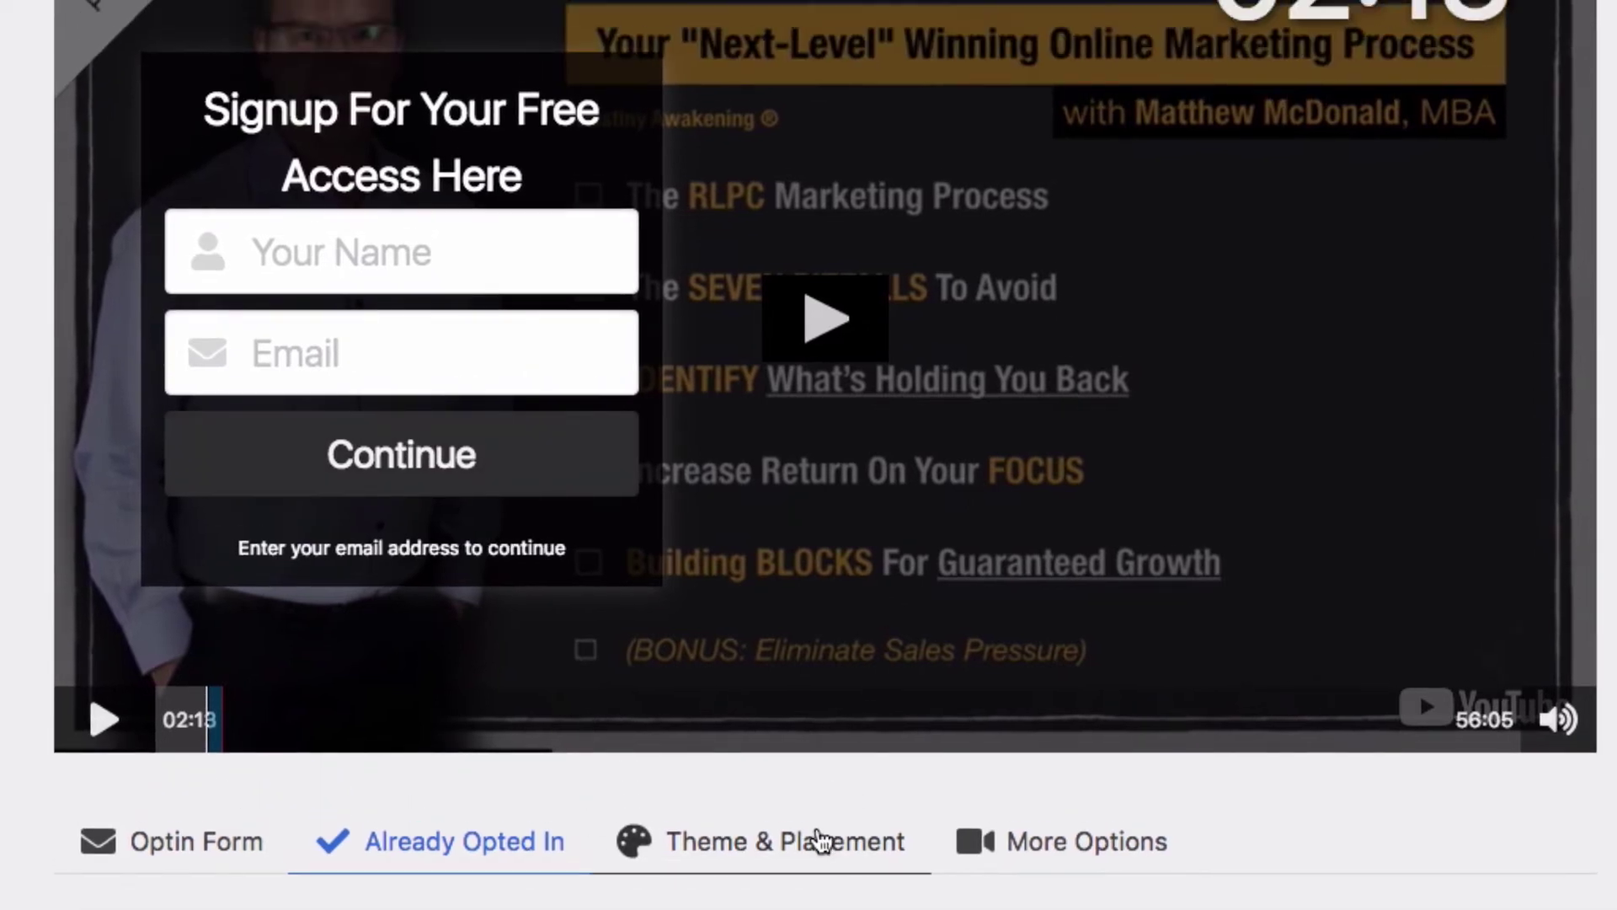
Step: Try the Dark, Light, White and Transparent theme bases, leaving the form on Black
click(817, 742)
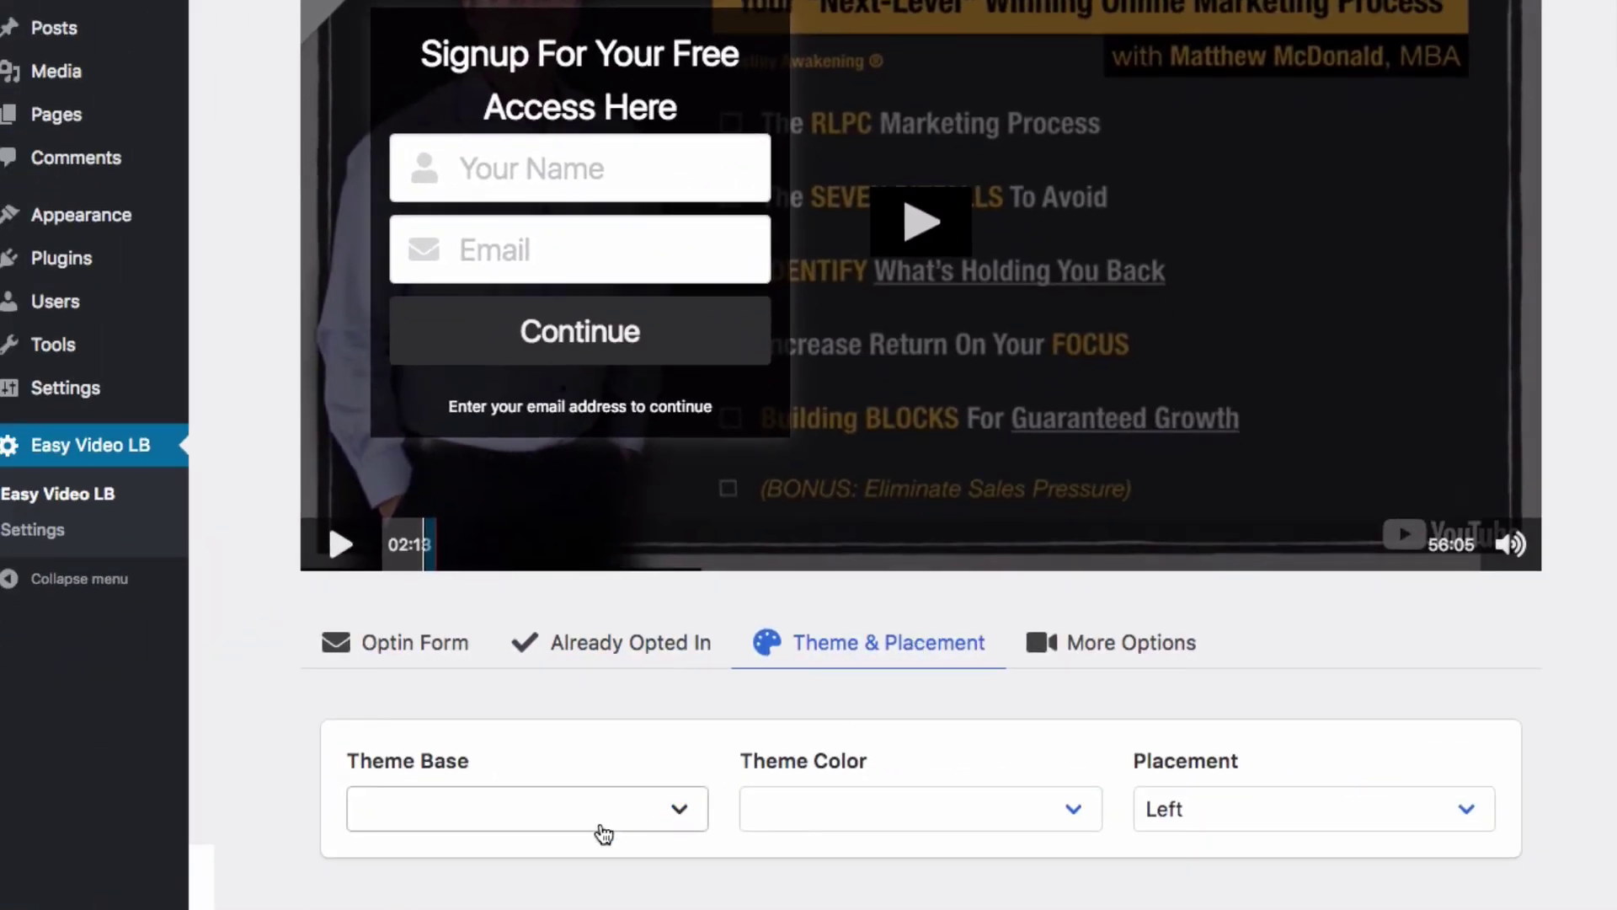
click(597, 821)
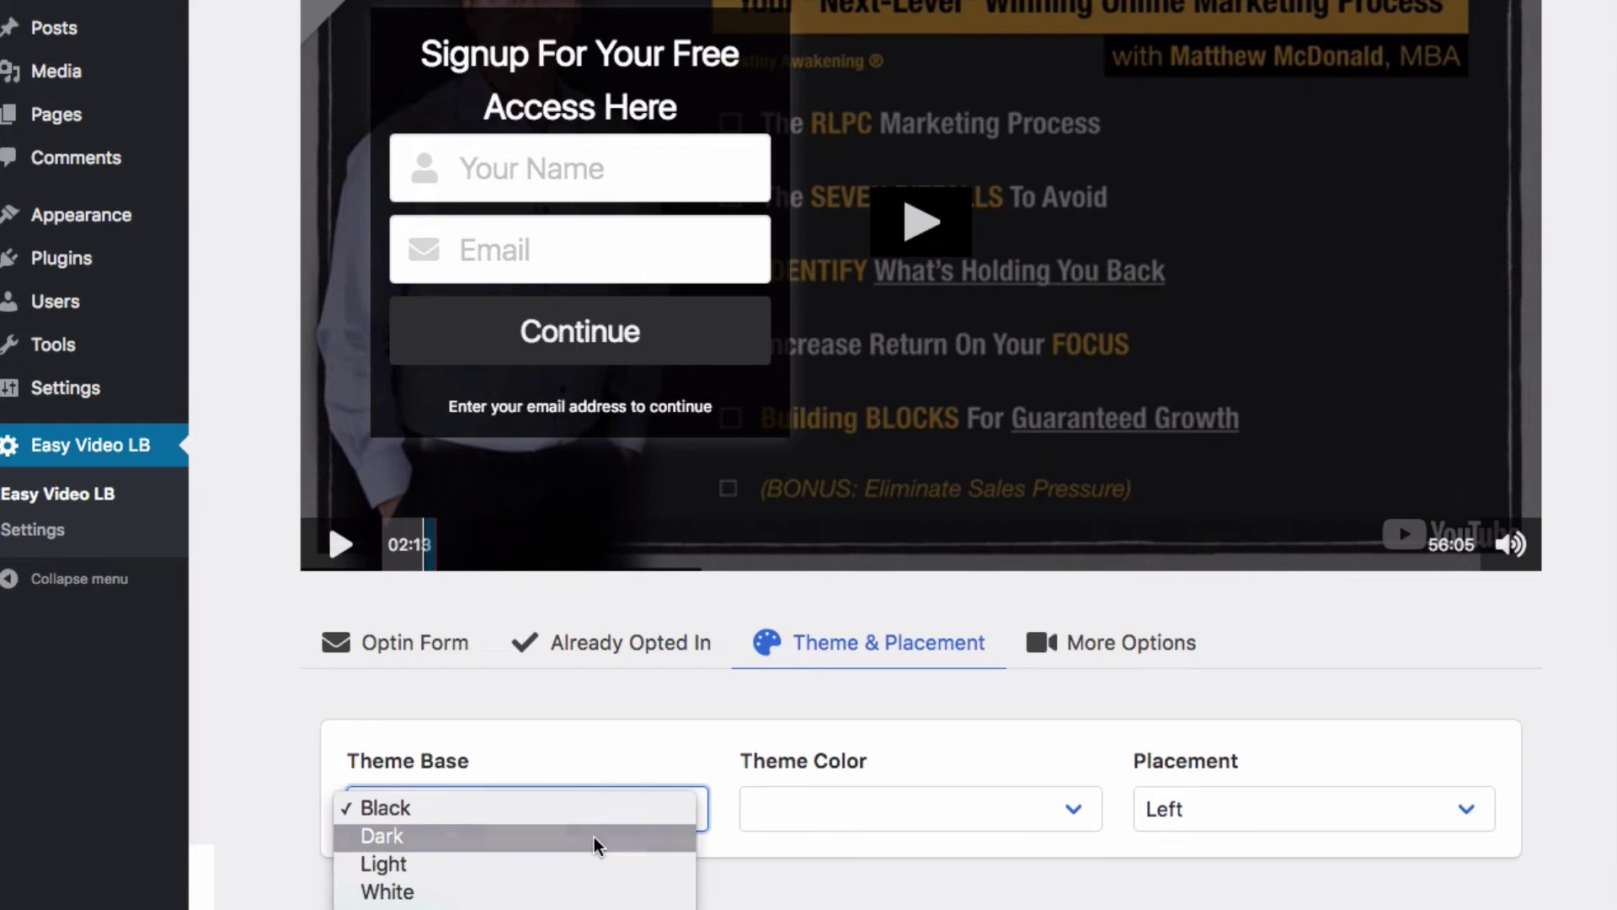
click(593, 837)
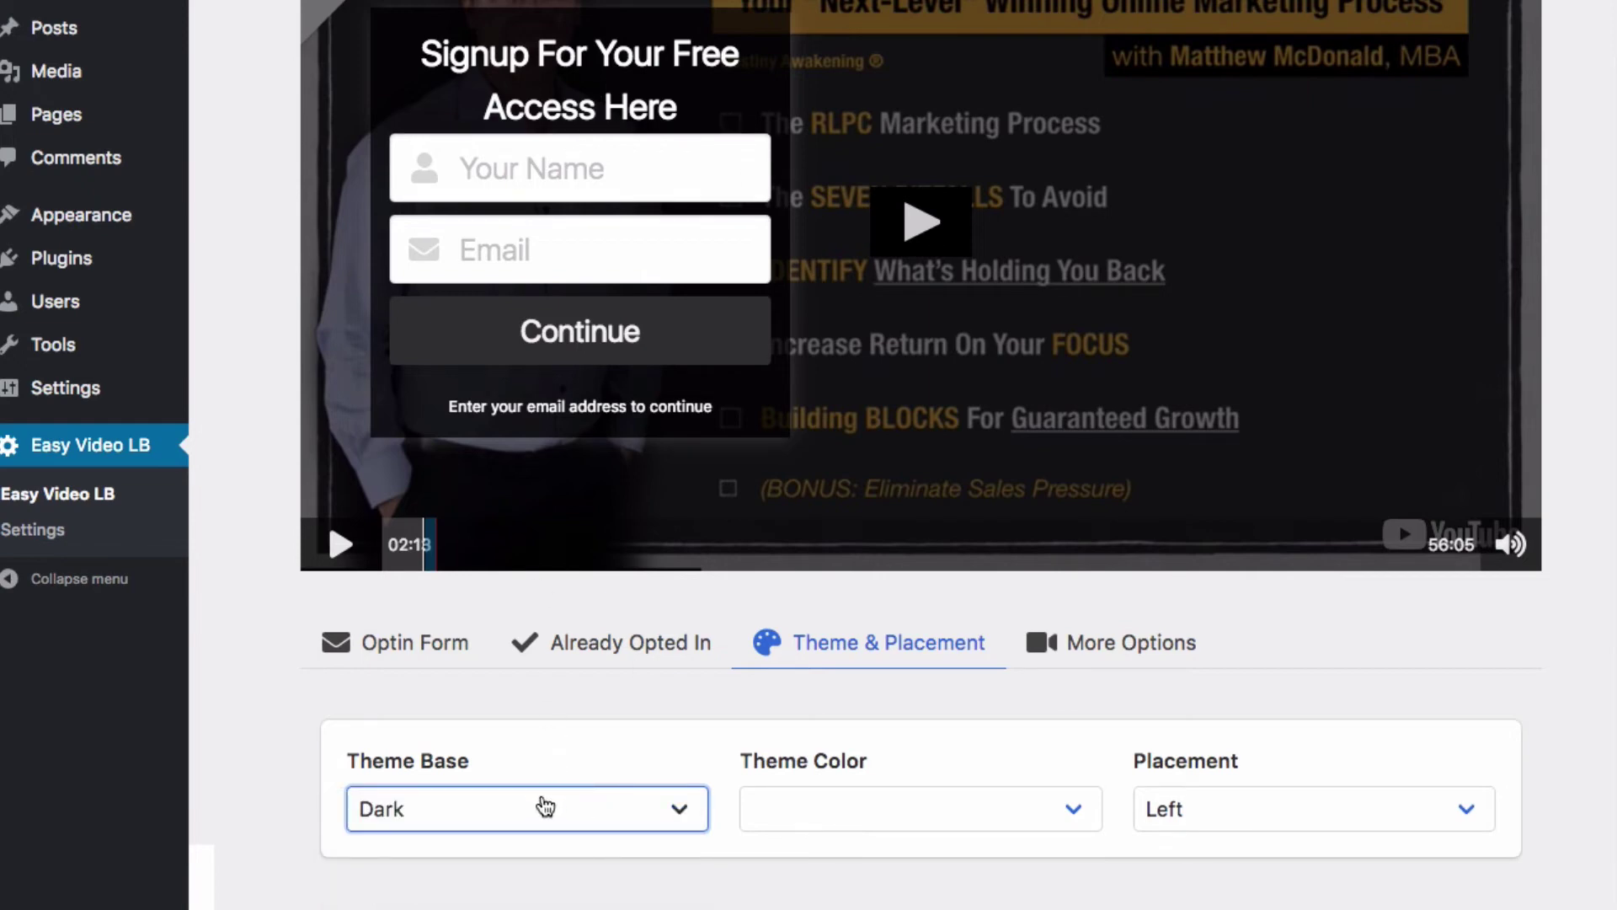
click(544, 806)
click(542, 780)
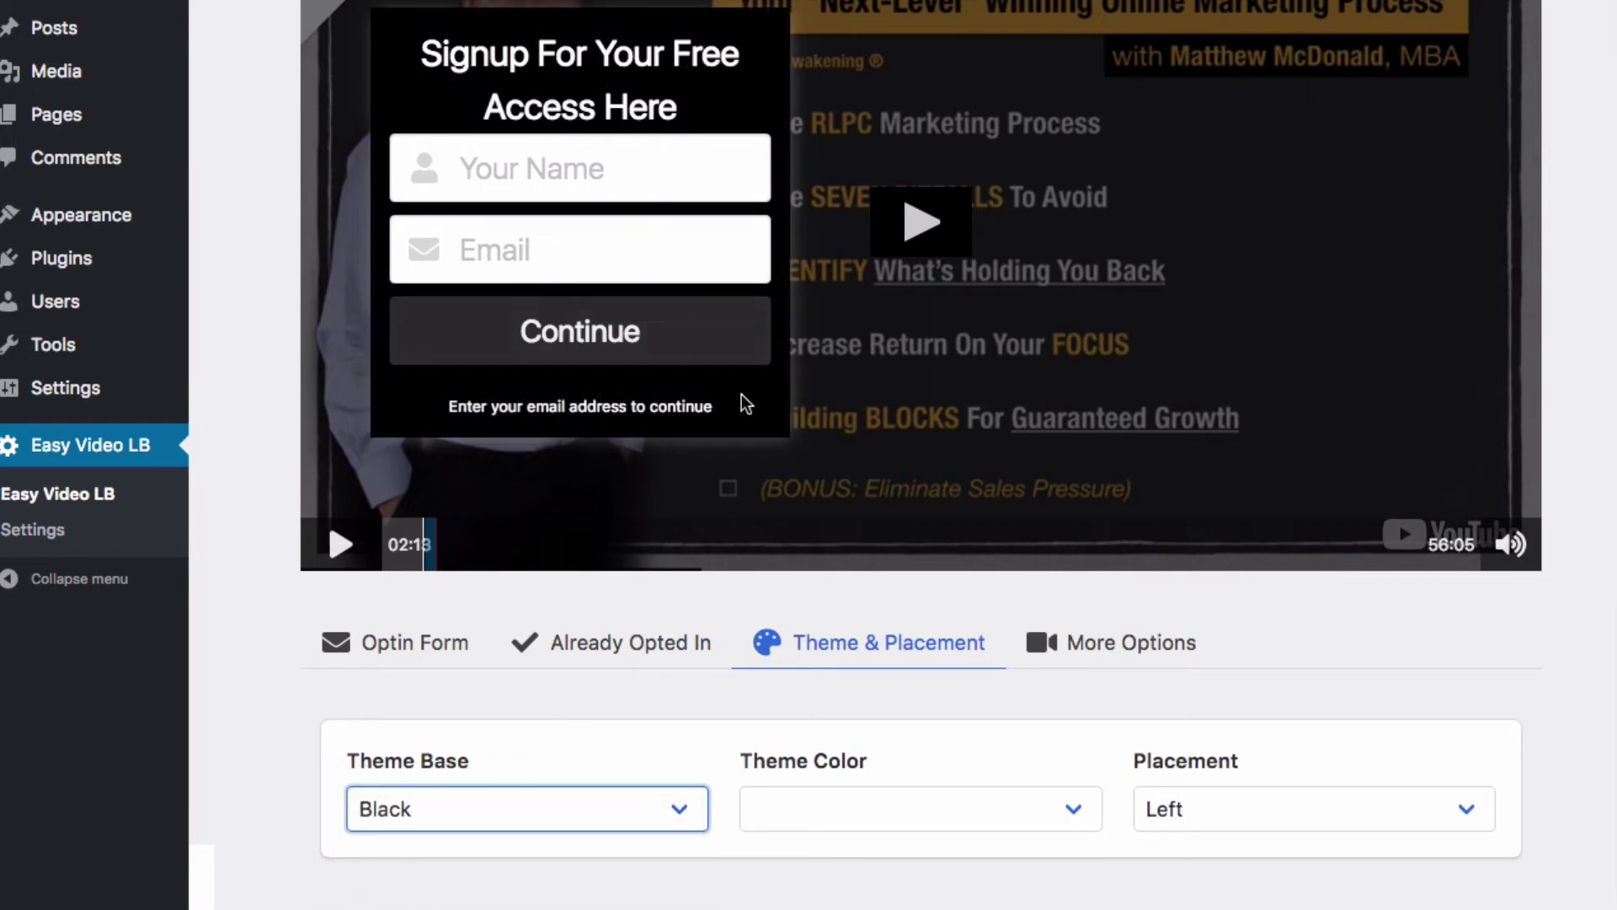
click(554, 829)
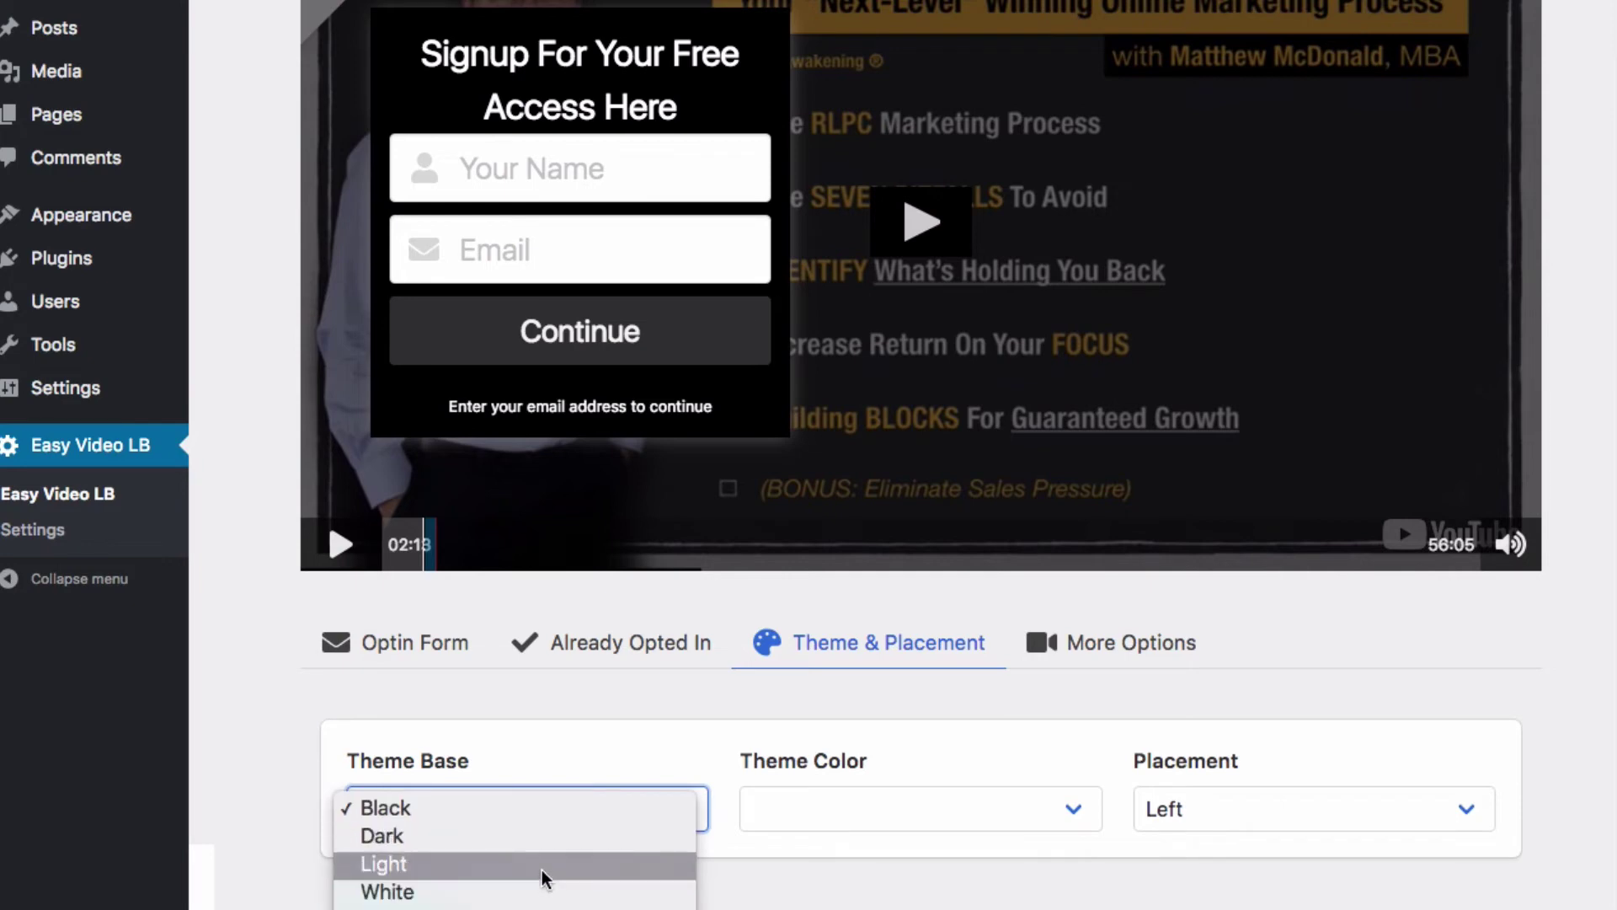
click(543, 869)
click(564, 809)
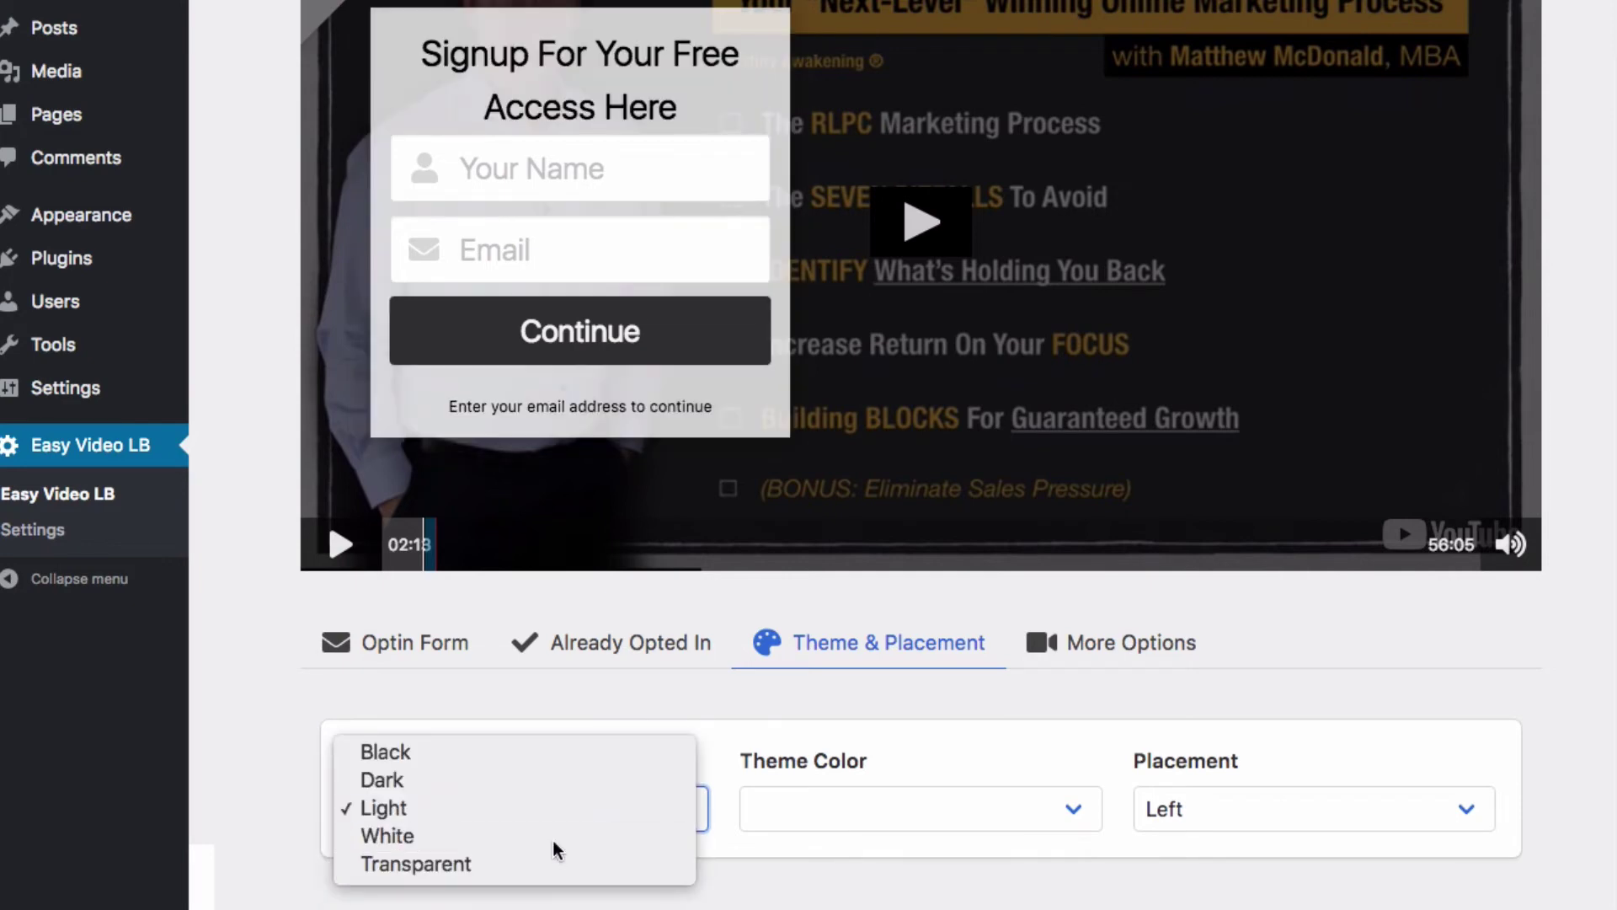
click(552, 838)
click(585, 805)
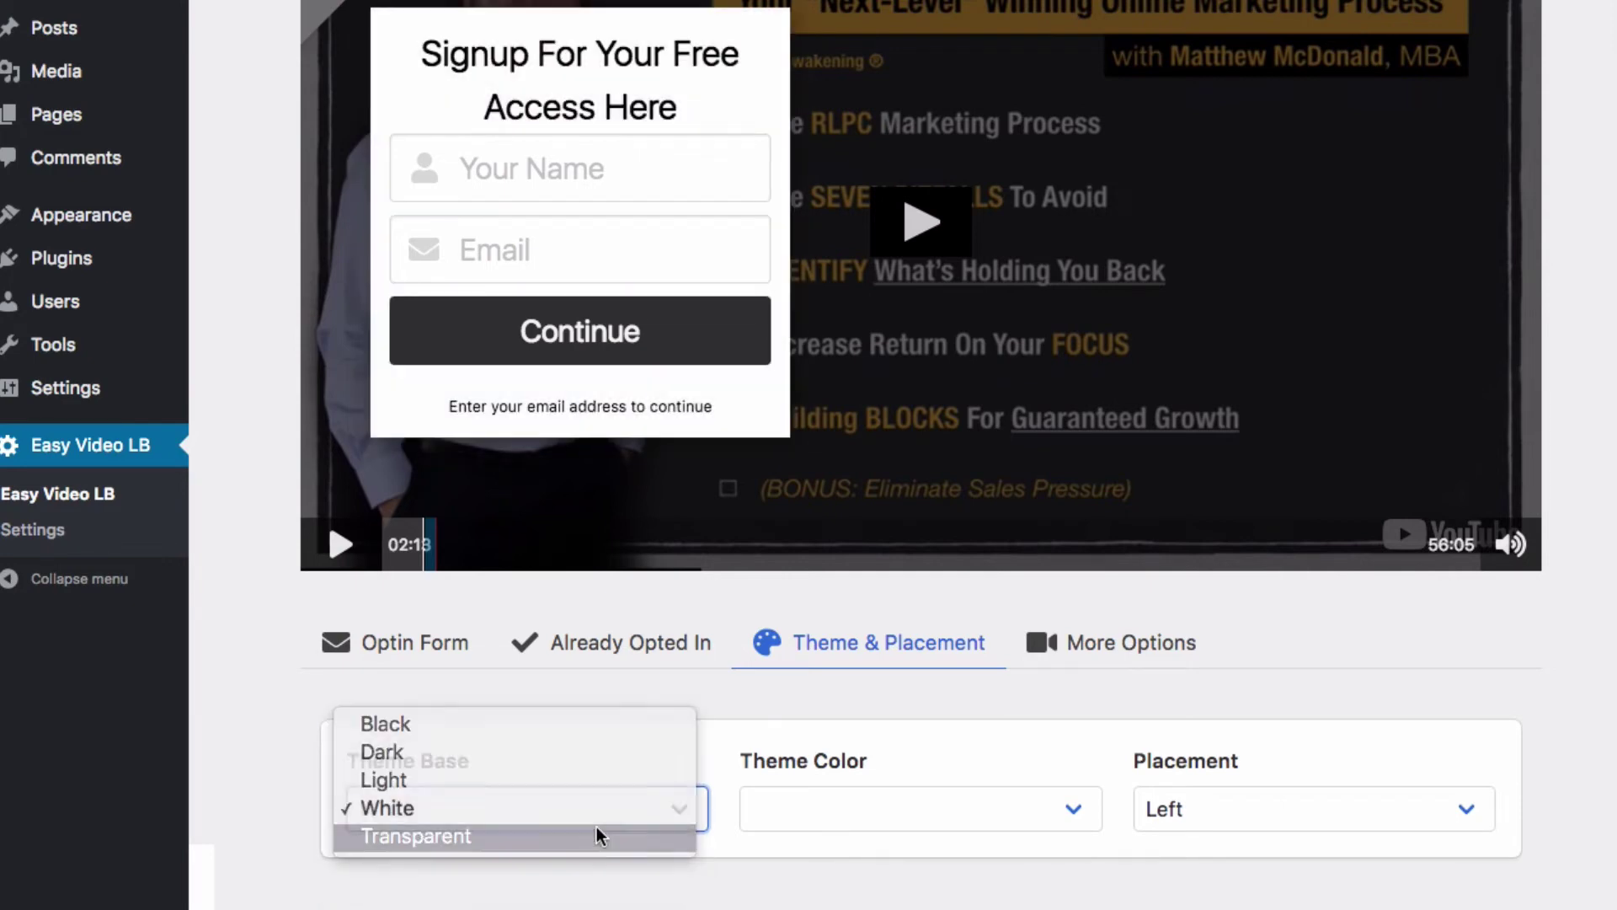
click(597, 837)
click(604, 805)
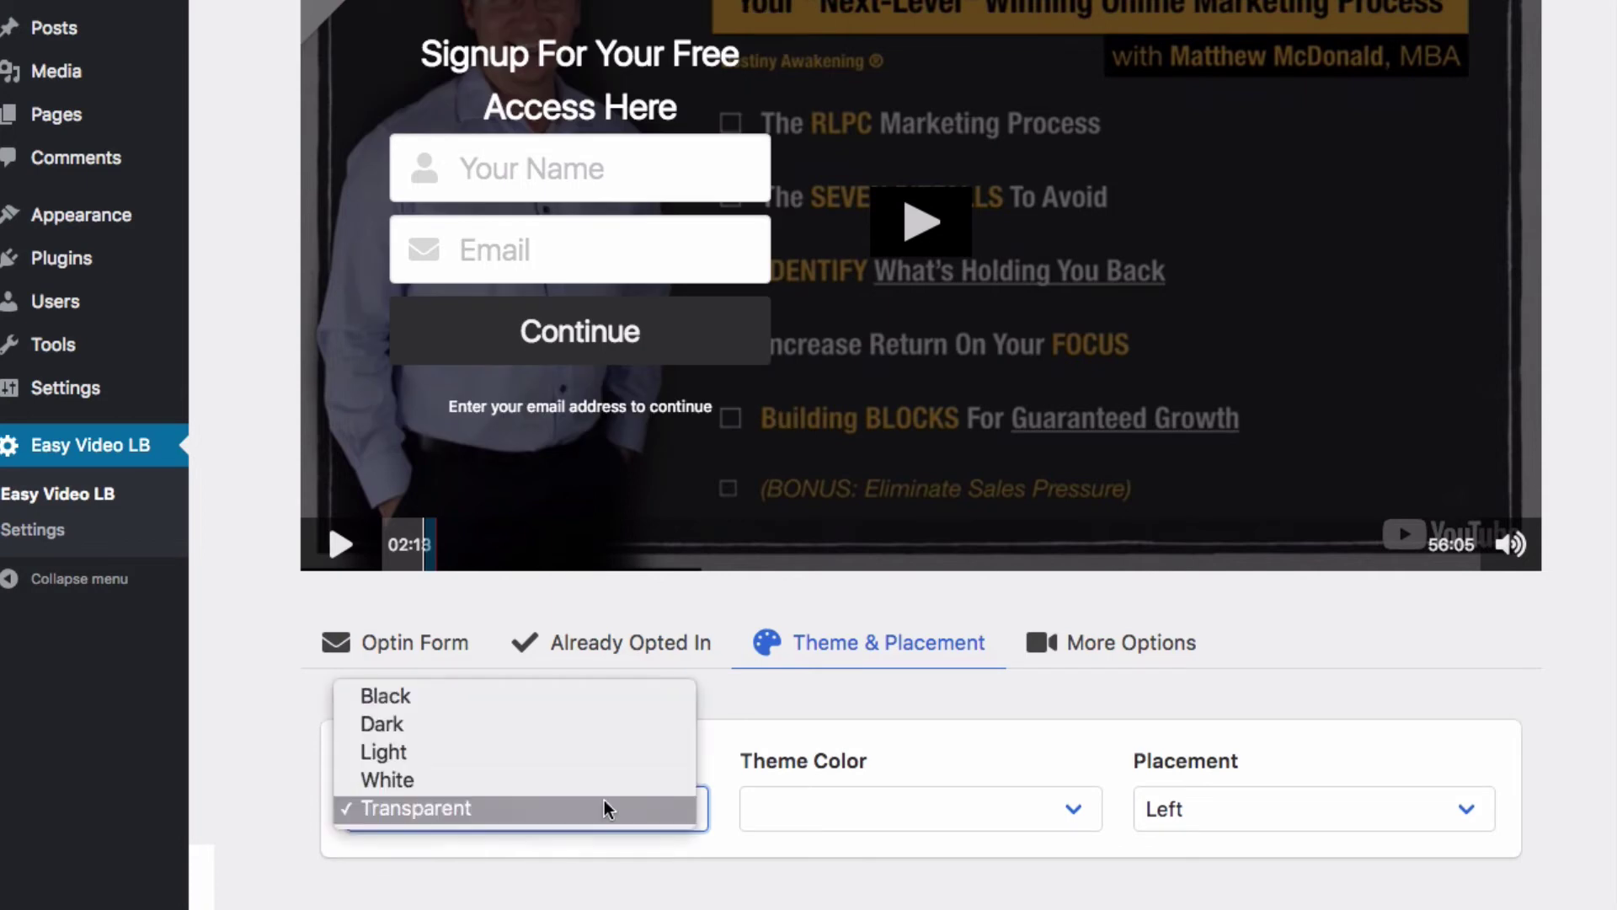
click(612, 696)
Step: Preview the Blue, Light and Green accent colours, then settle the Theme Color on Orange
click(886, 817)
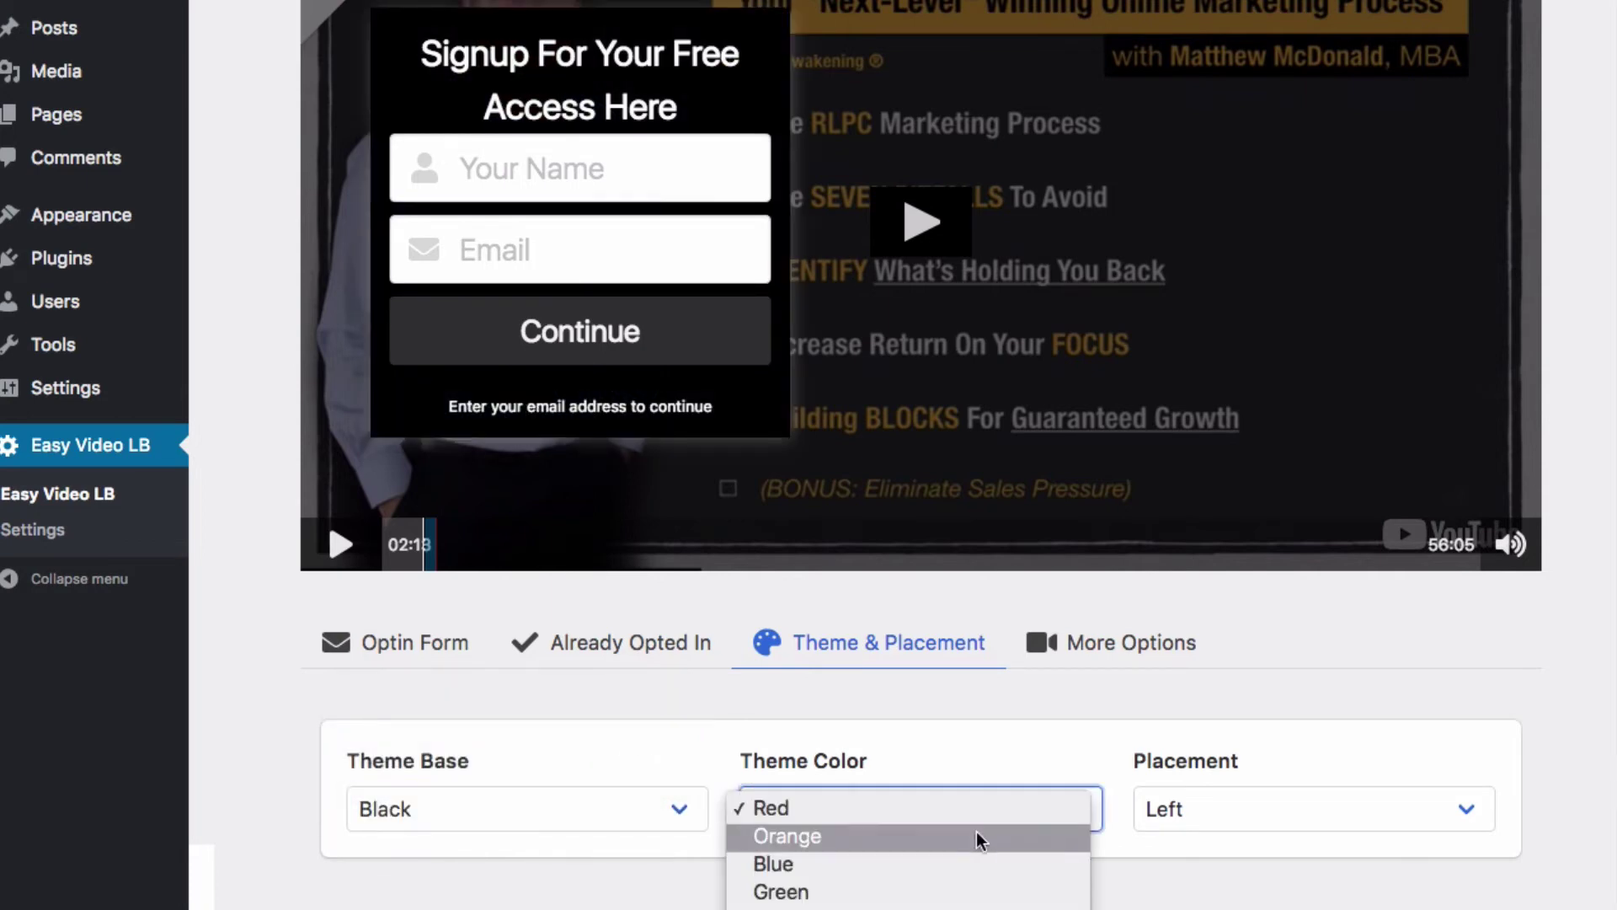
click(977, 834)
click(987, 840)
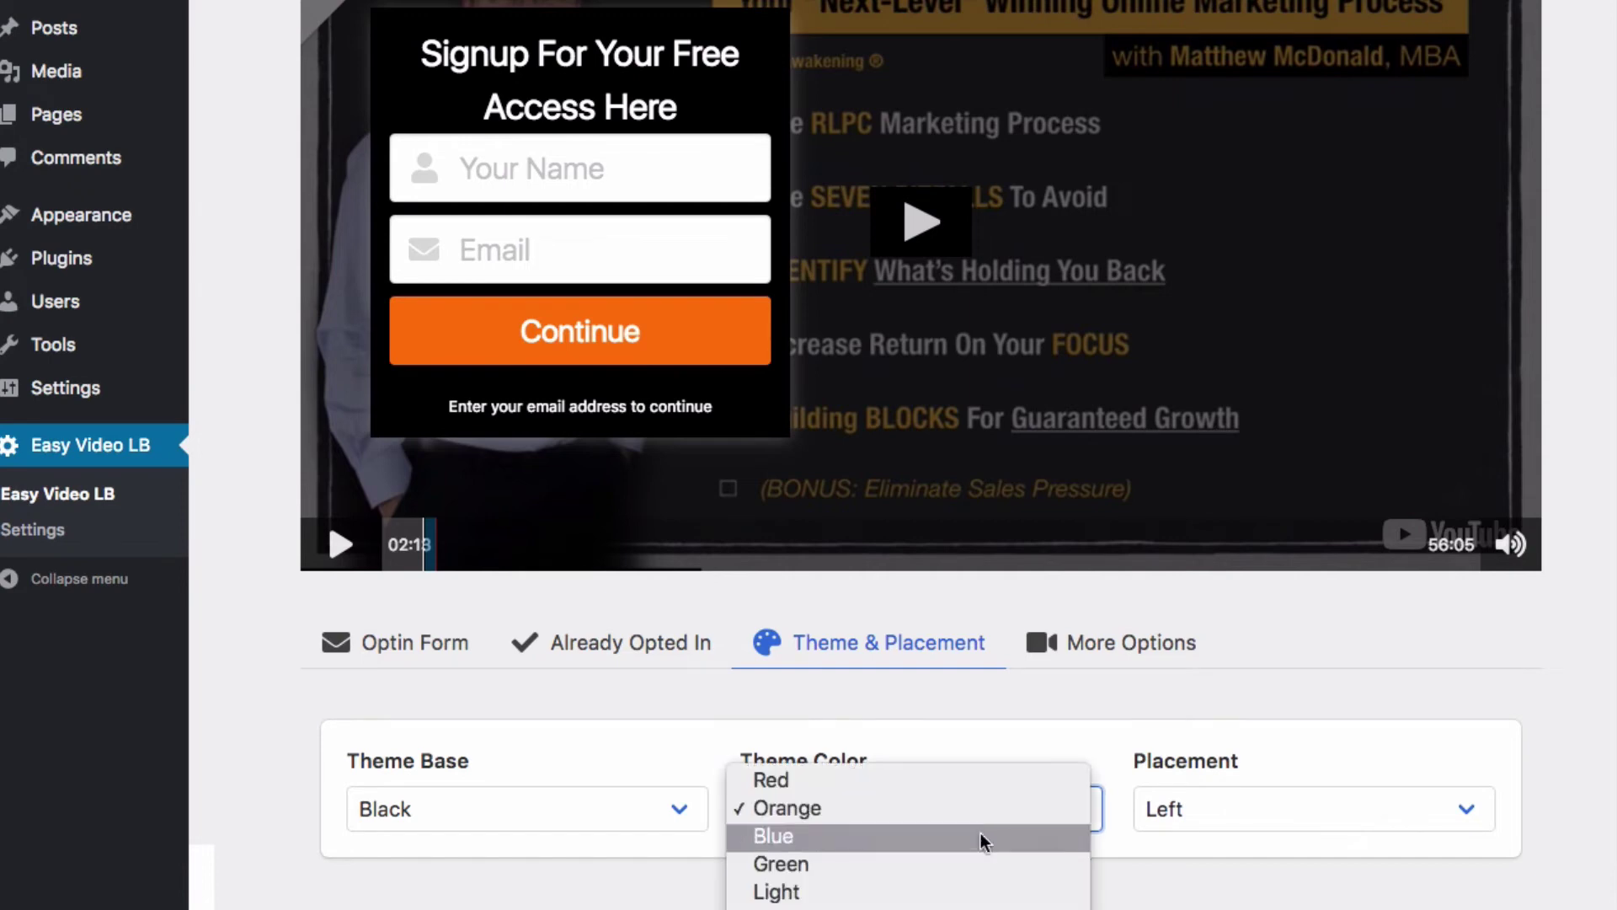
click(984, 836)
click(979, 836)
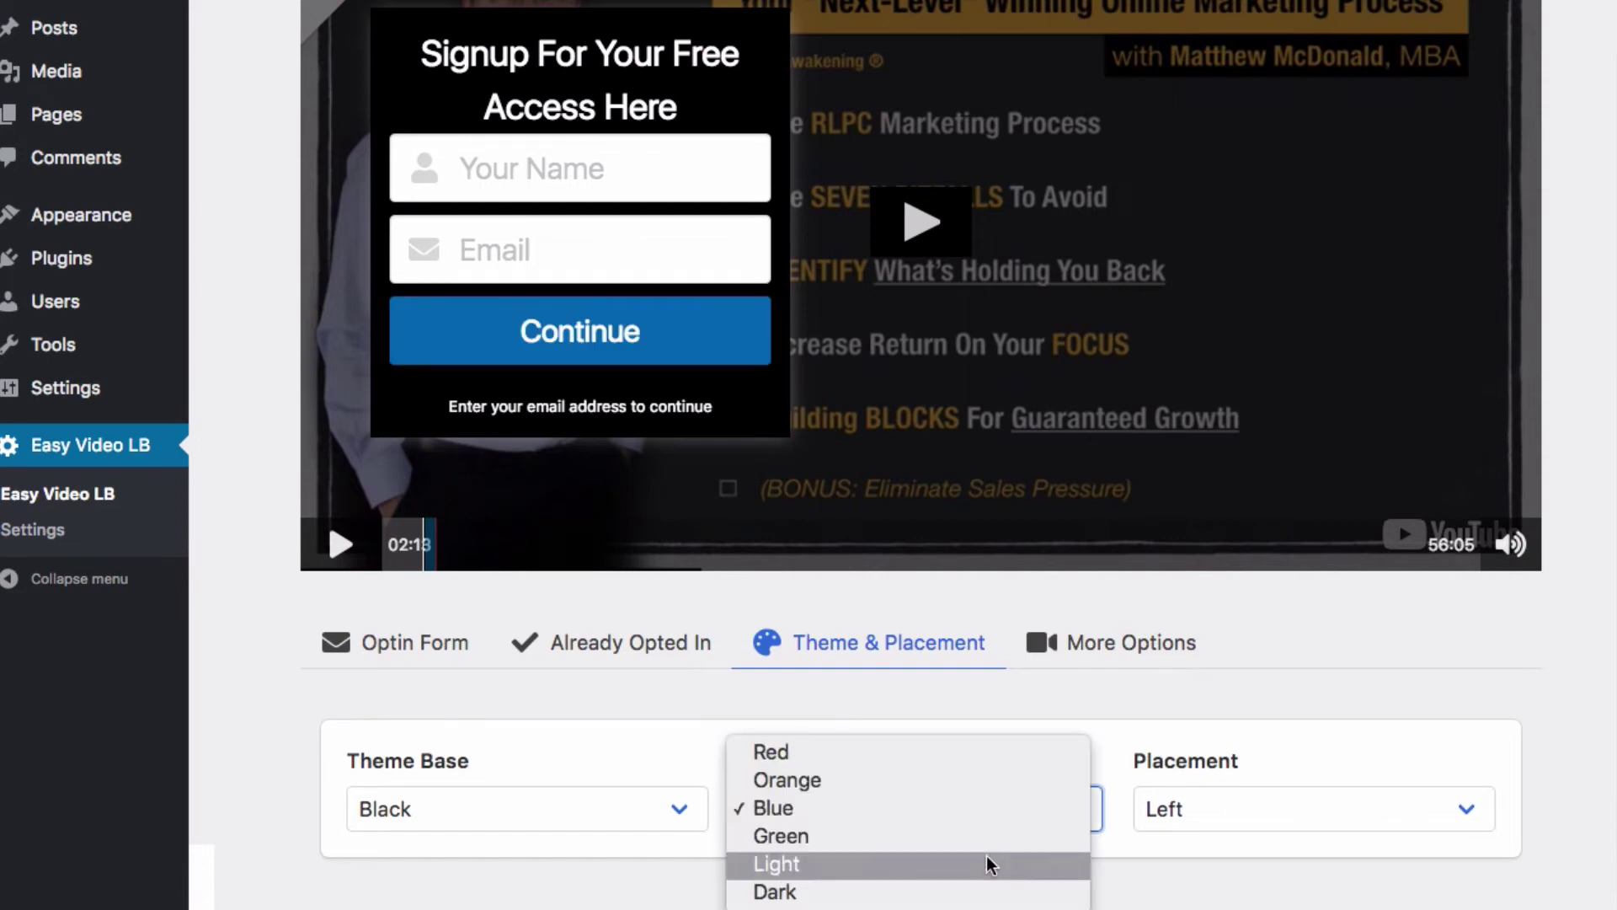
click(986, 861)
click(974, 811)
click(965, 780)
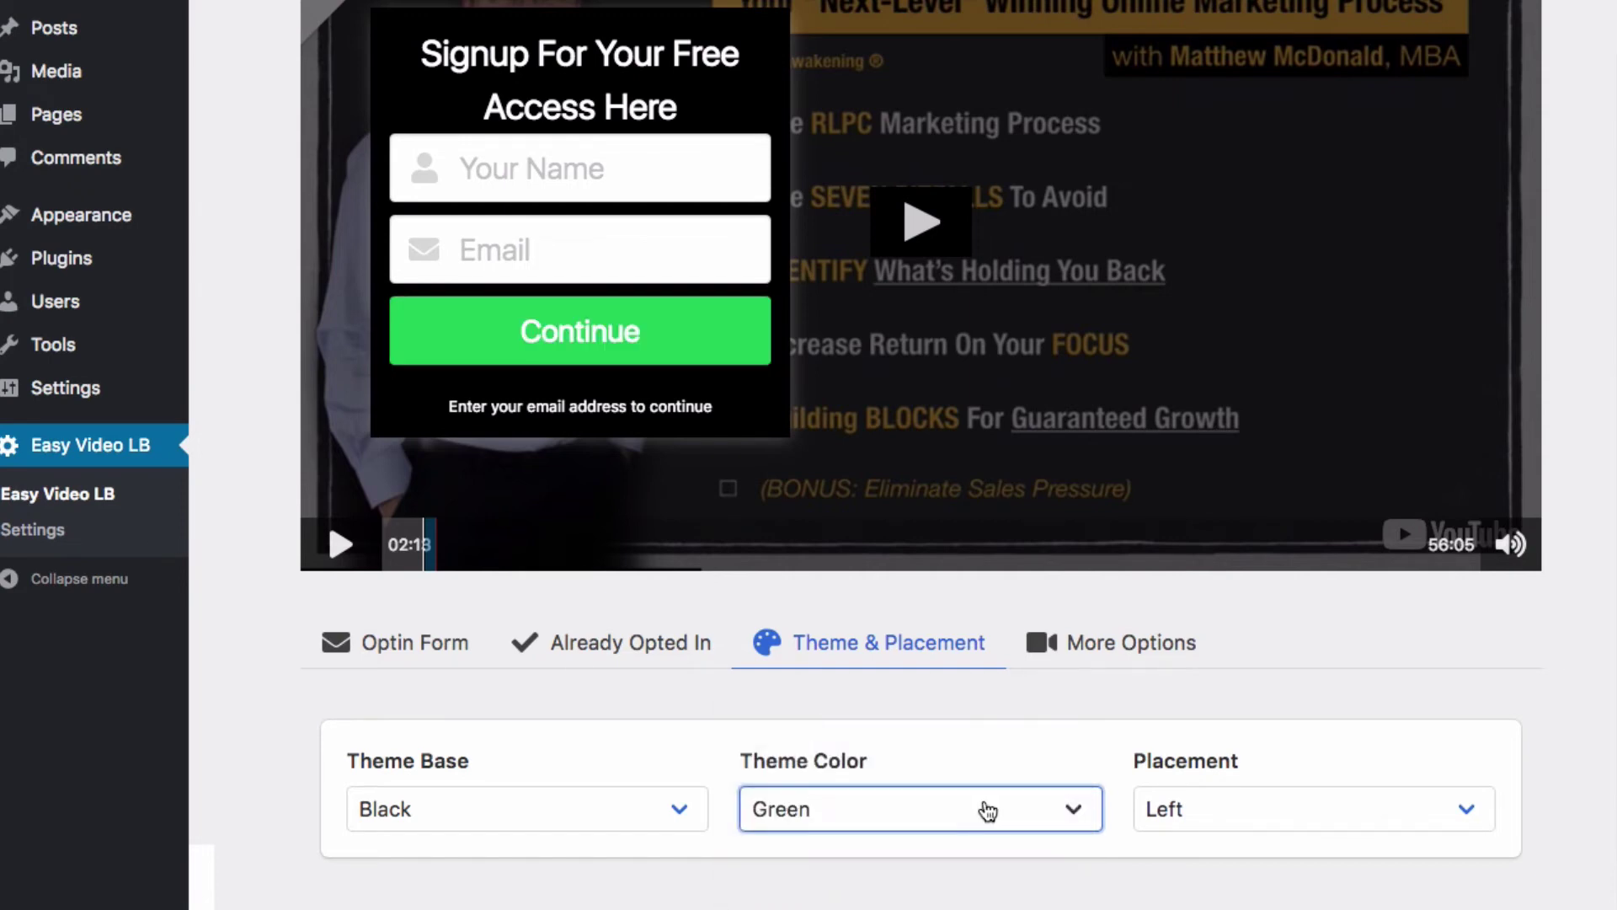
click(980, 807)
key(Escape)
drag(978, 785, 971, 802)
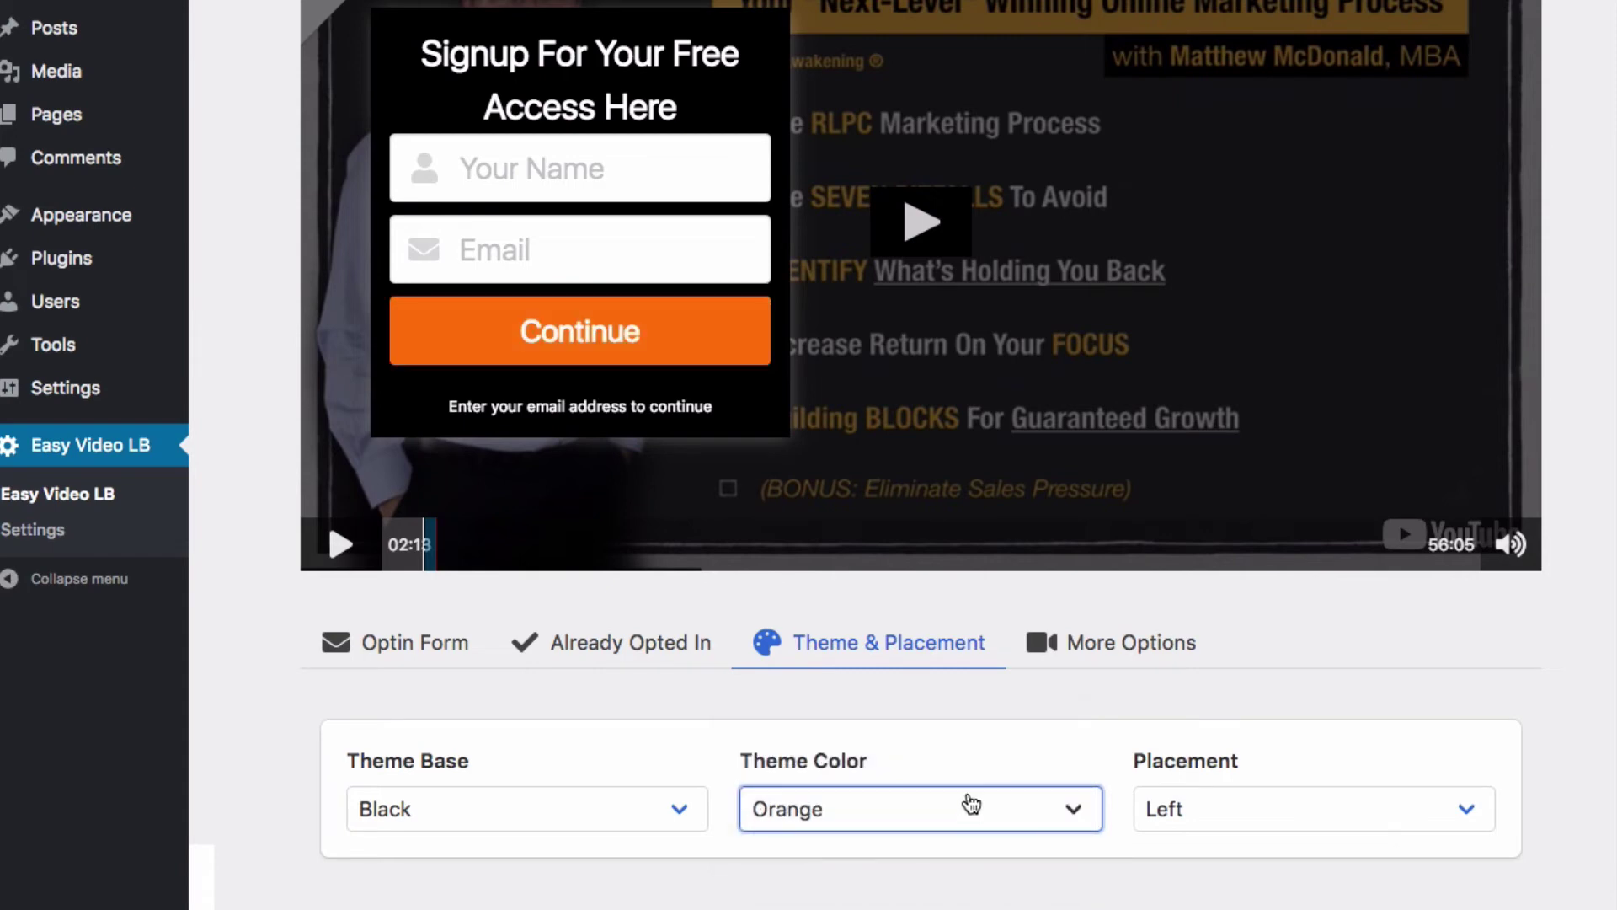
Step: Try the Right and Top form placements, then set Placement to Center on the video
click(1363, 808)
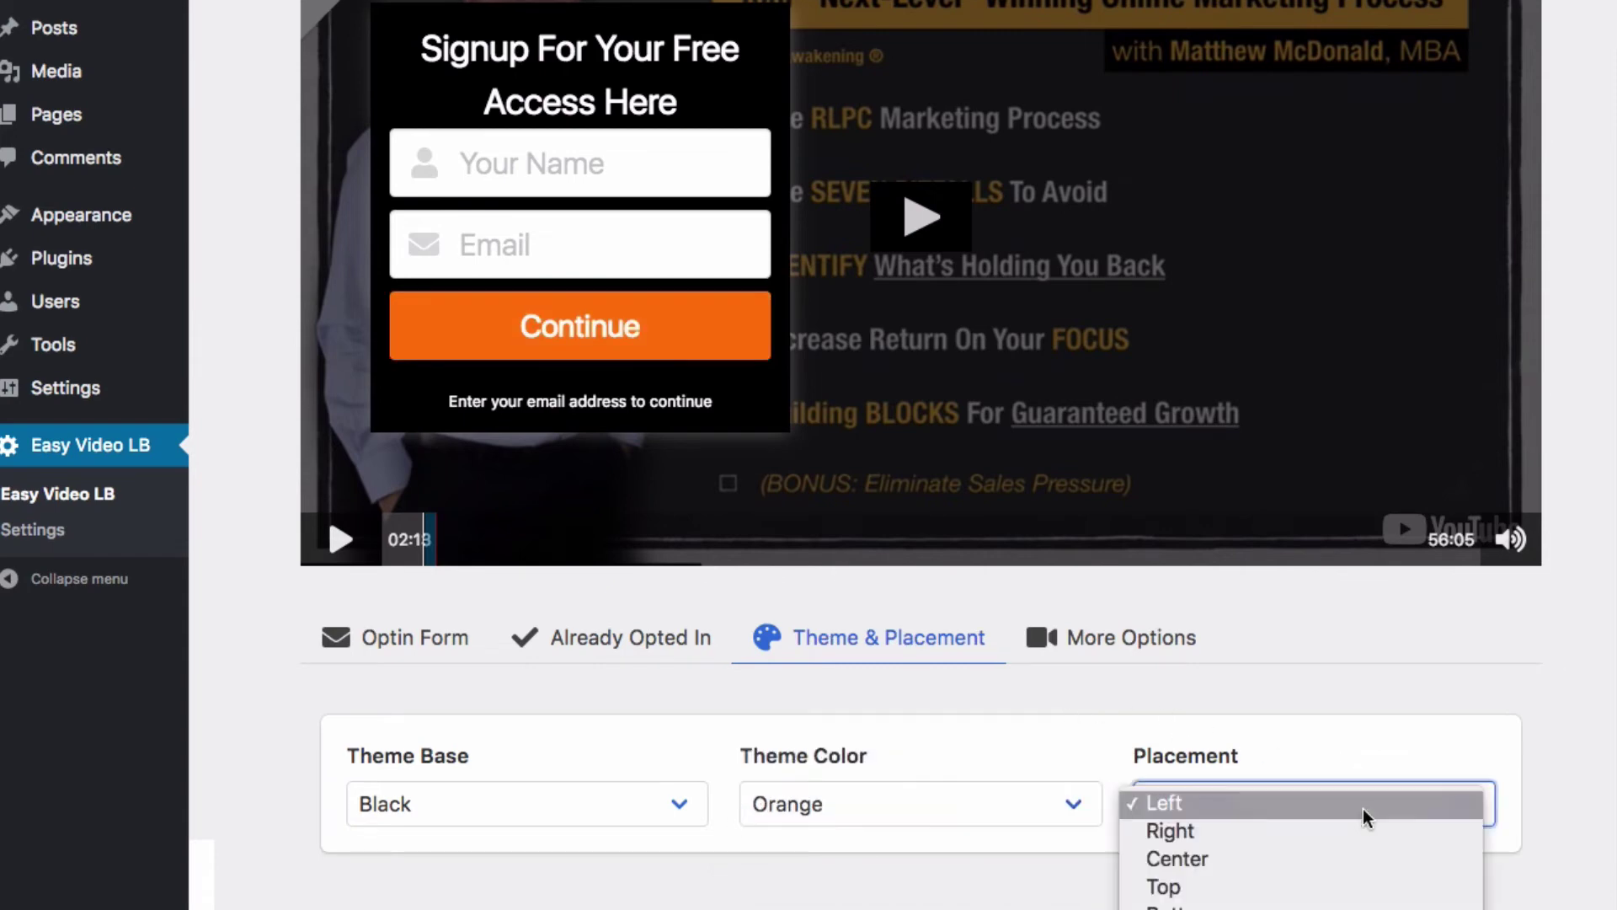
click(1385, 830)
click(1379, 810)
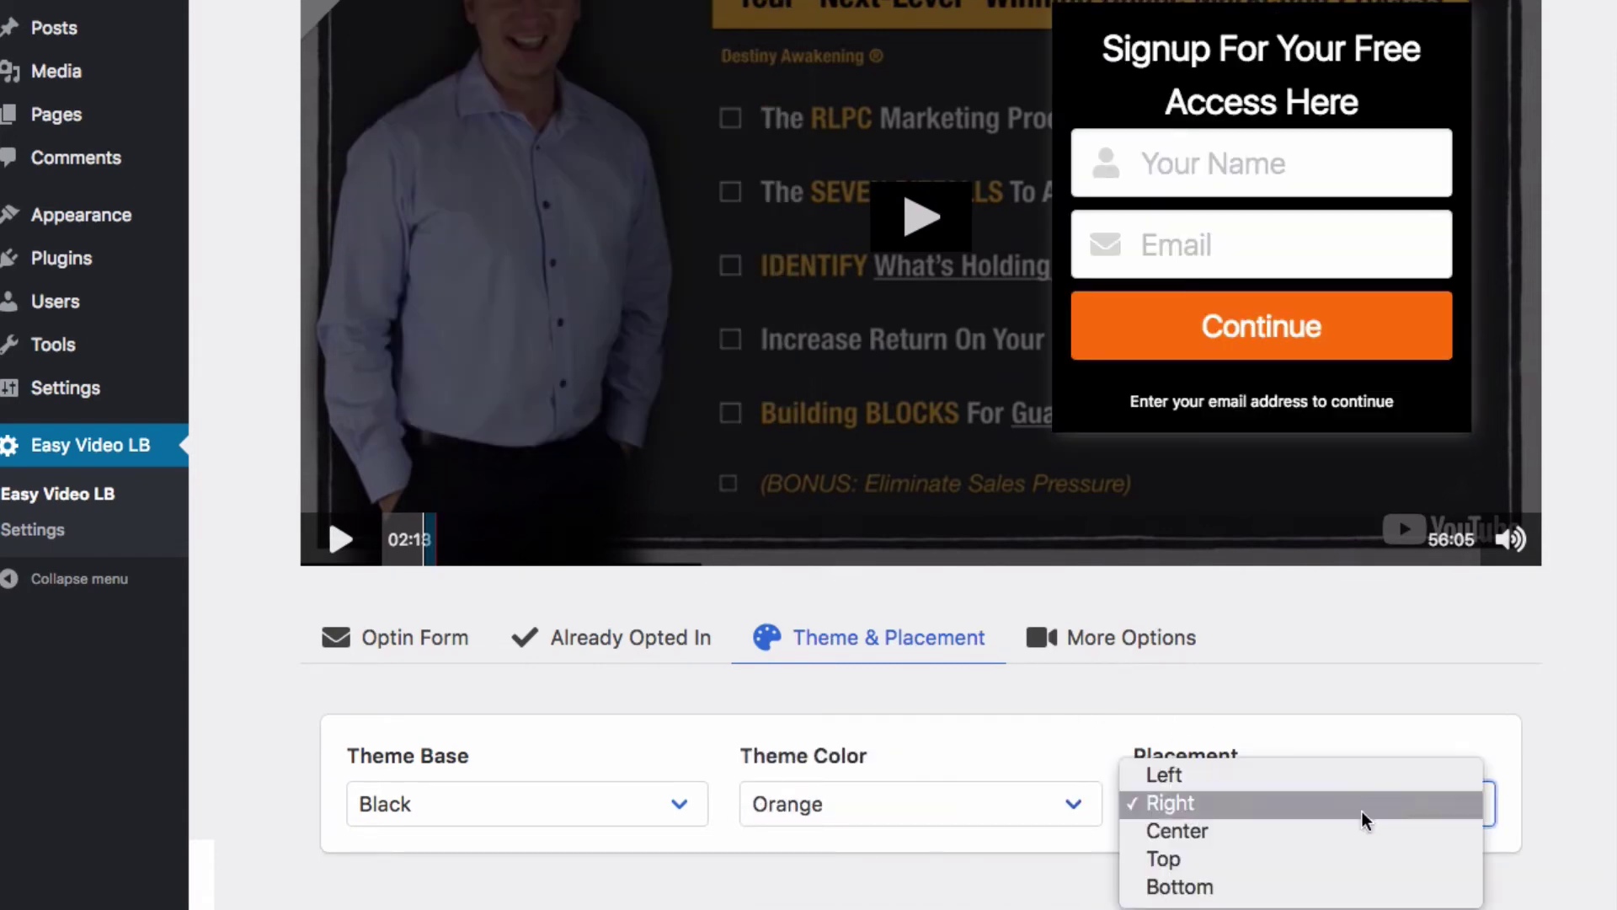
click(1374, 832)
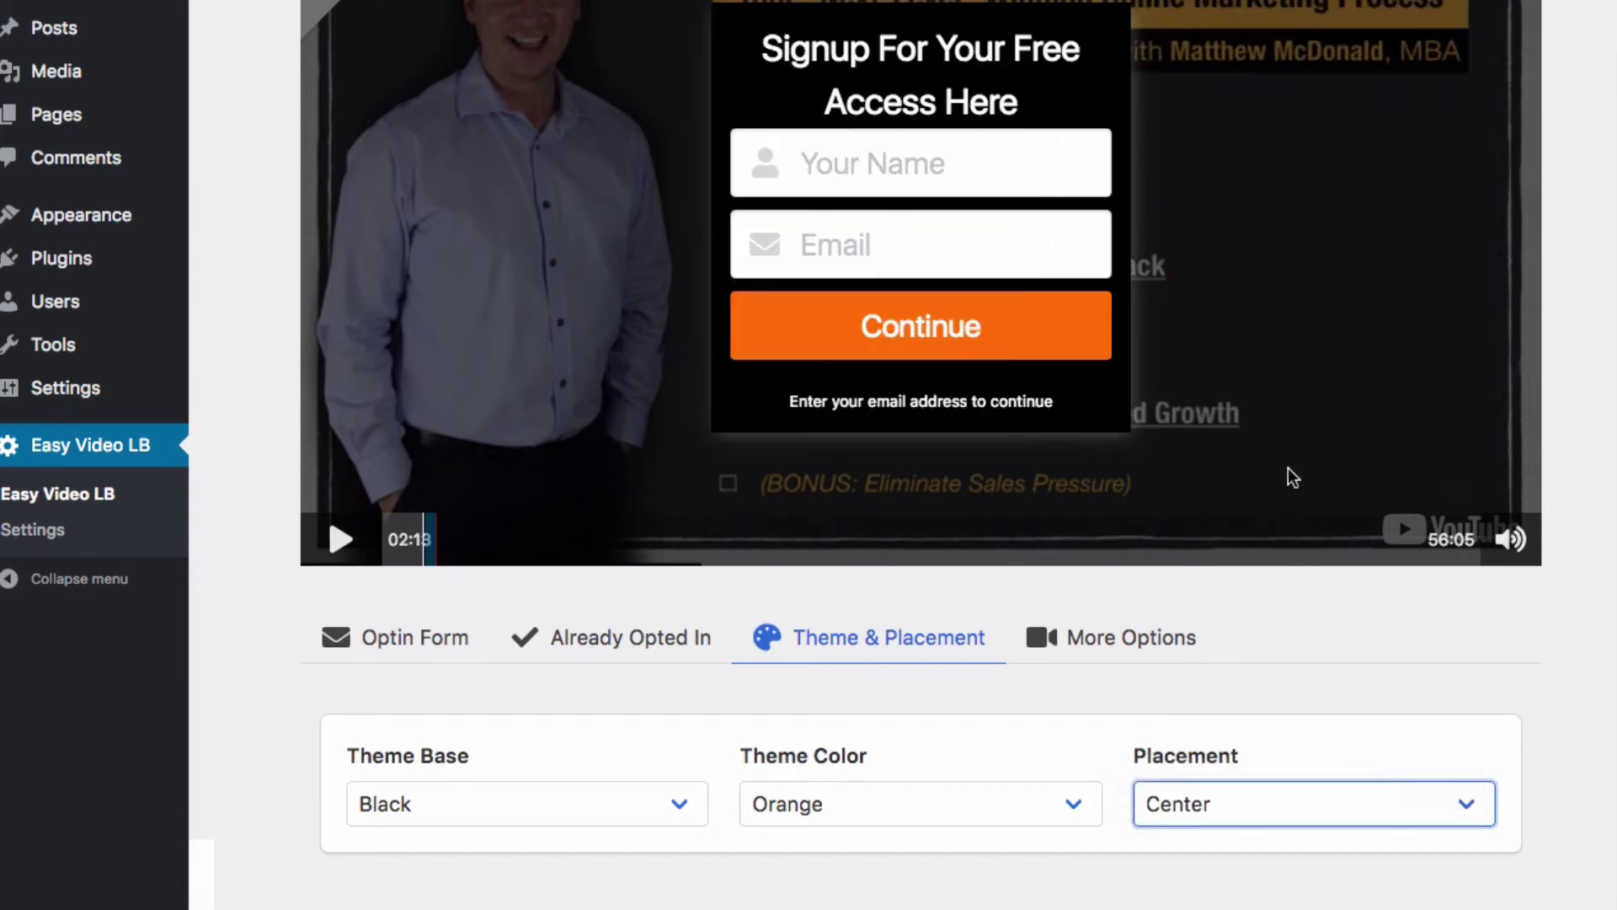
click(1302, 824)
click(1303, 832)
click(1300, 823)
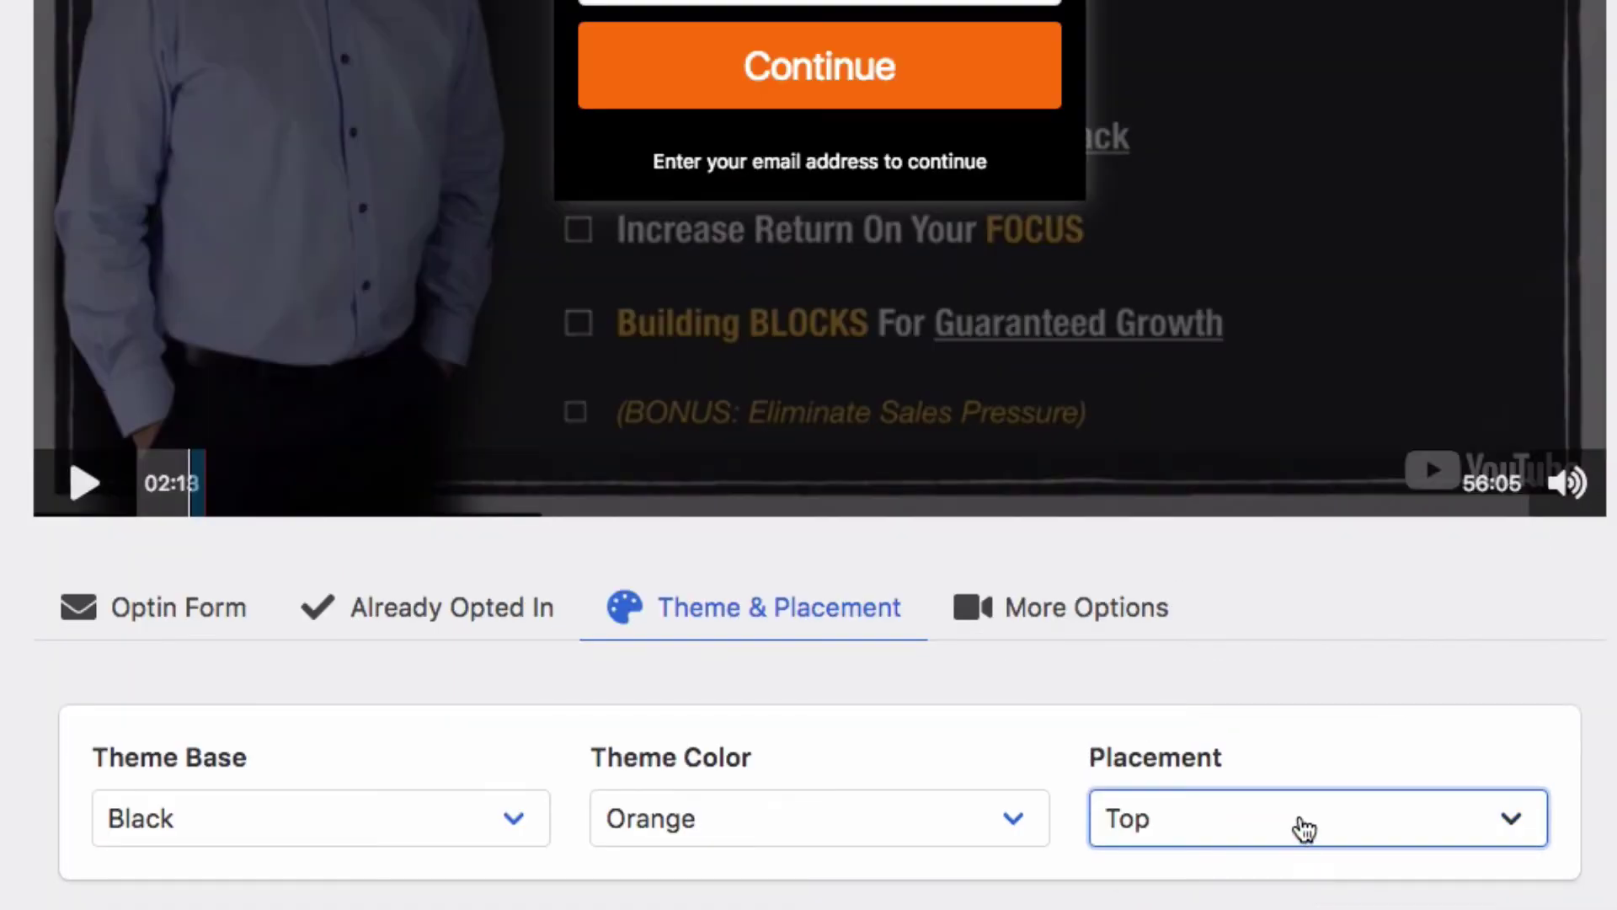
click(1291, 744)
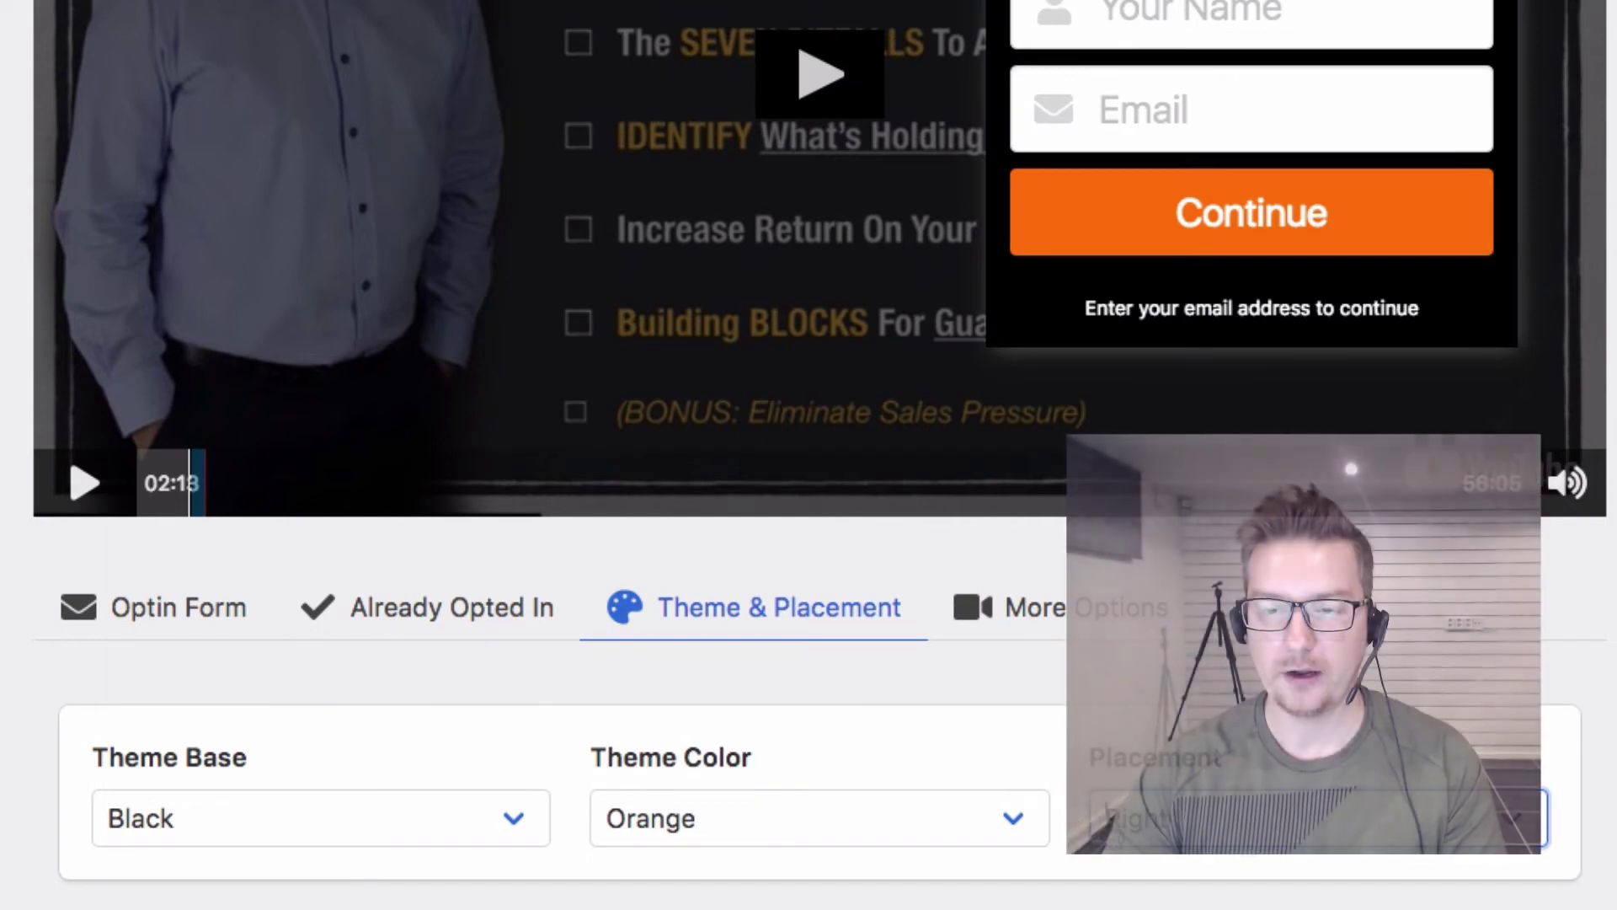
click(1300, 821)
click(1281, 862)
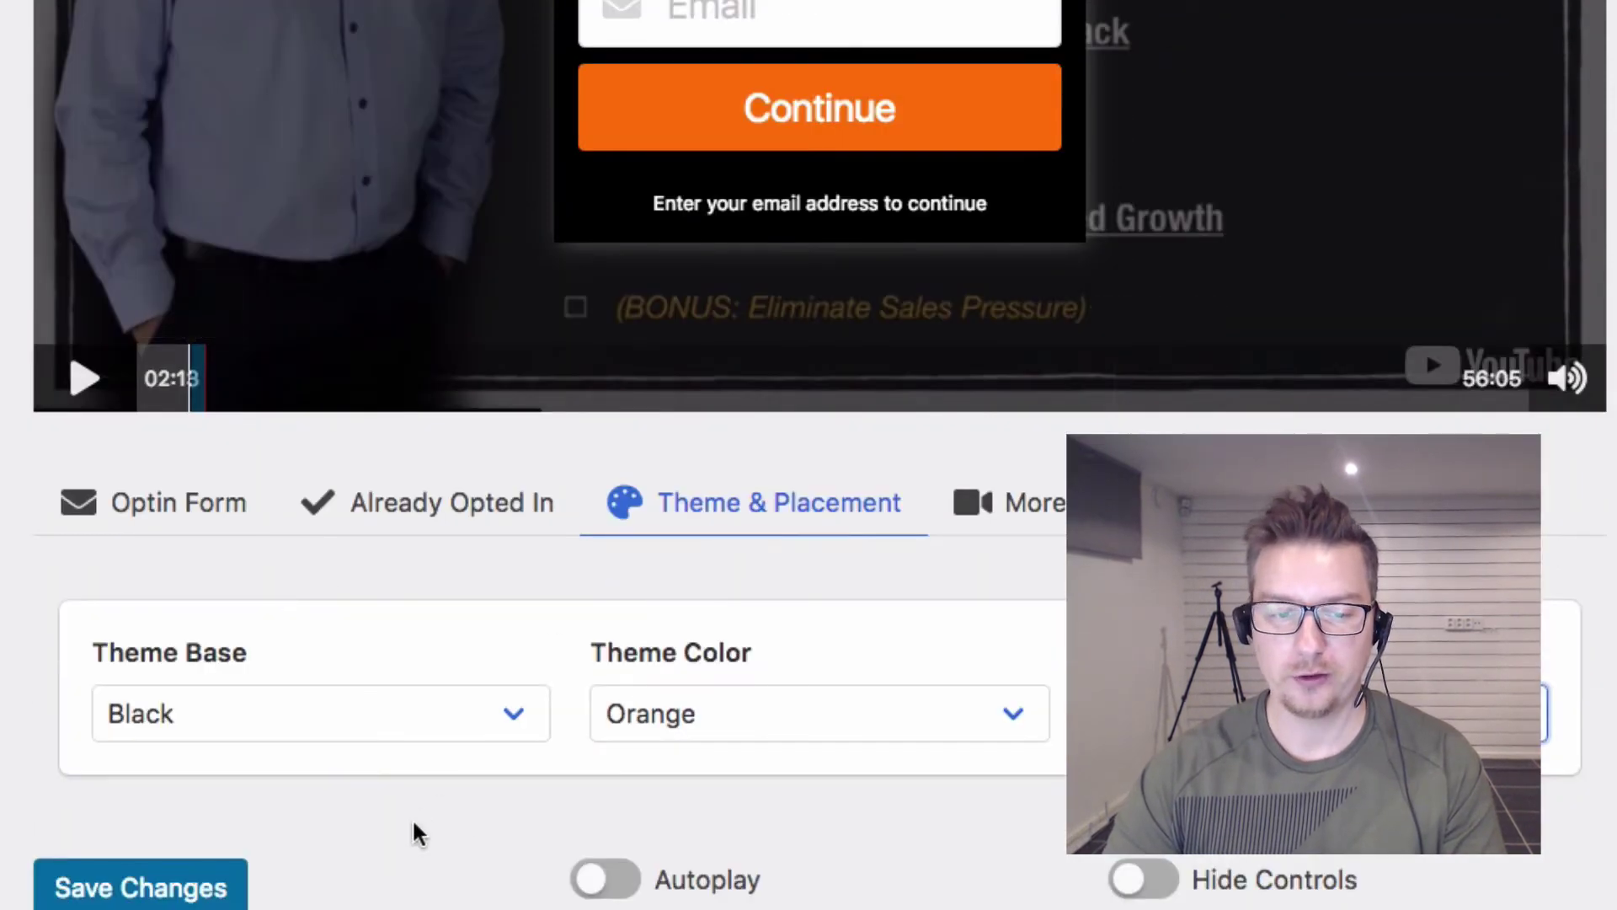
click(231, 886)
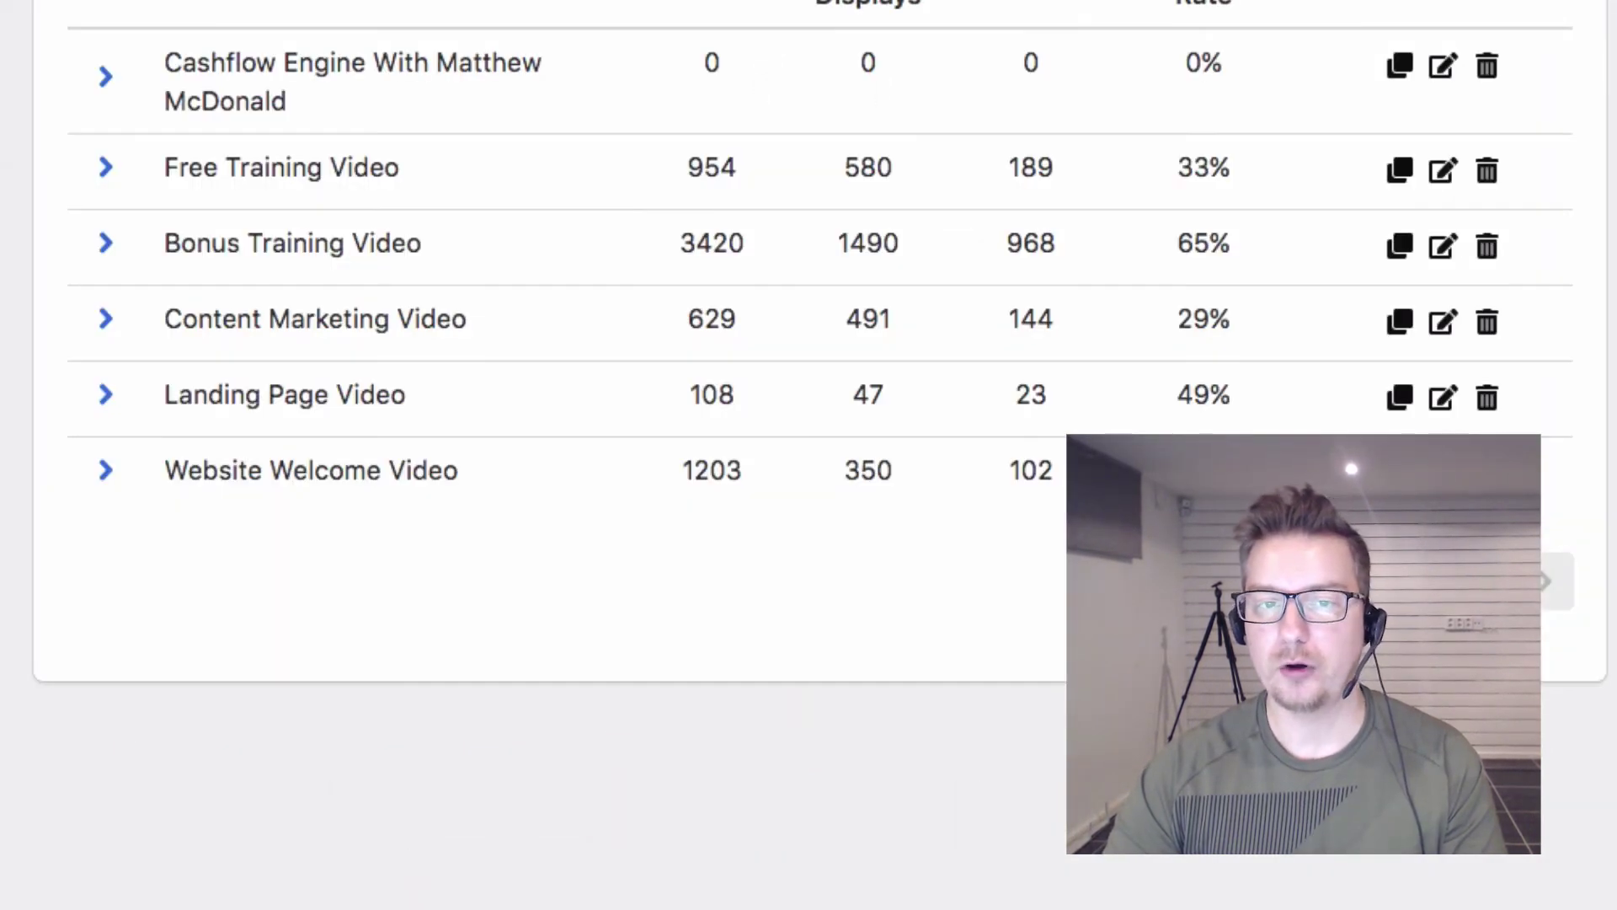
click(106, 79)
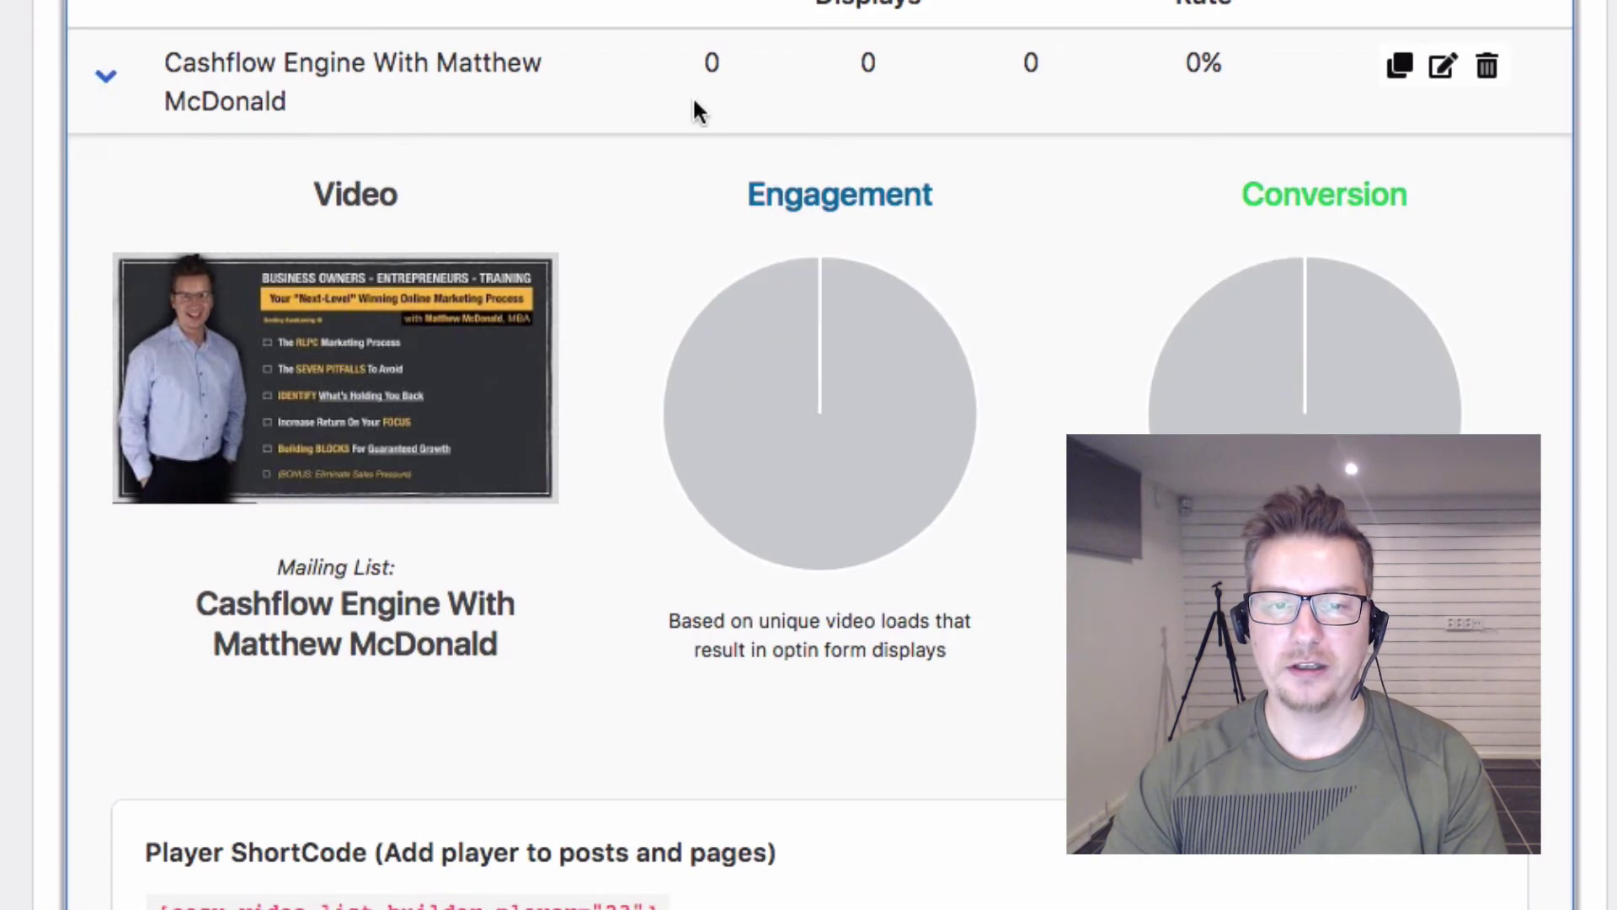
scroll(620, 144, down, 3)
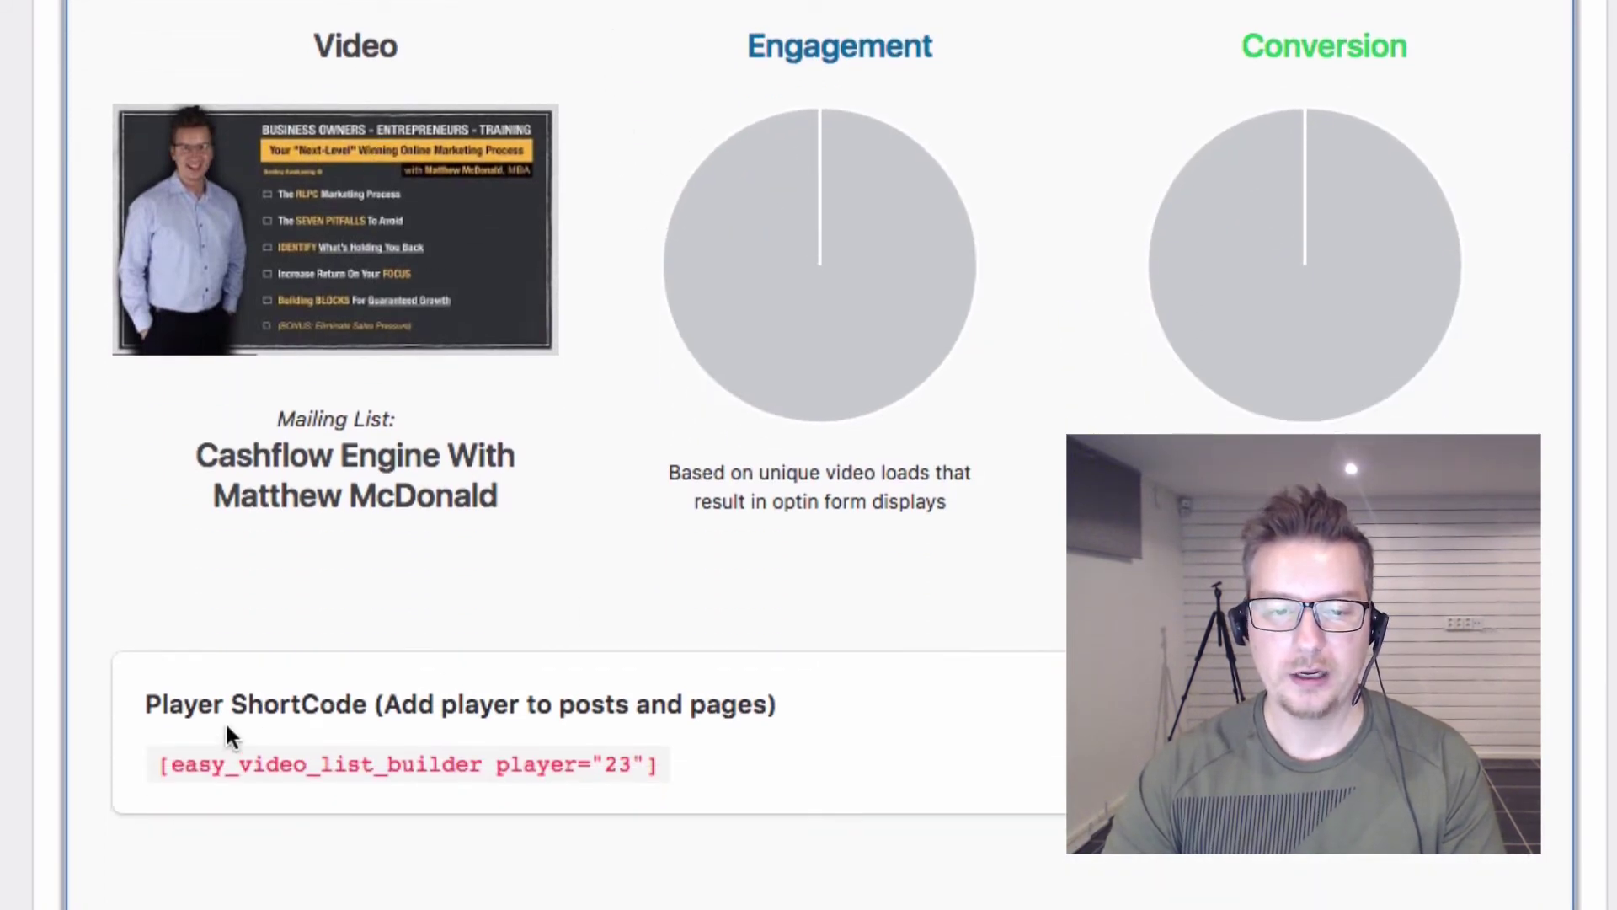
drag(126, 701, 327, 710)
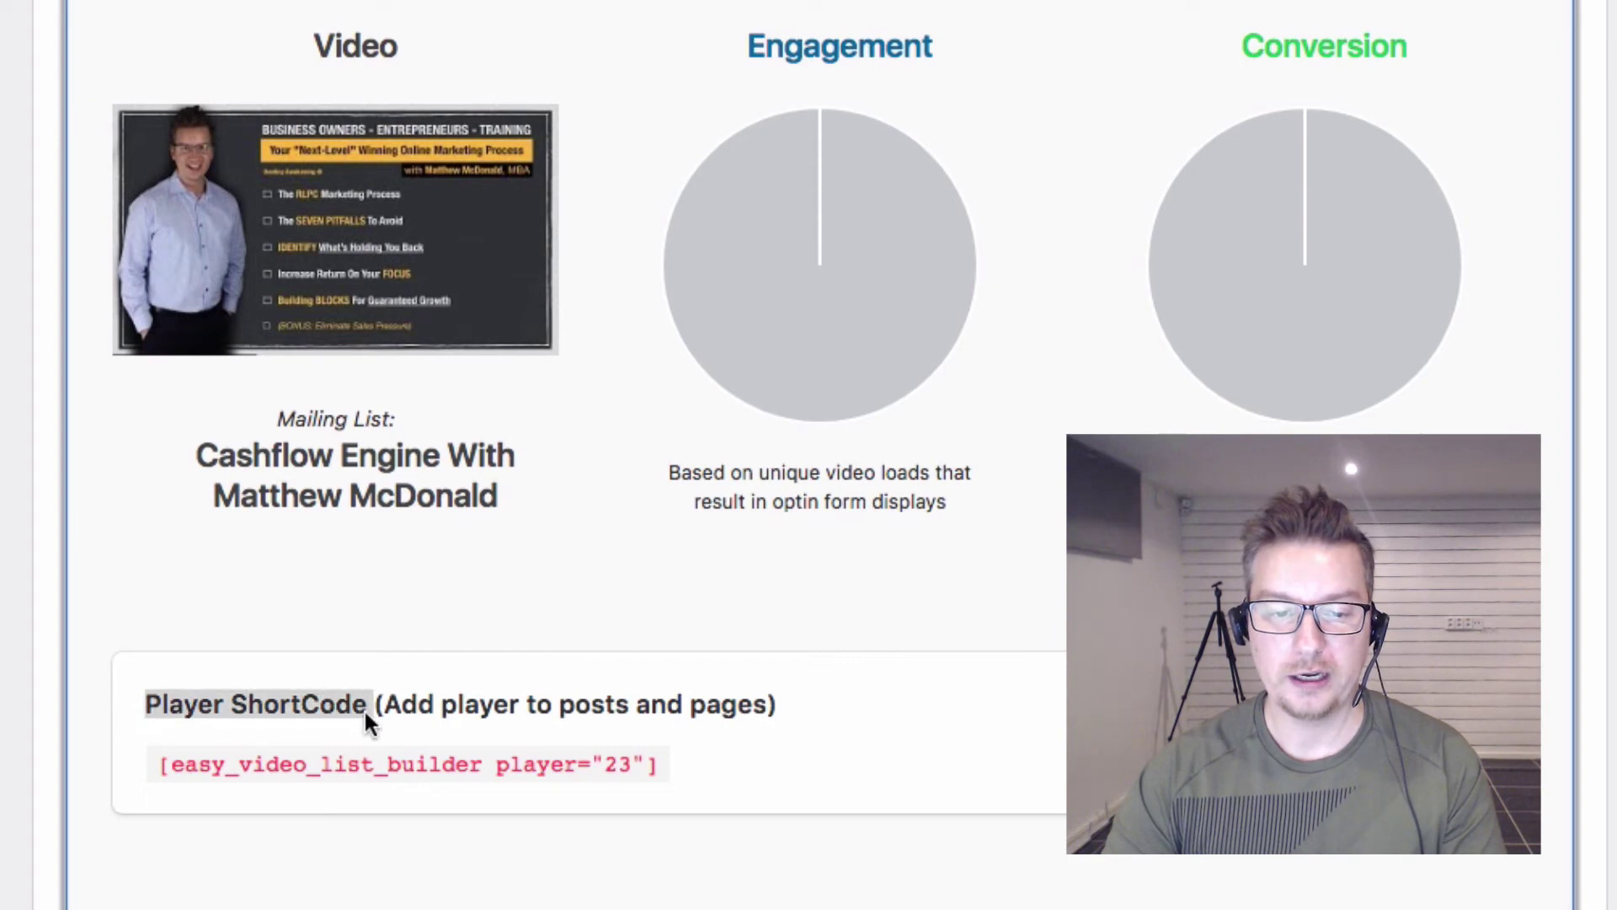
double_click(298, 767)
drag(658, 765, 163, 761)
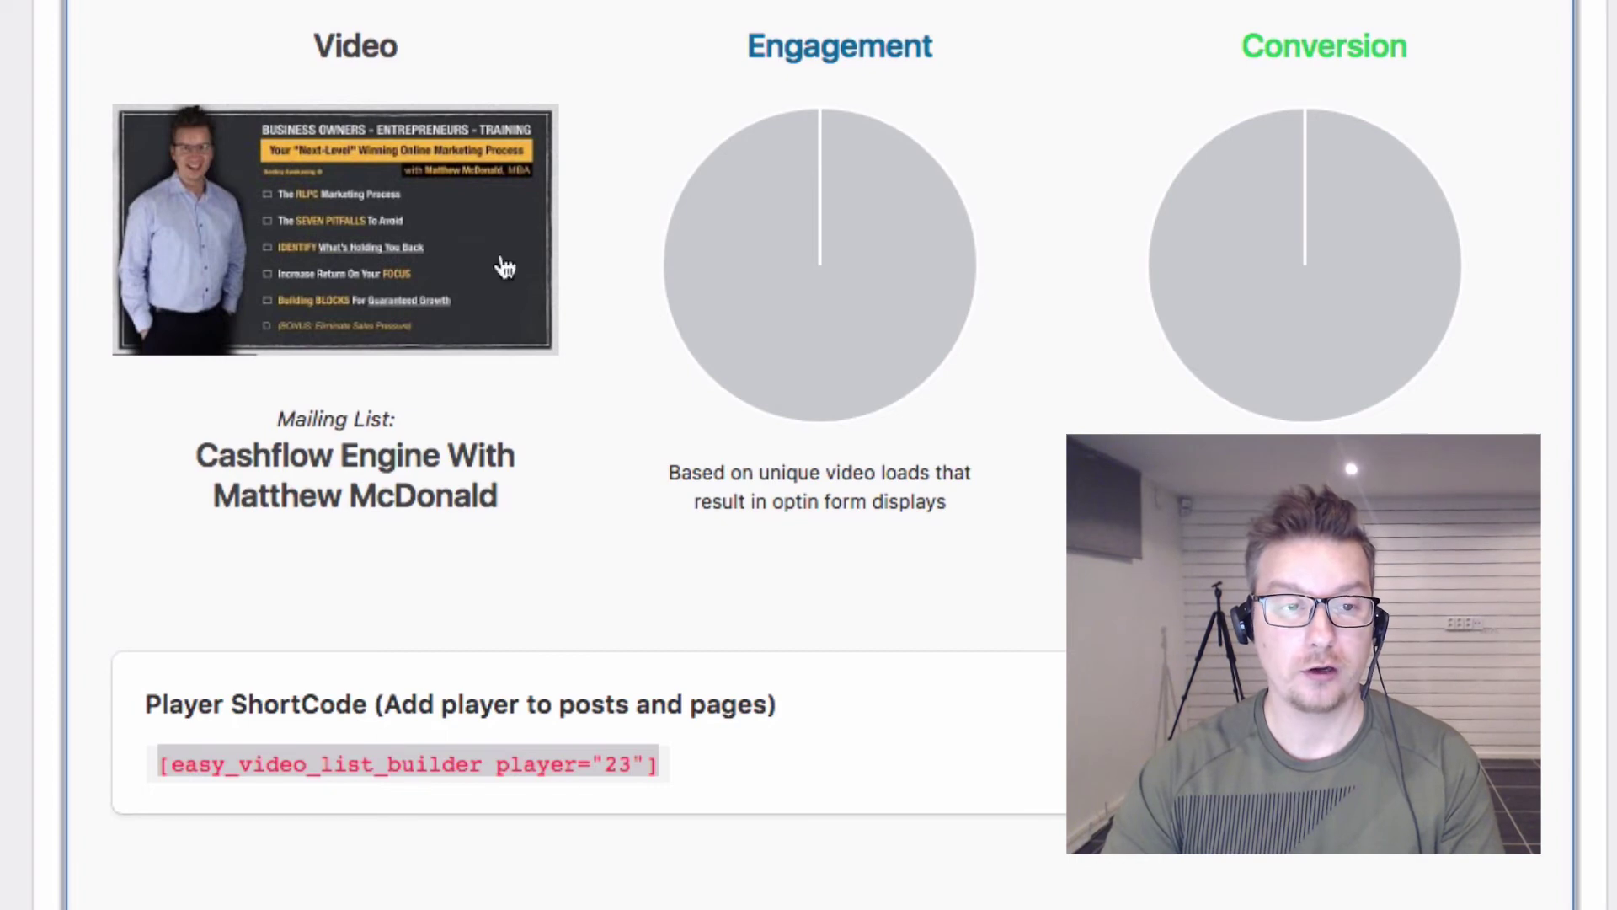
mouse_move(804, 250)
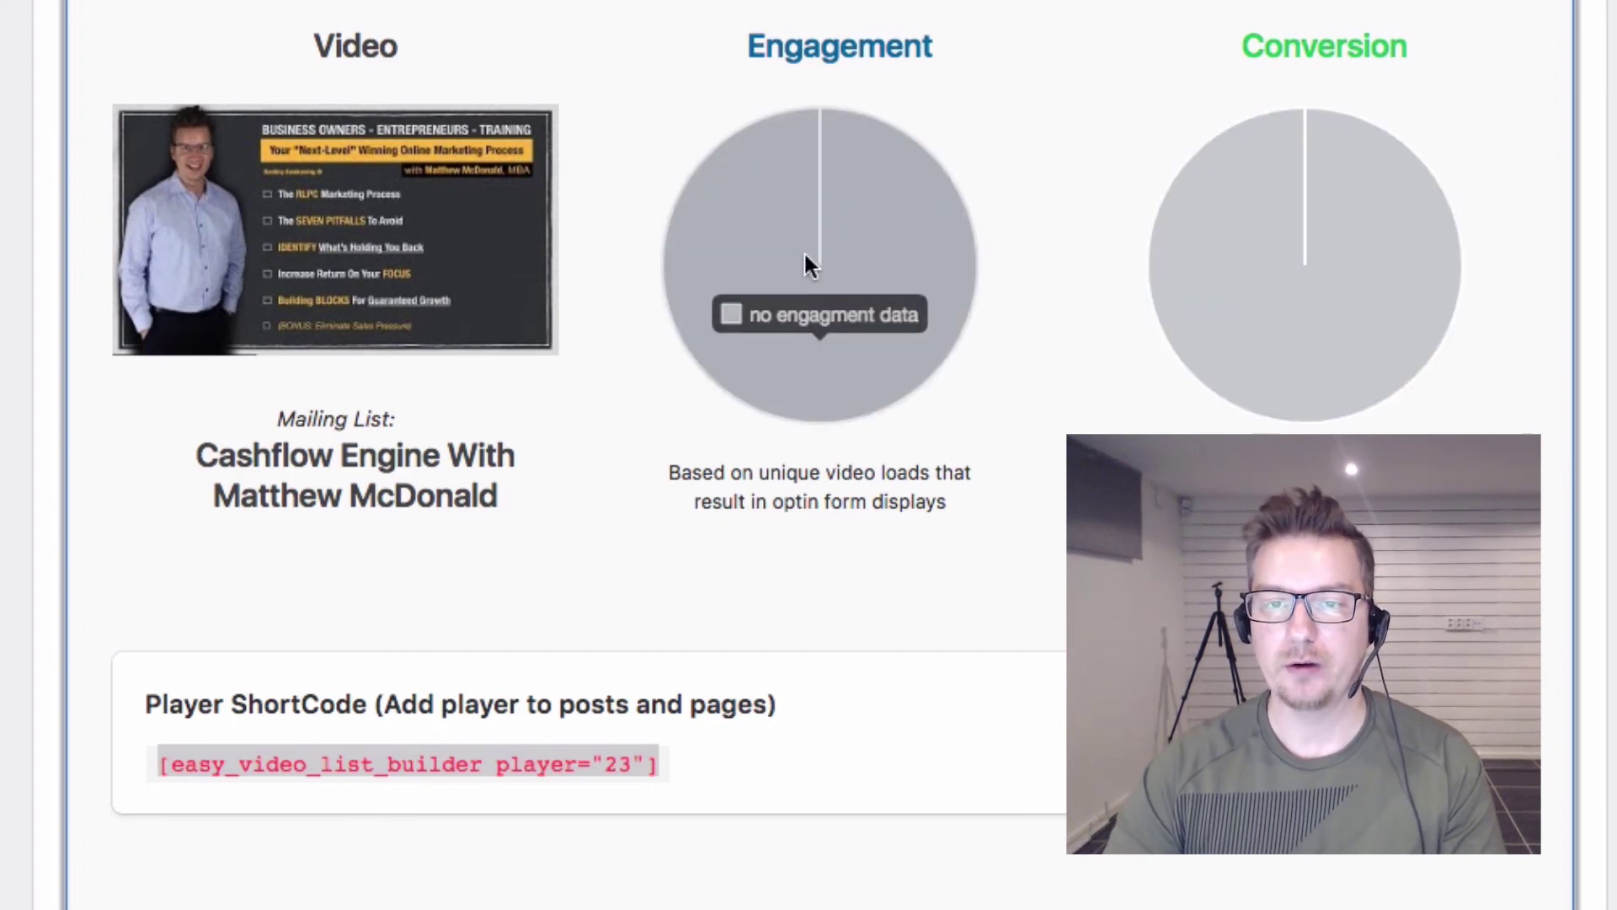
mouse_move(1389, 244)
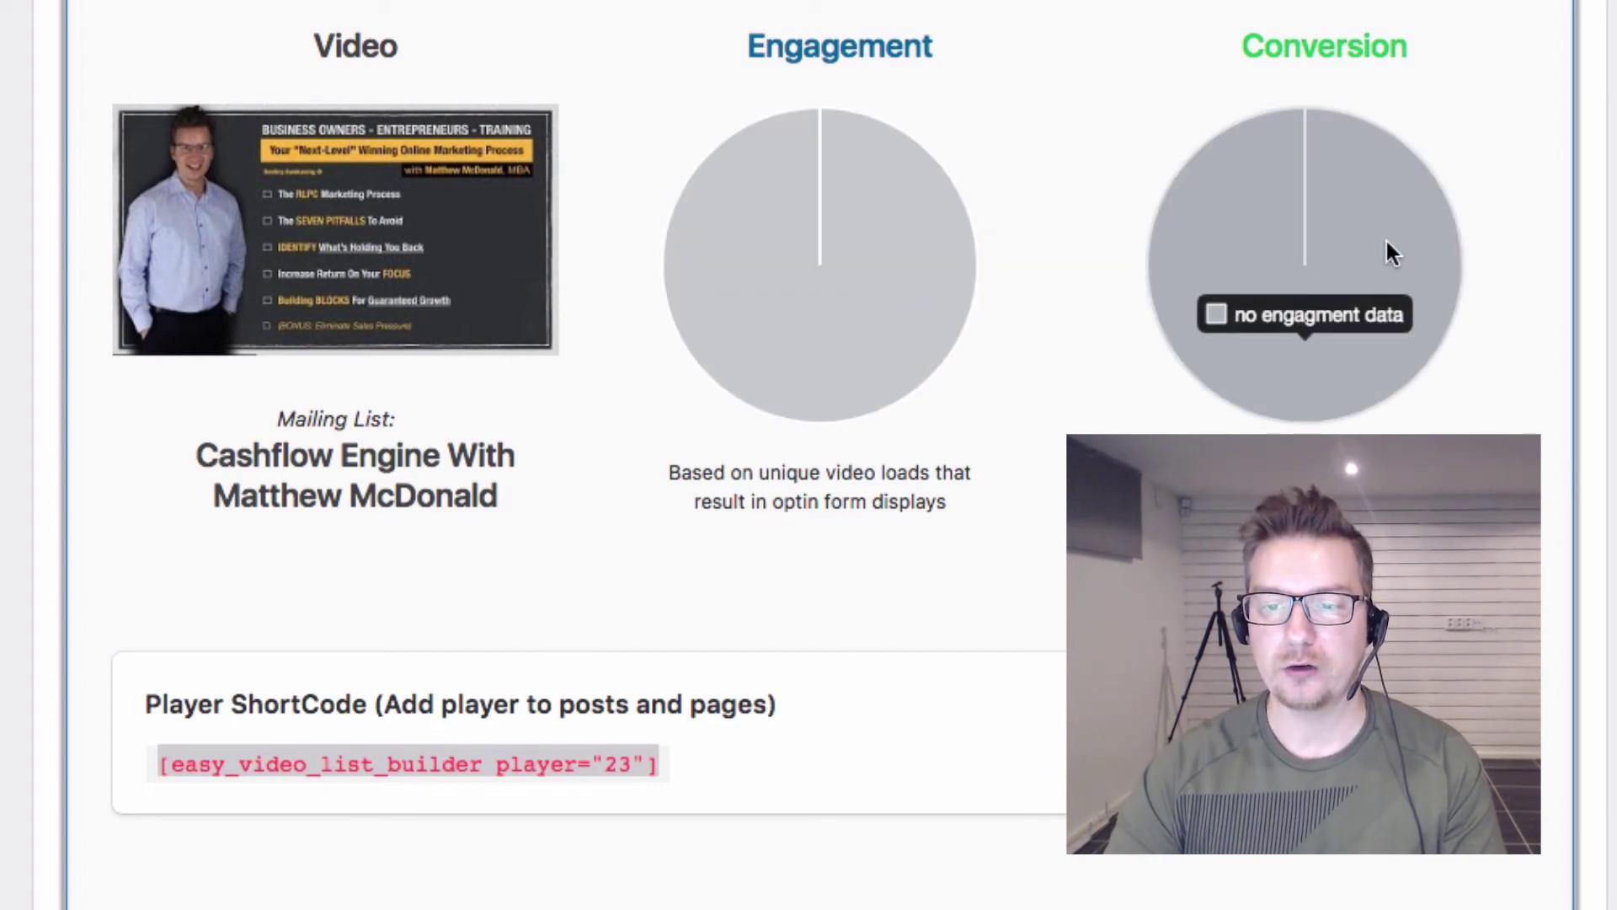
scroll(969, 396, down, 6)
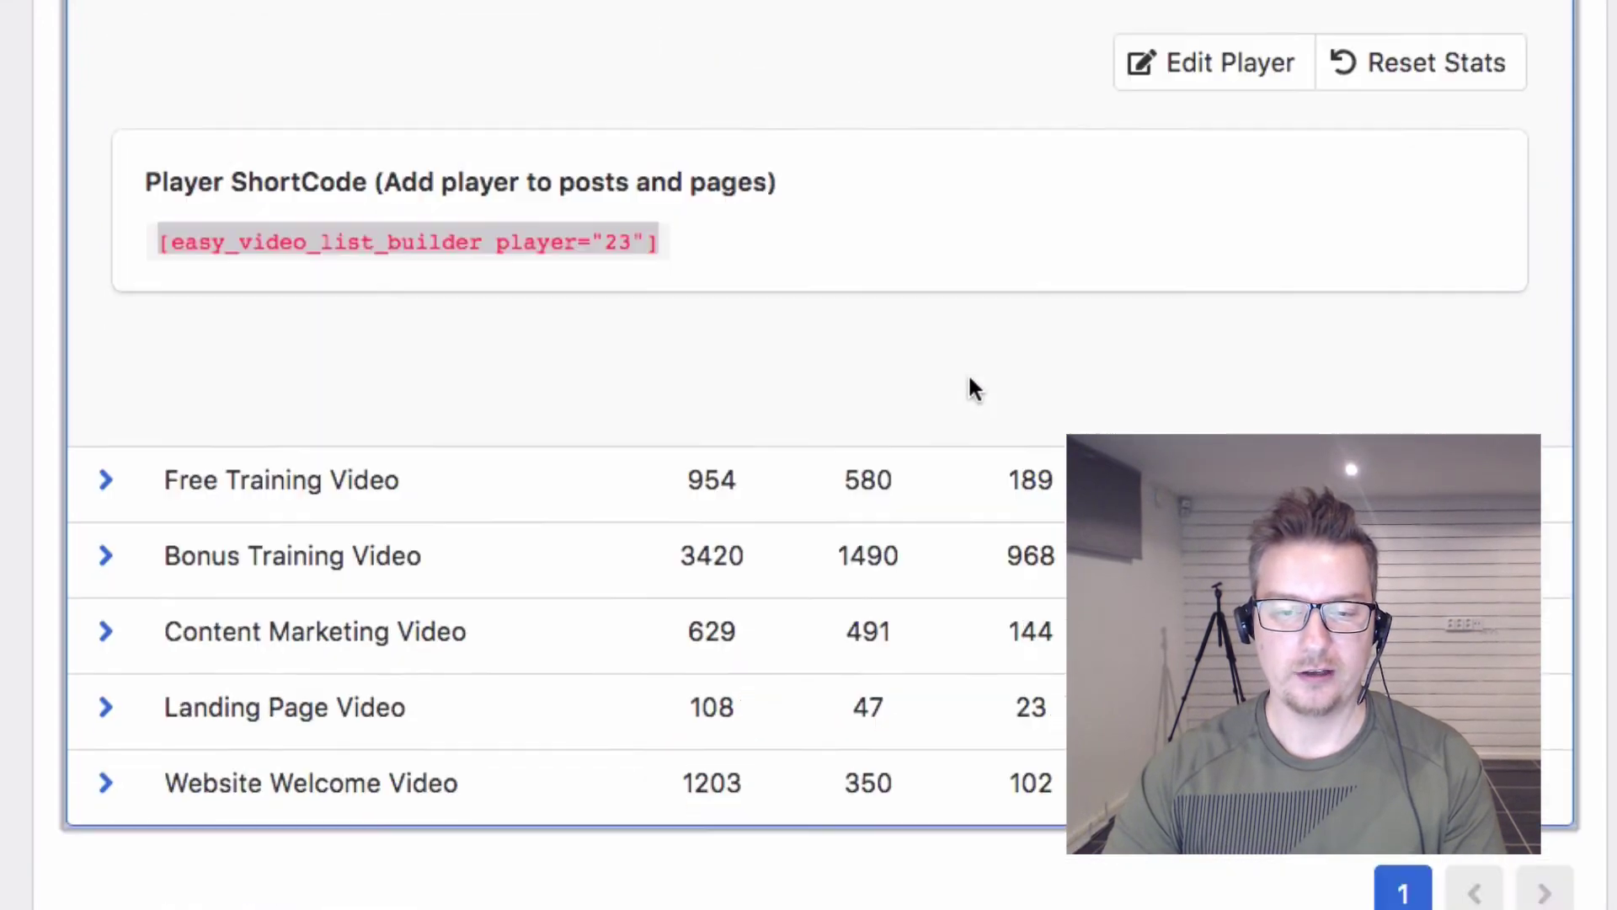
scroll(968, 387, down, 2)
click(100, 360)
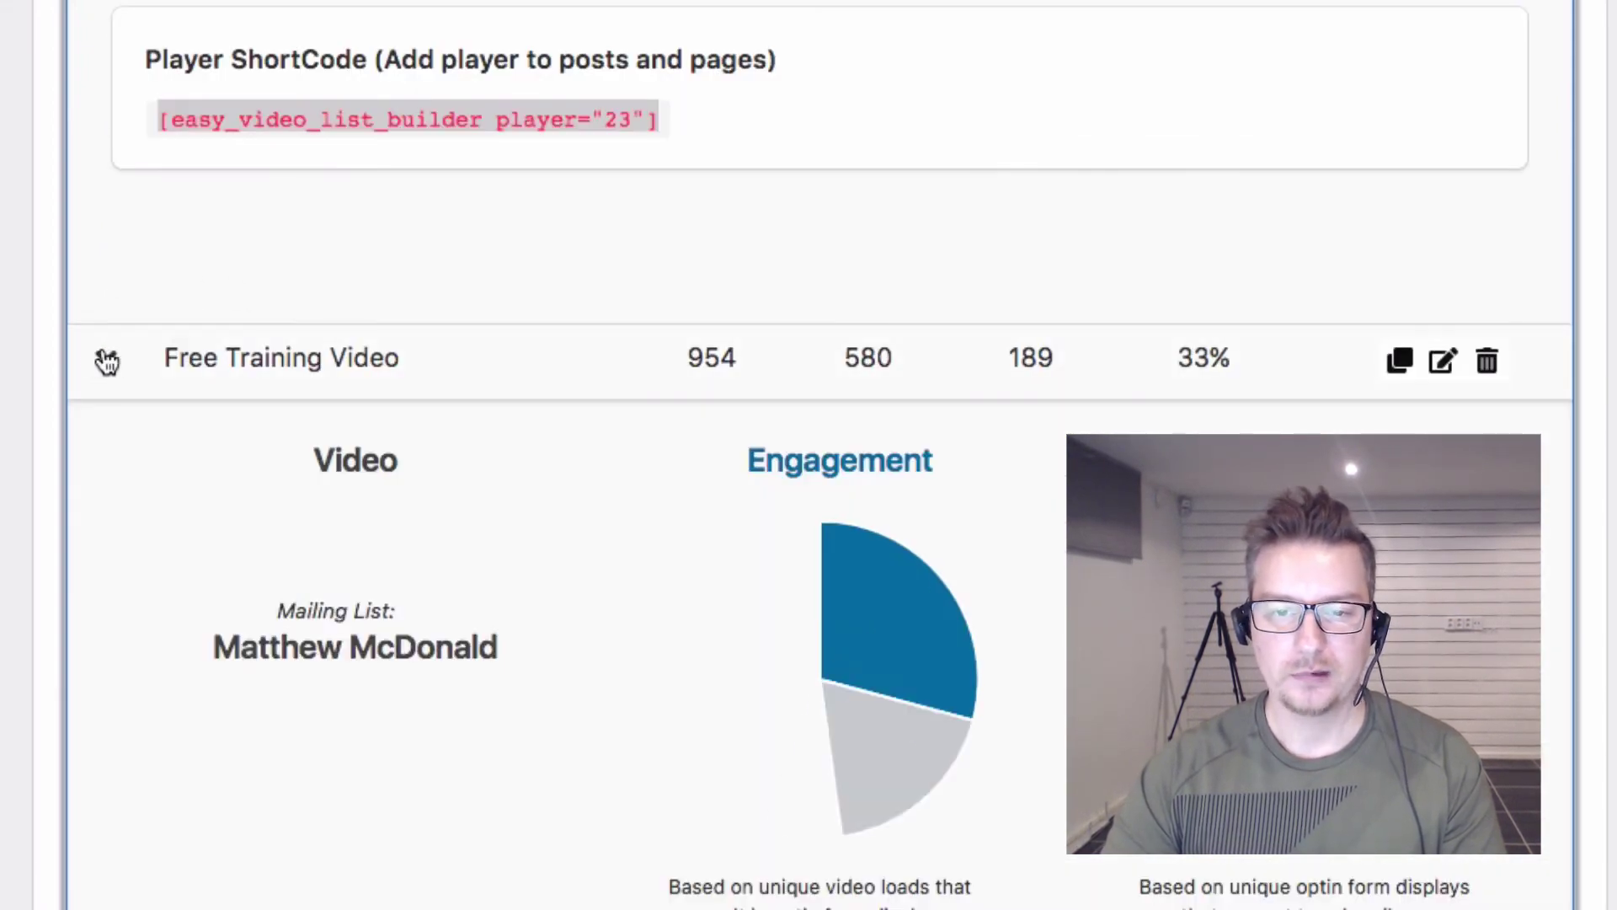
scroll(248, 388, down, 5)
mouse_move(894, 218)
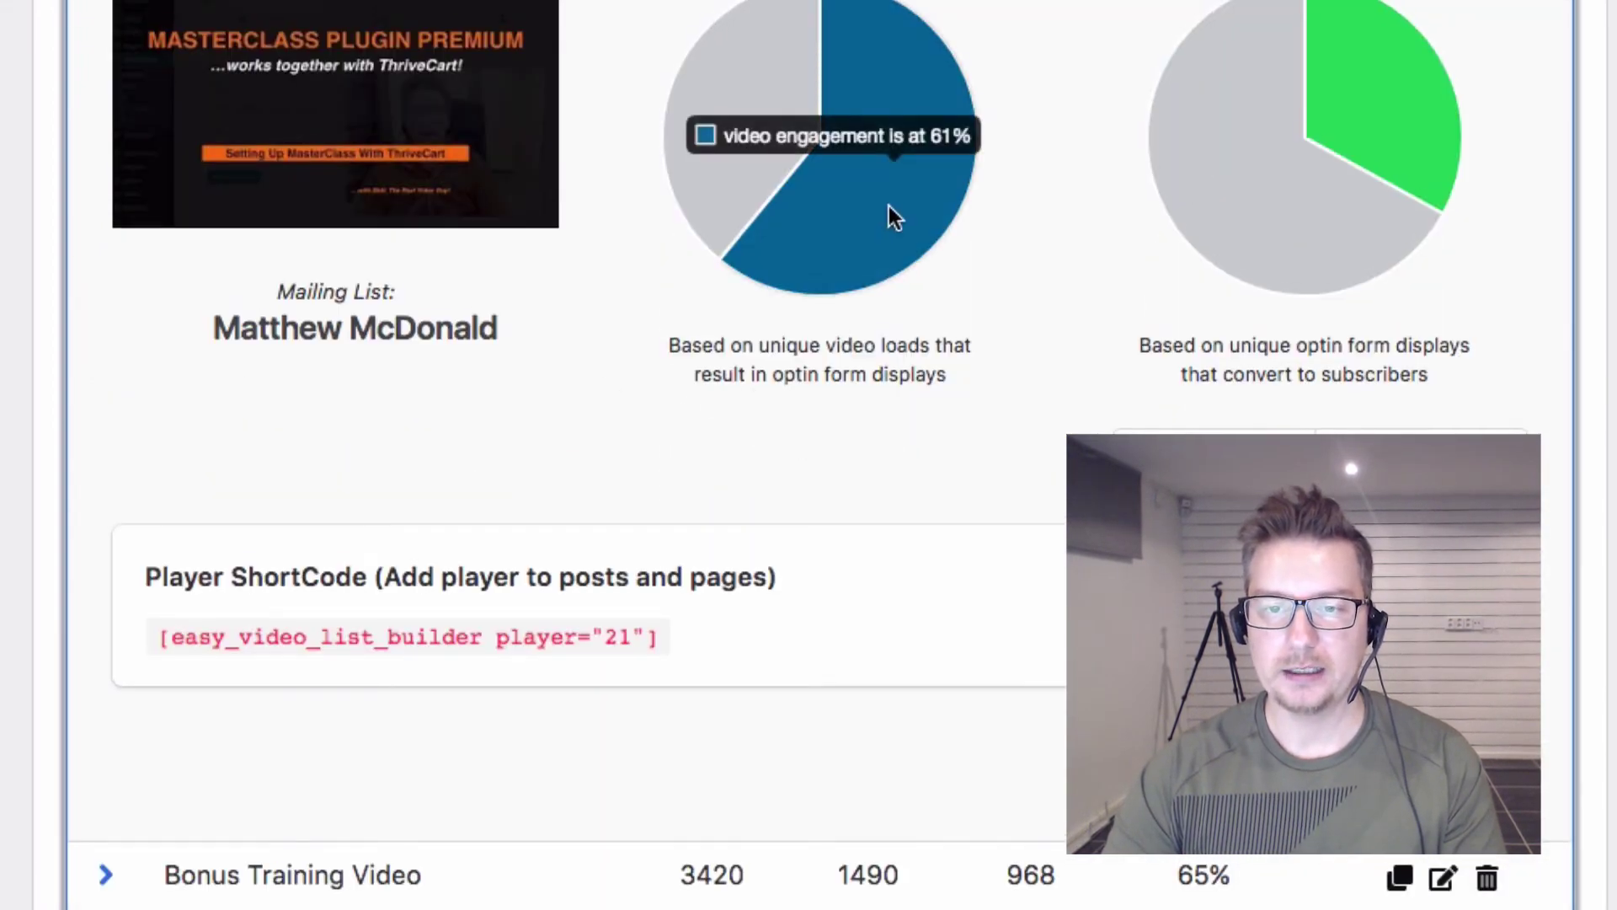
scroll(882, 237, up, 2)
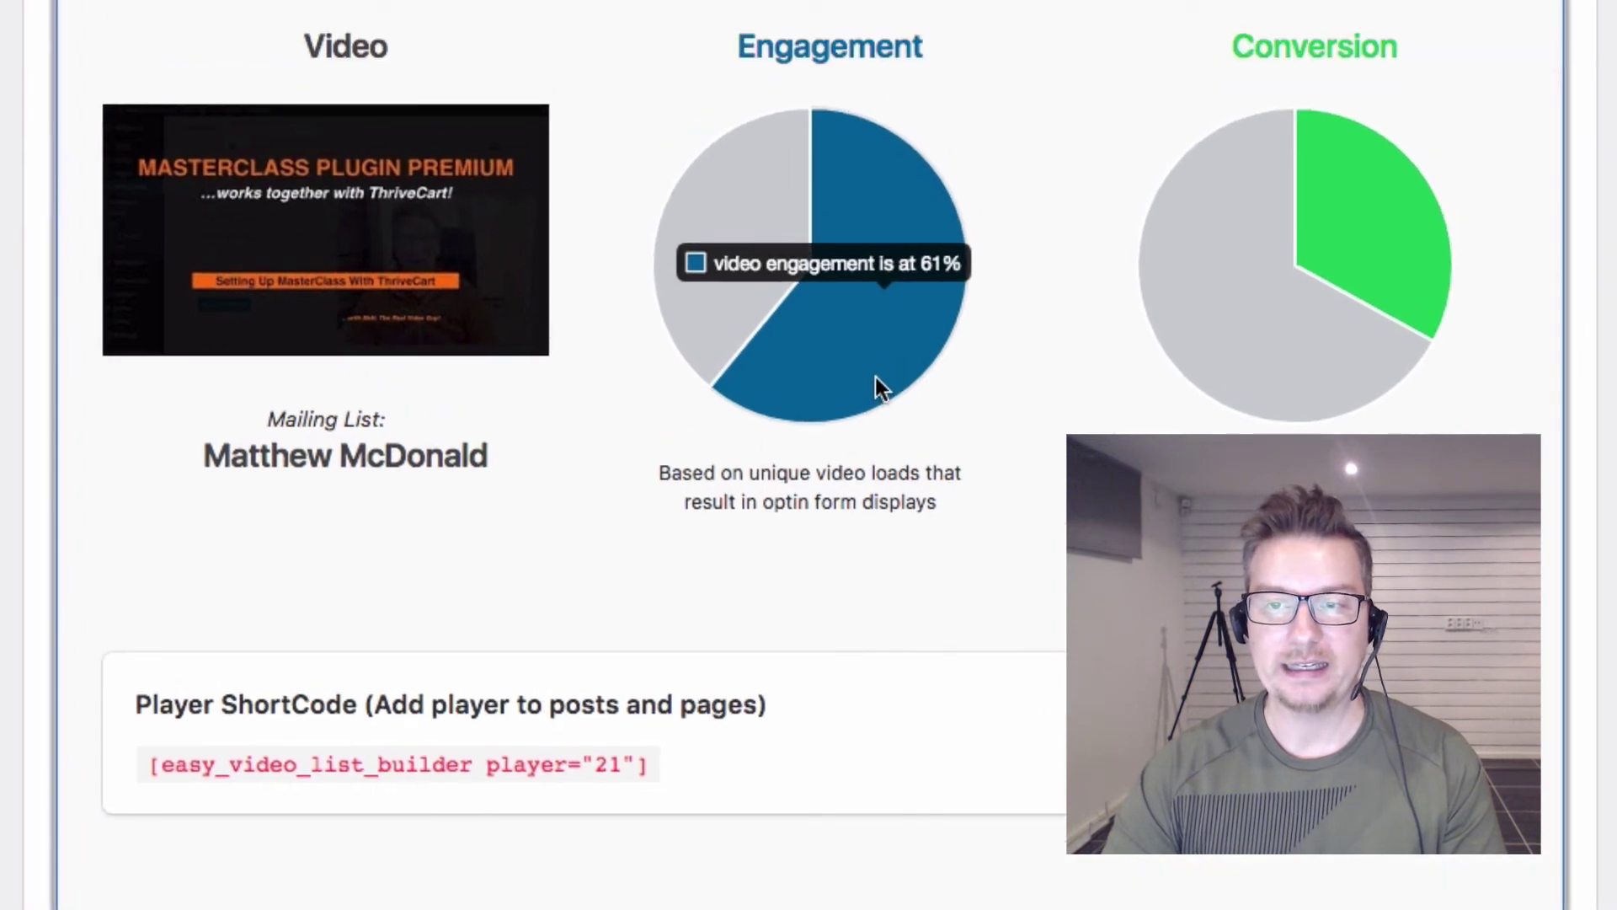
mouse_move(1362, 265)
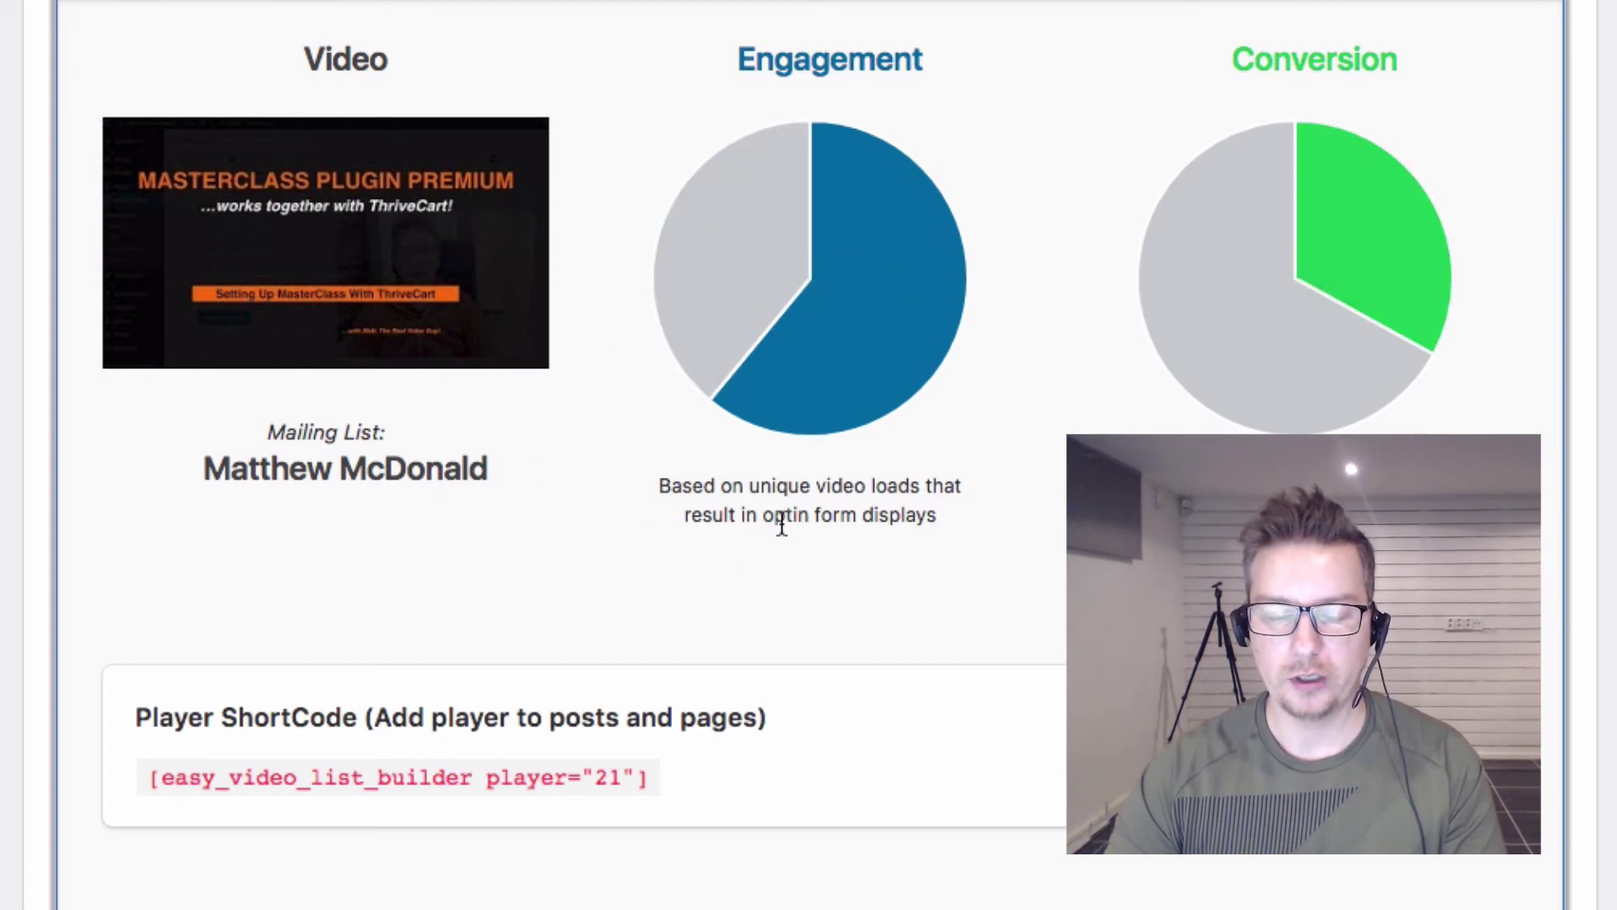
scroll(344, 495, up, 5)
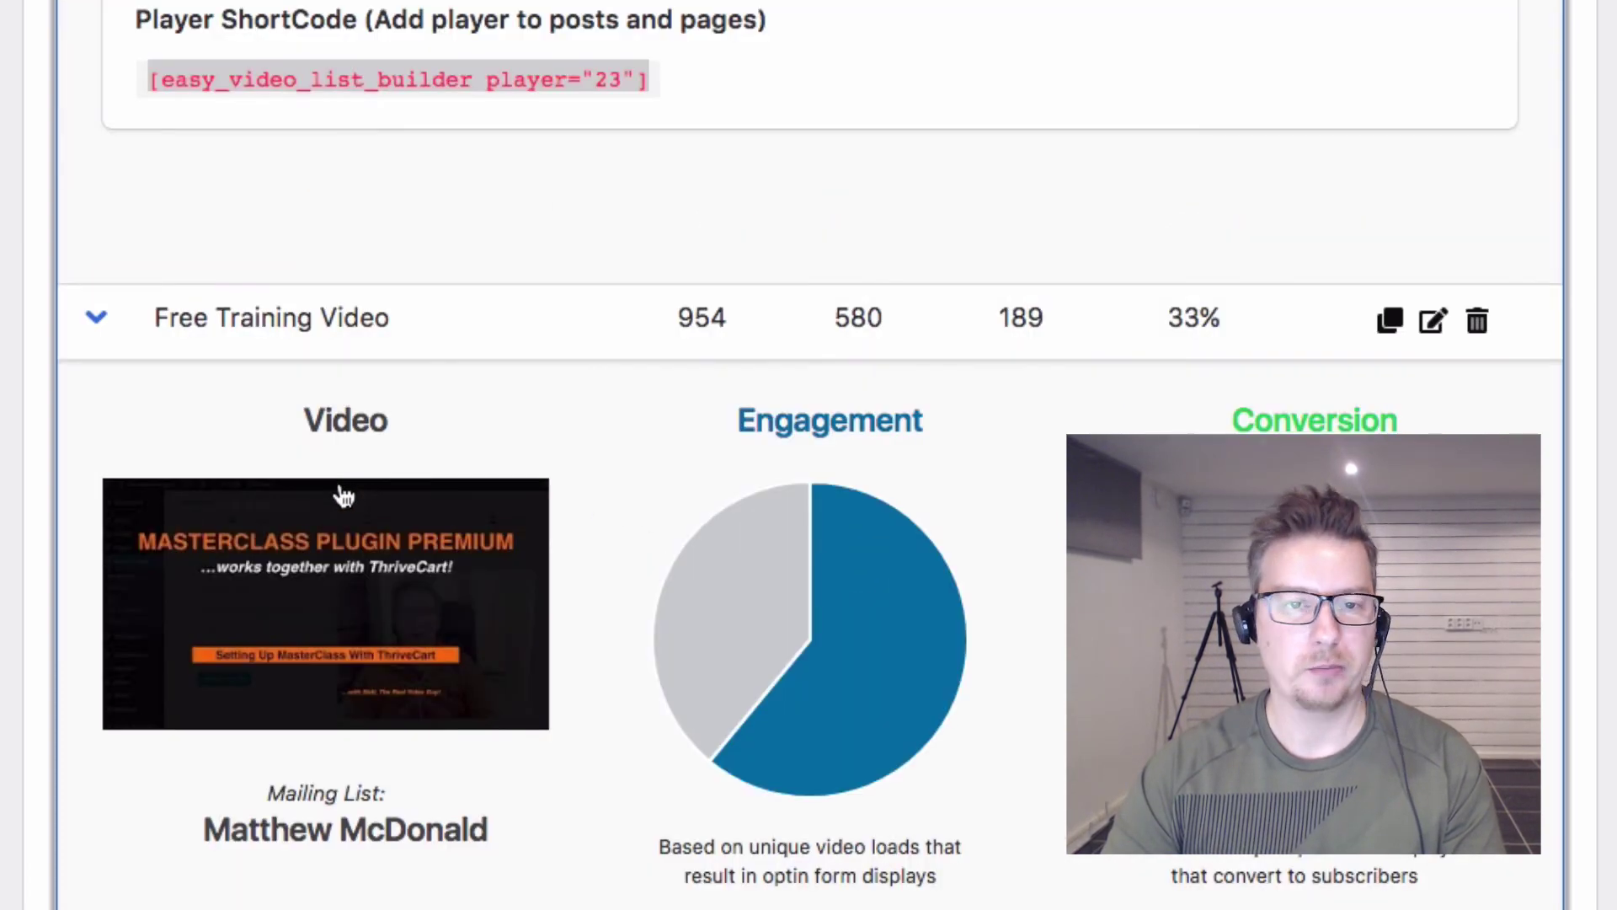
click(99, 324)
scroll(744, 469, up, 7)
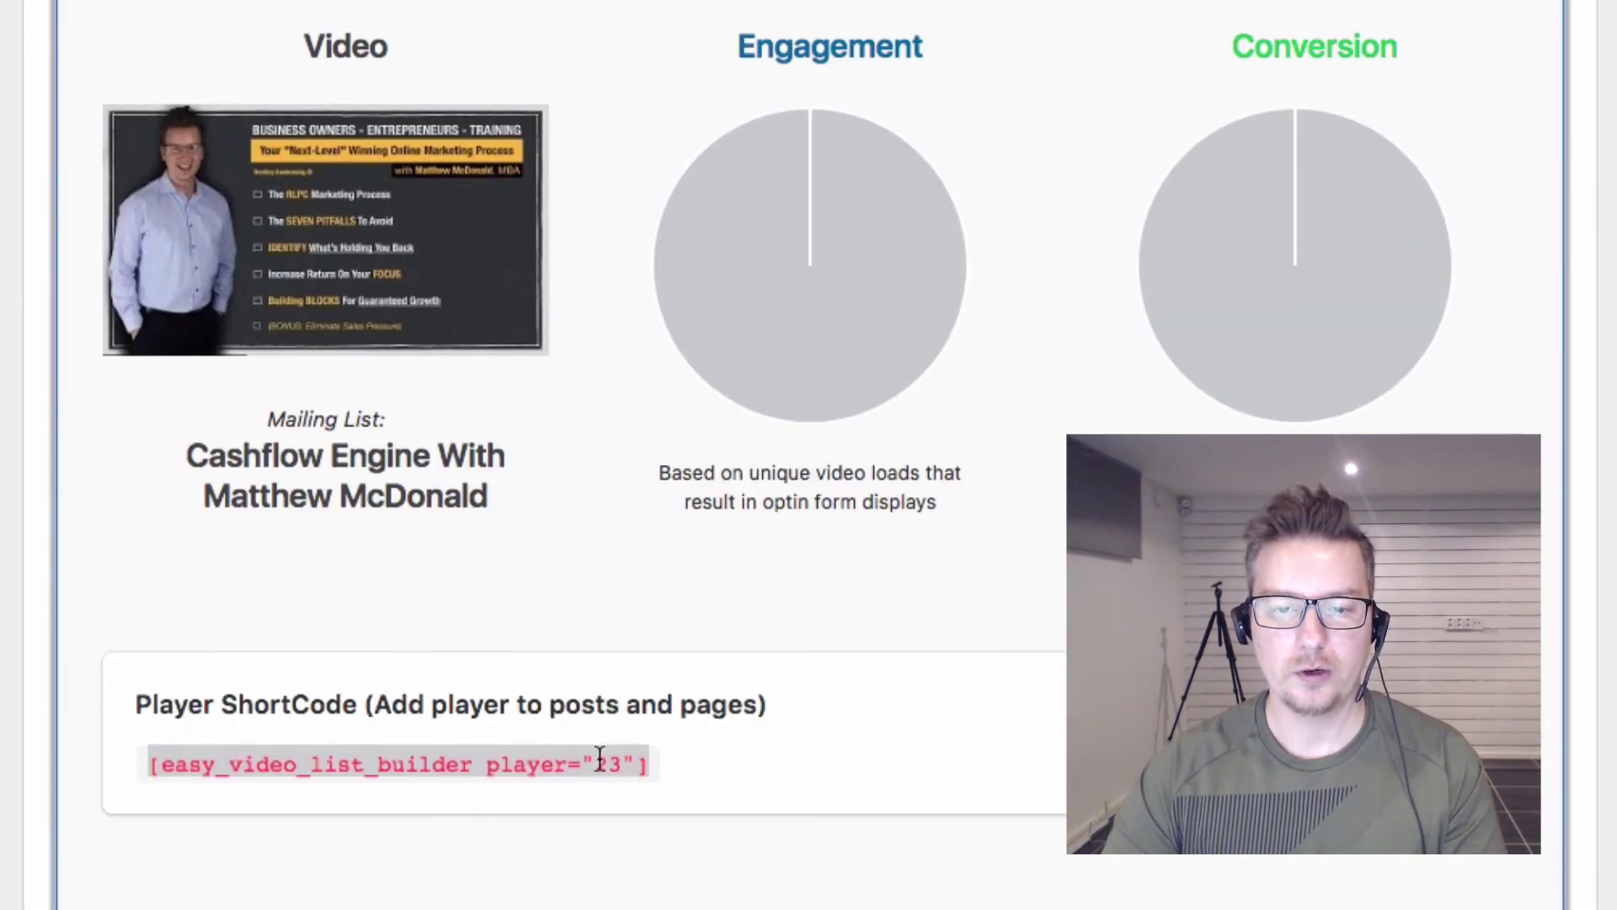
Step: Paste the [easy_video_list_builder player="23"] shortcode into the Video Marketing Training post and view the live page
right_click(585, 761)
click(663, 830)
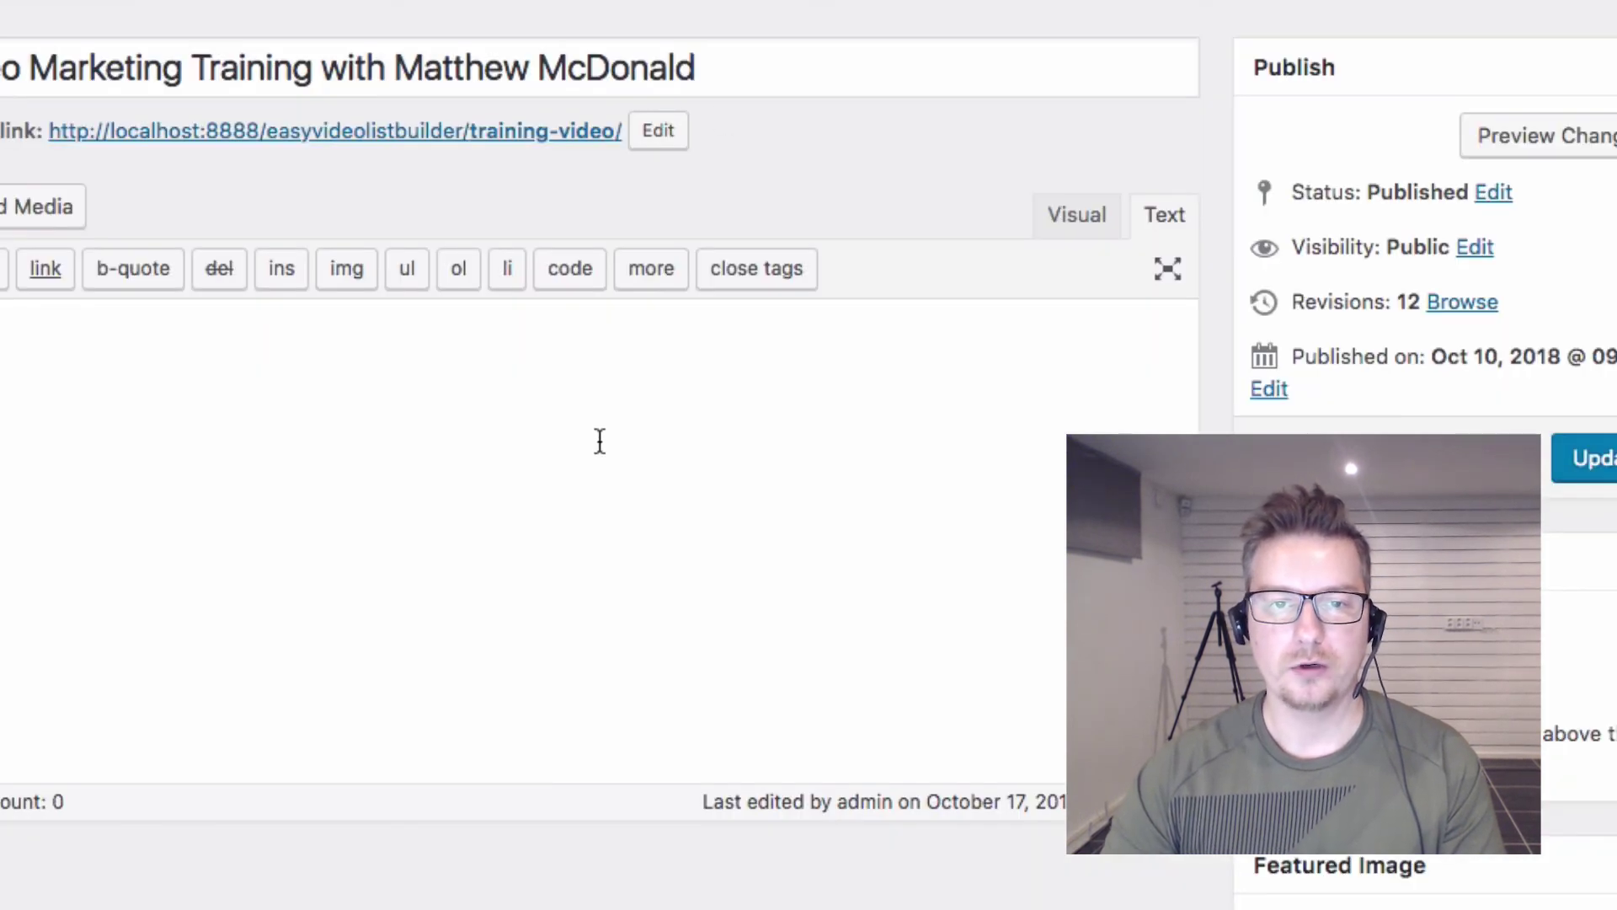
key(super+v)
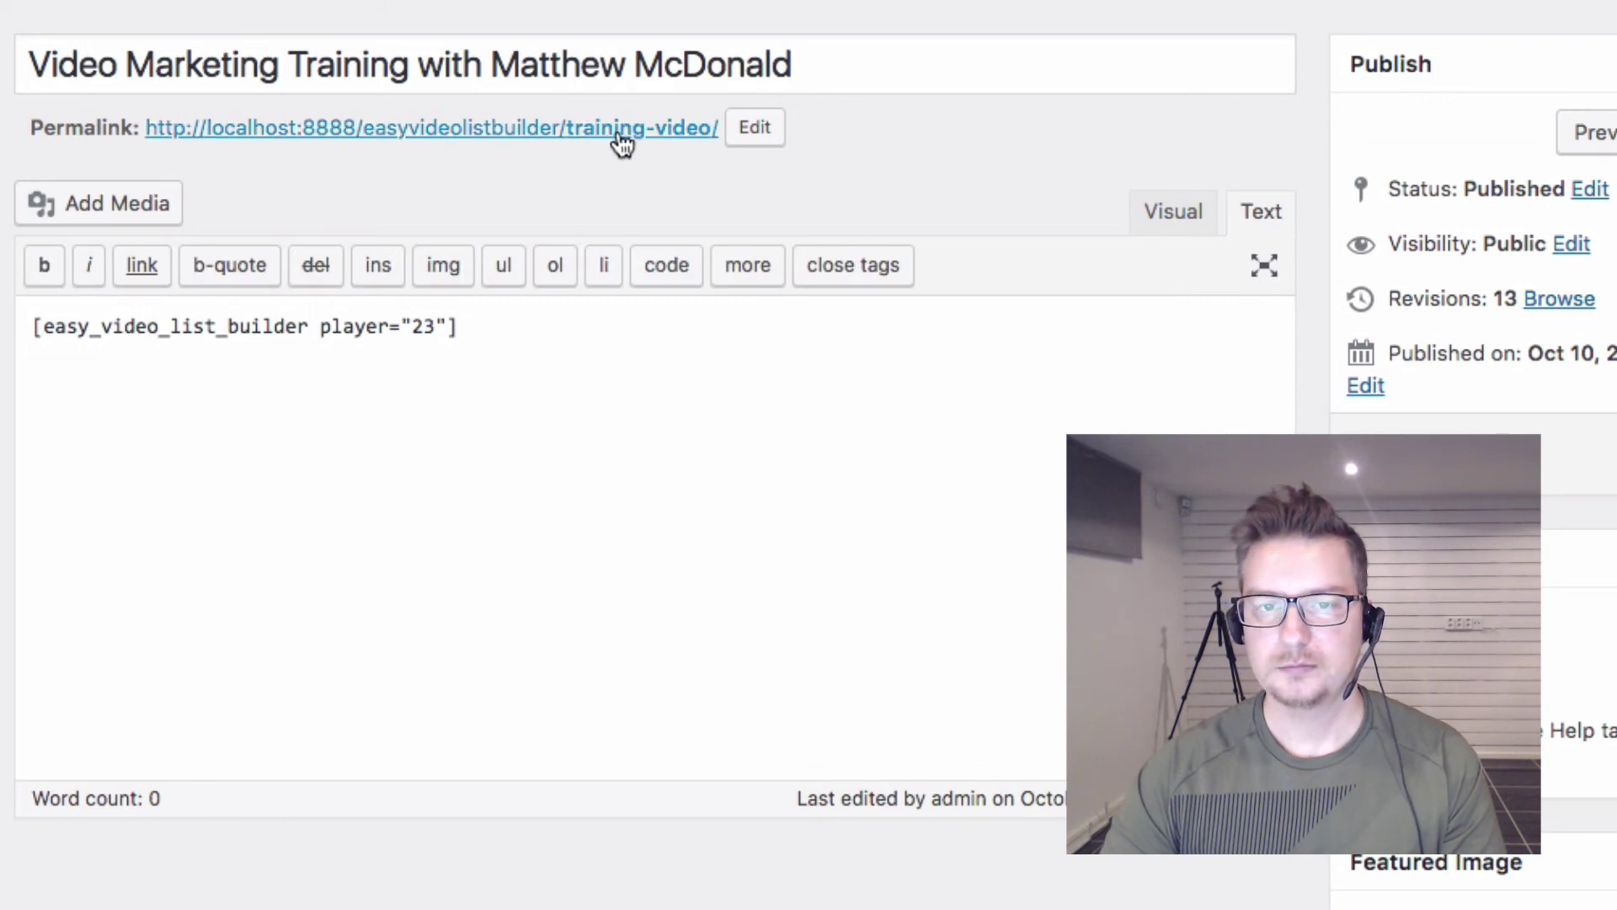
click(612, 131)
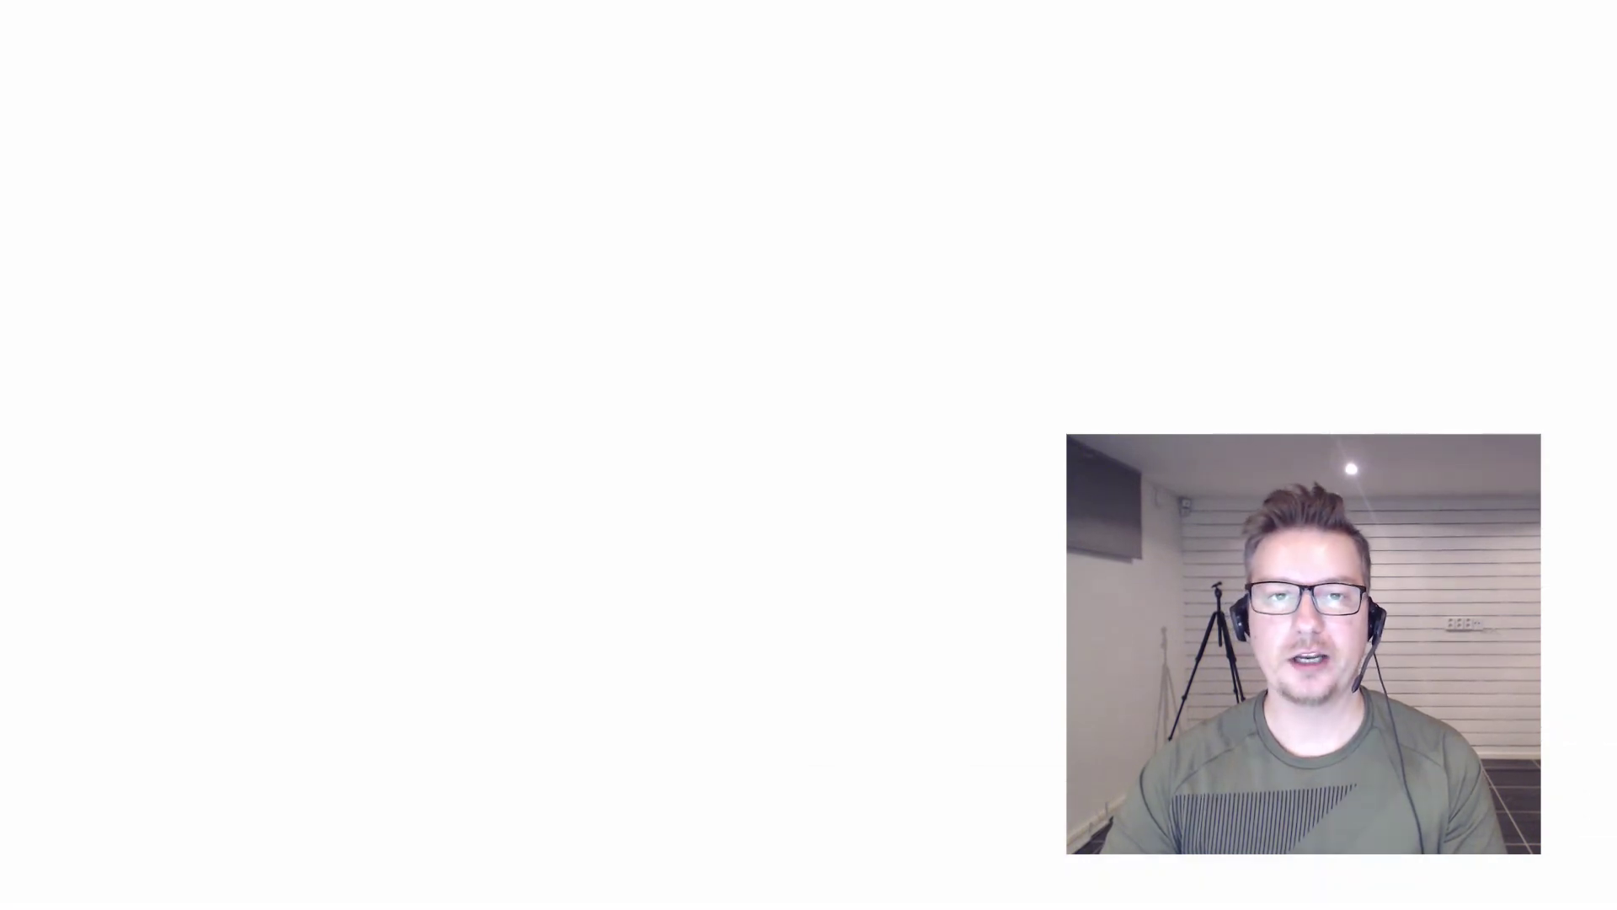
Step: Scroll to the embedded training video and play it until the opt-in form appears
scroll(813, 506, down, 4)
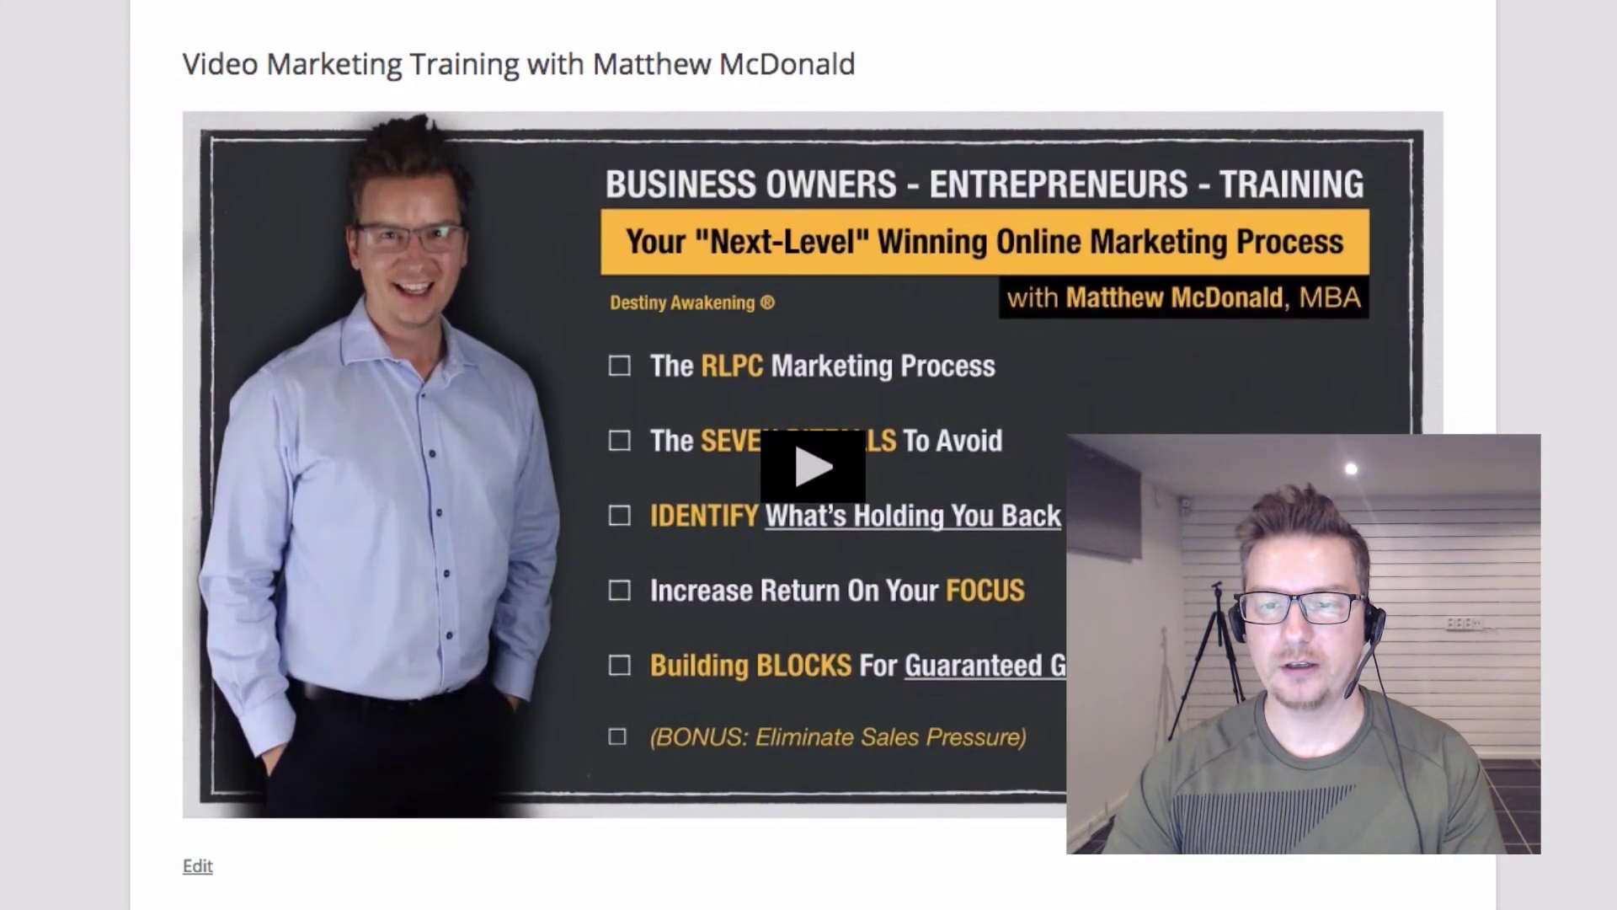
click(801, 469)
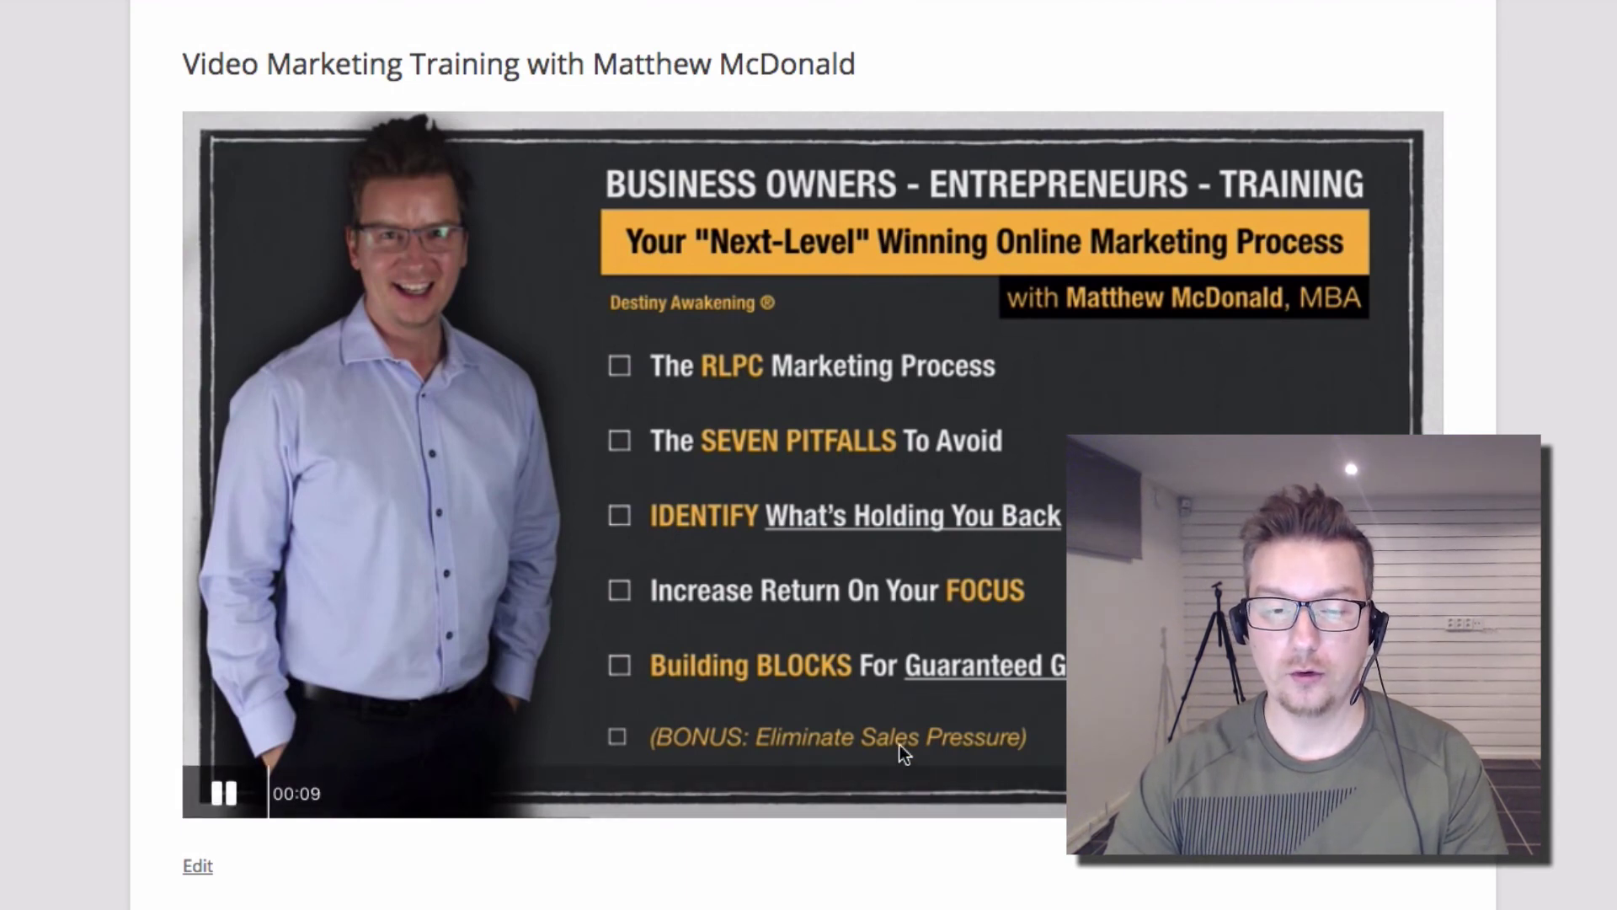
click(223, 793)
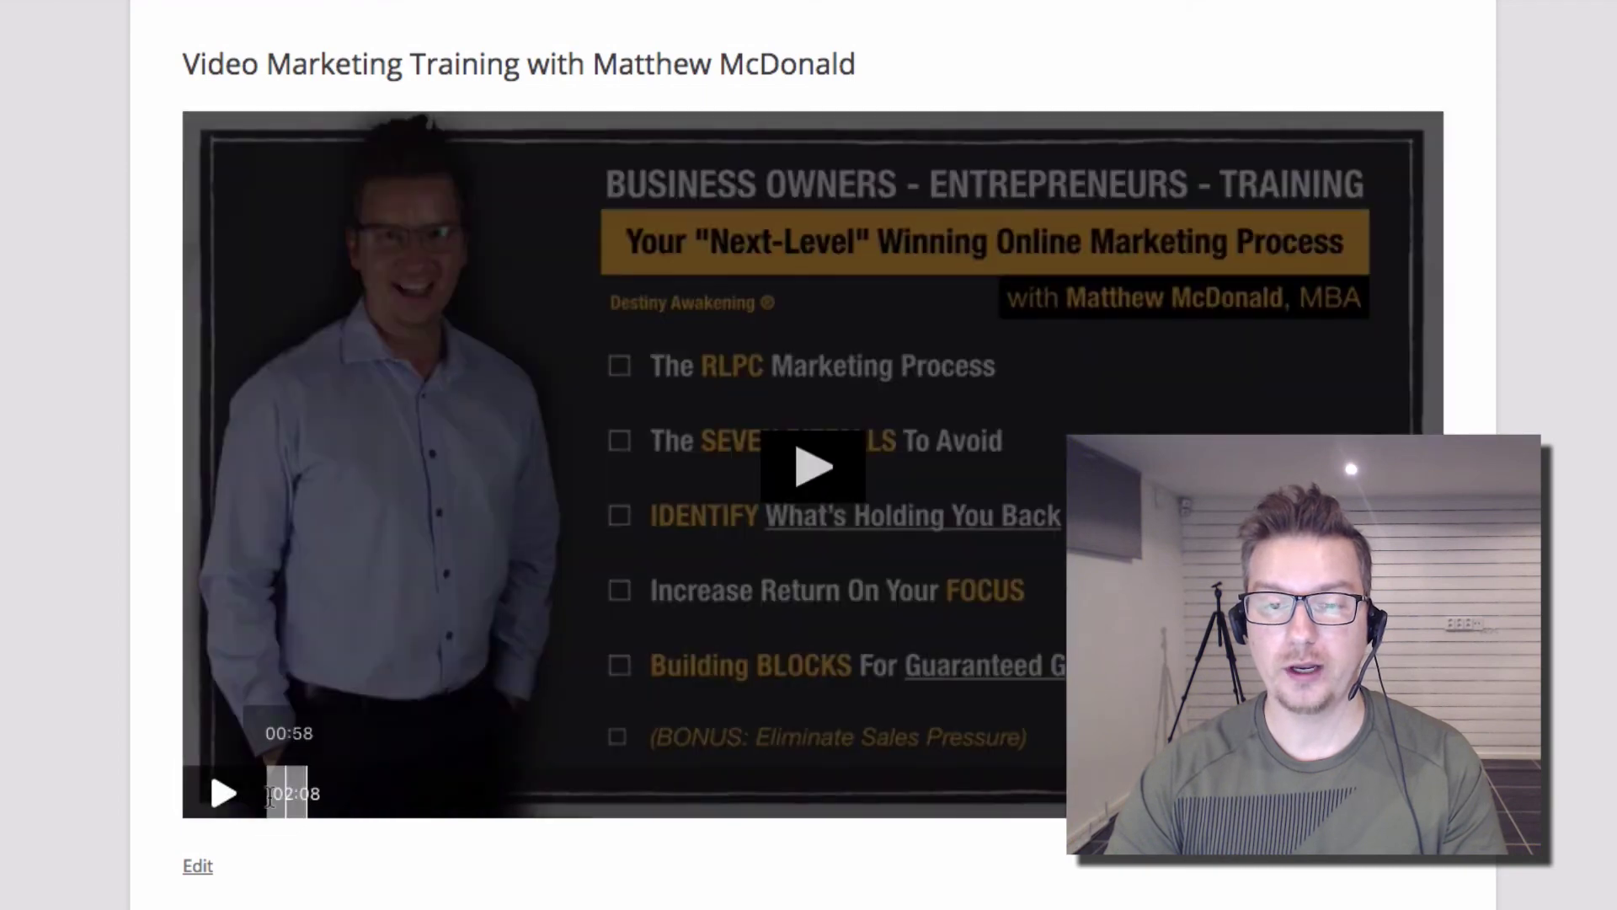
click(223, 793)
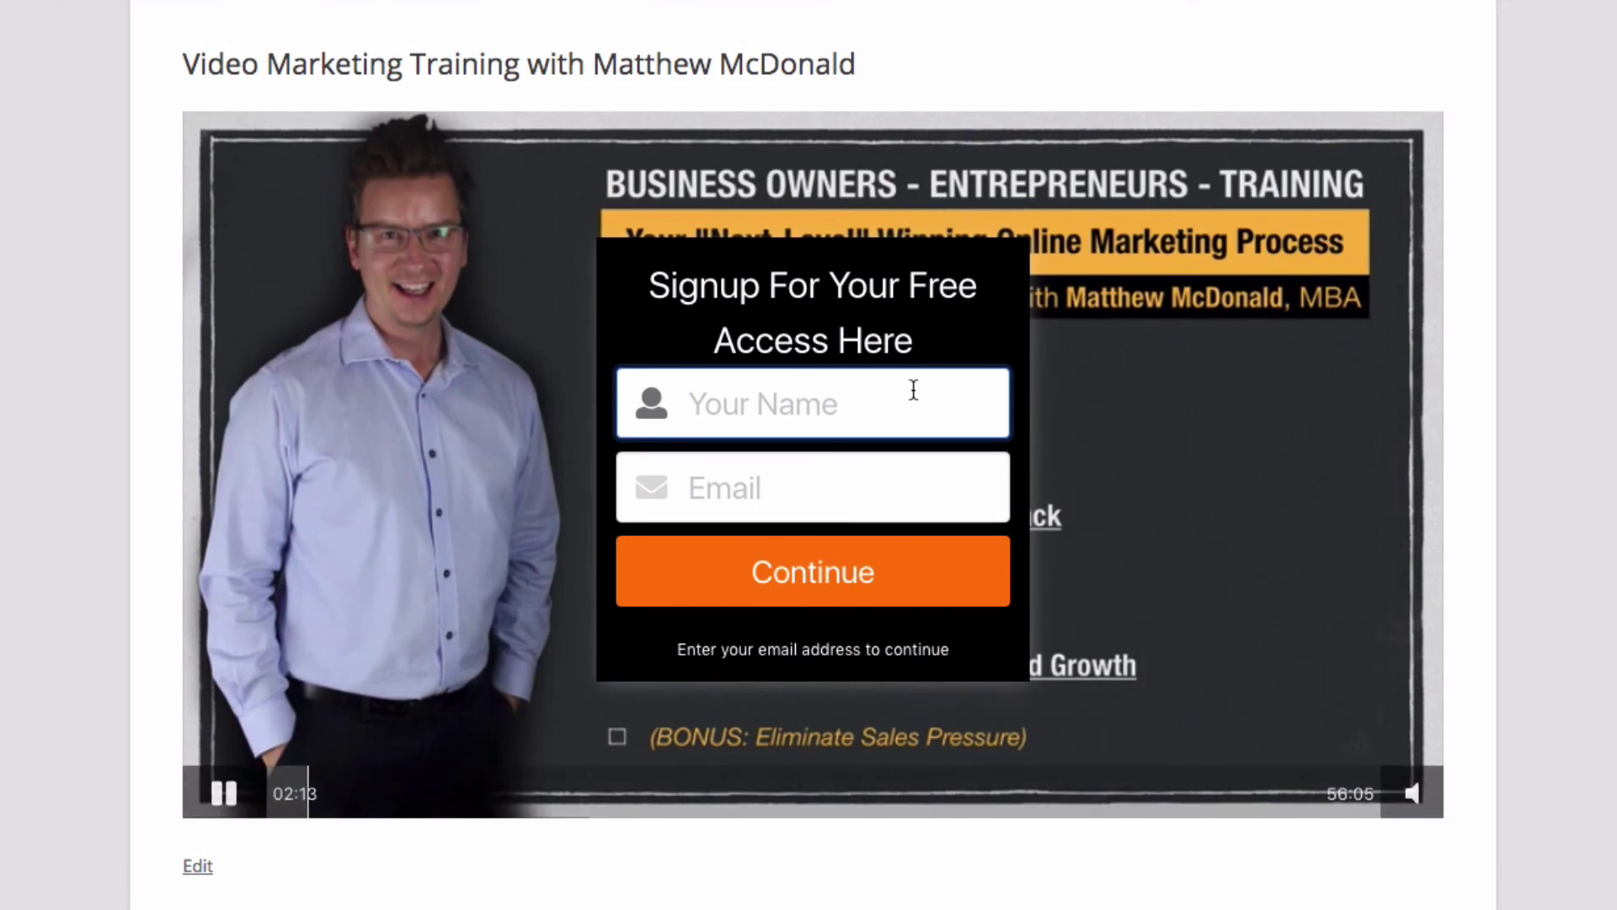
Step: Submit the opt-in form with a name and e-mail address, then pause the video at 02:36
text(M)
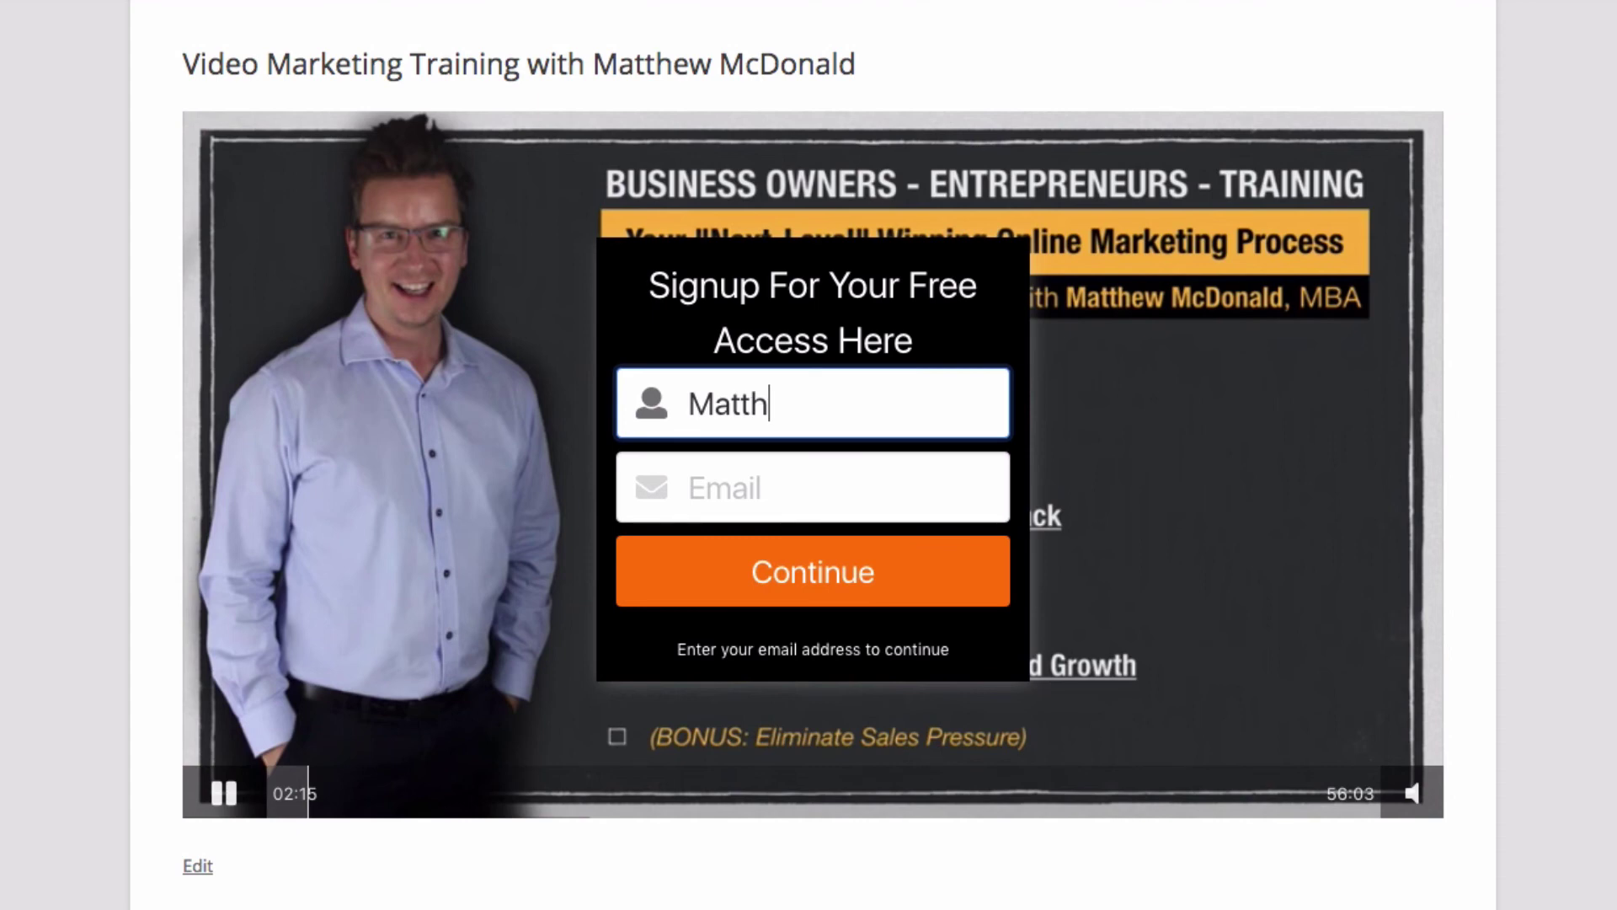
text(atth)
key(BackSpace)
key(Tab)
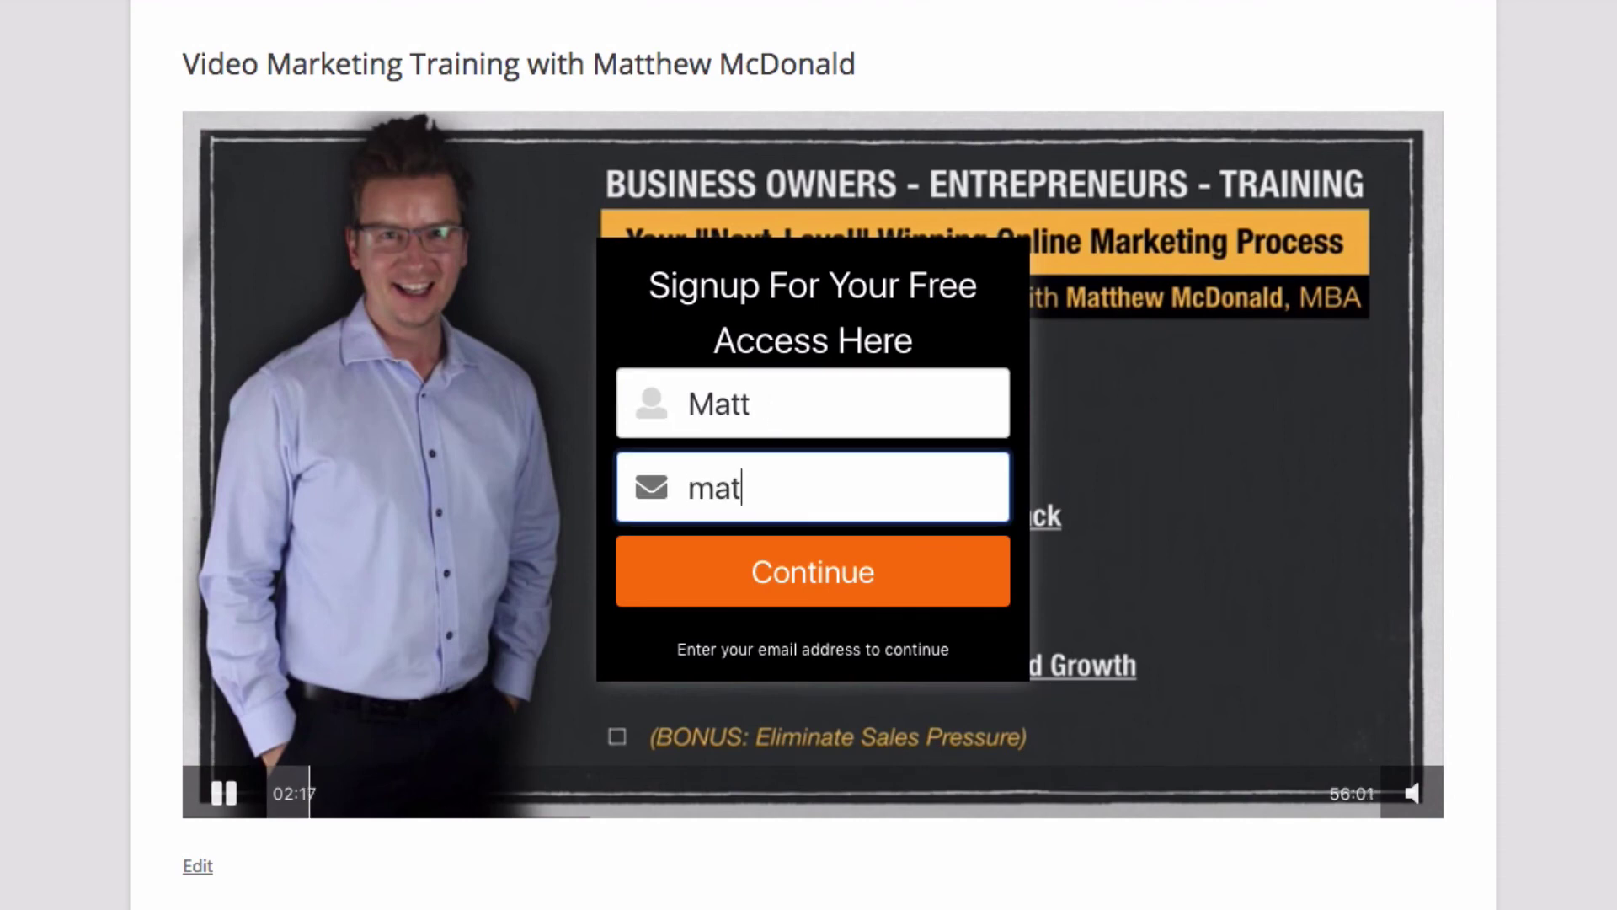
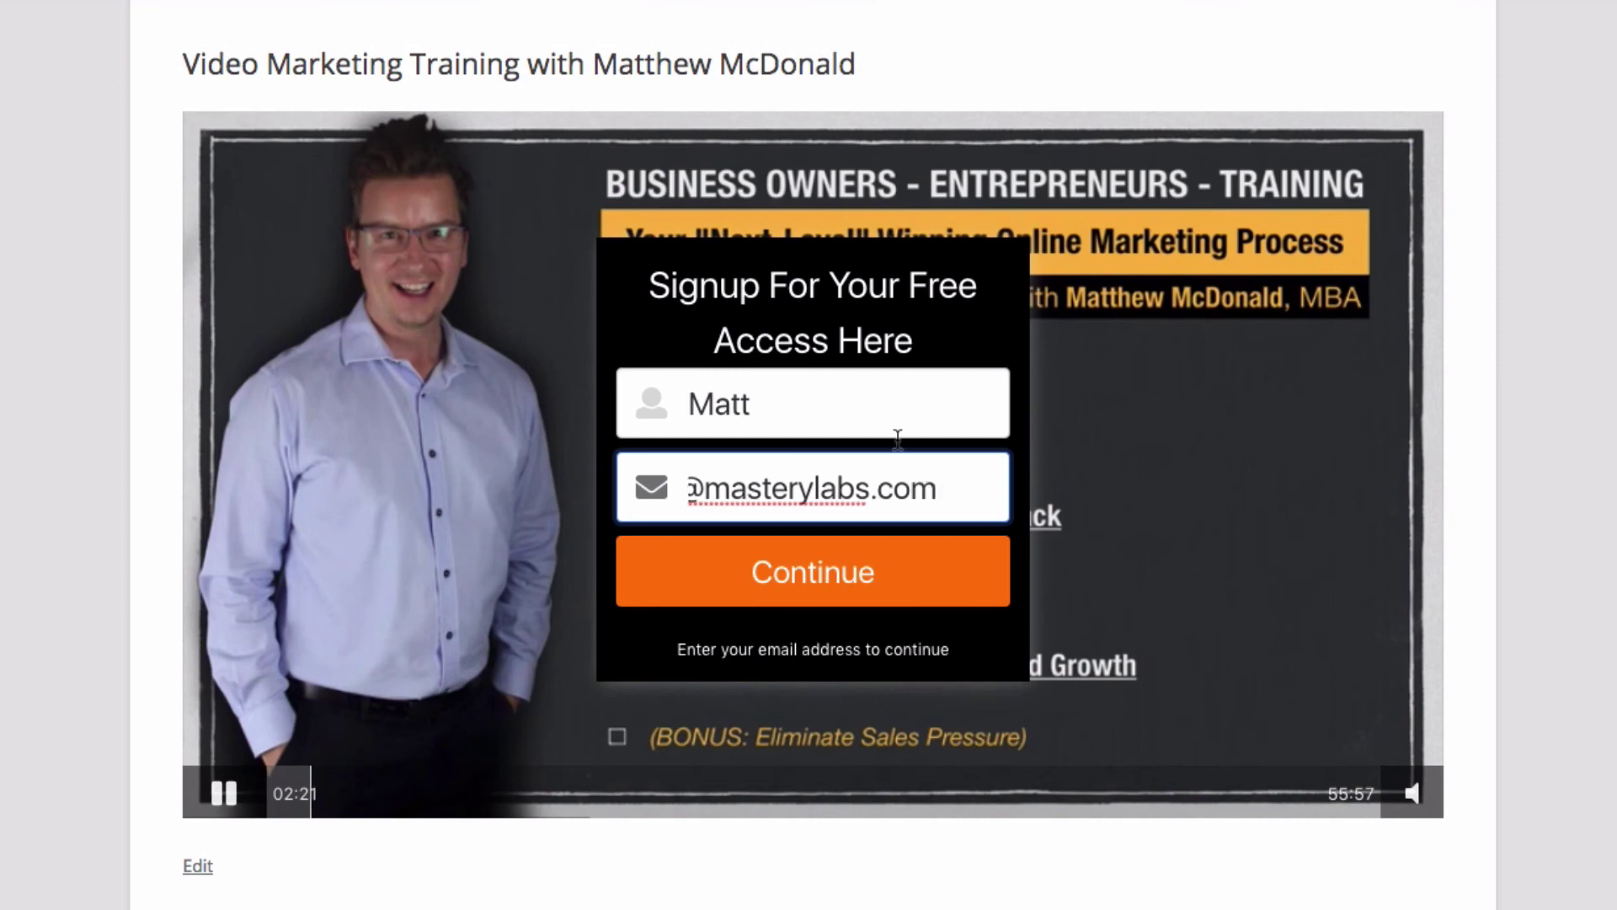
click(876, 600)
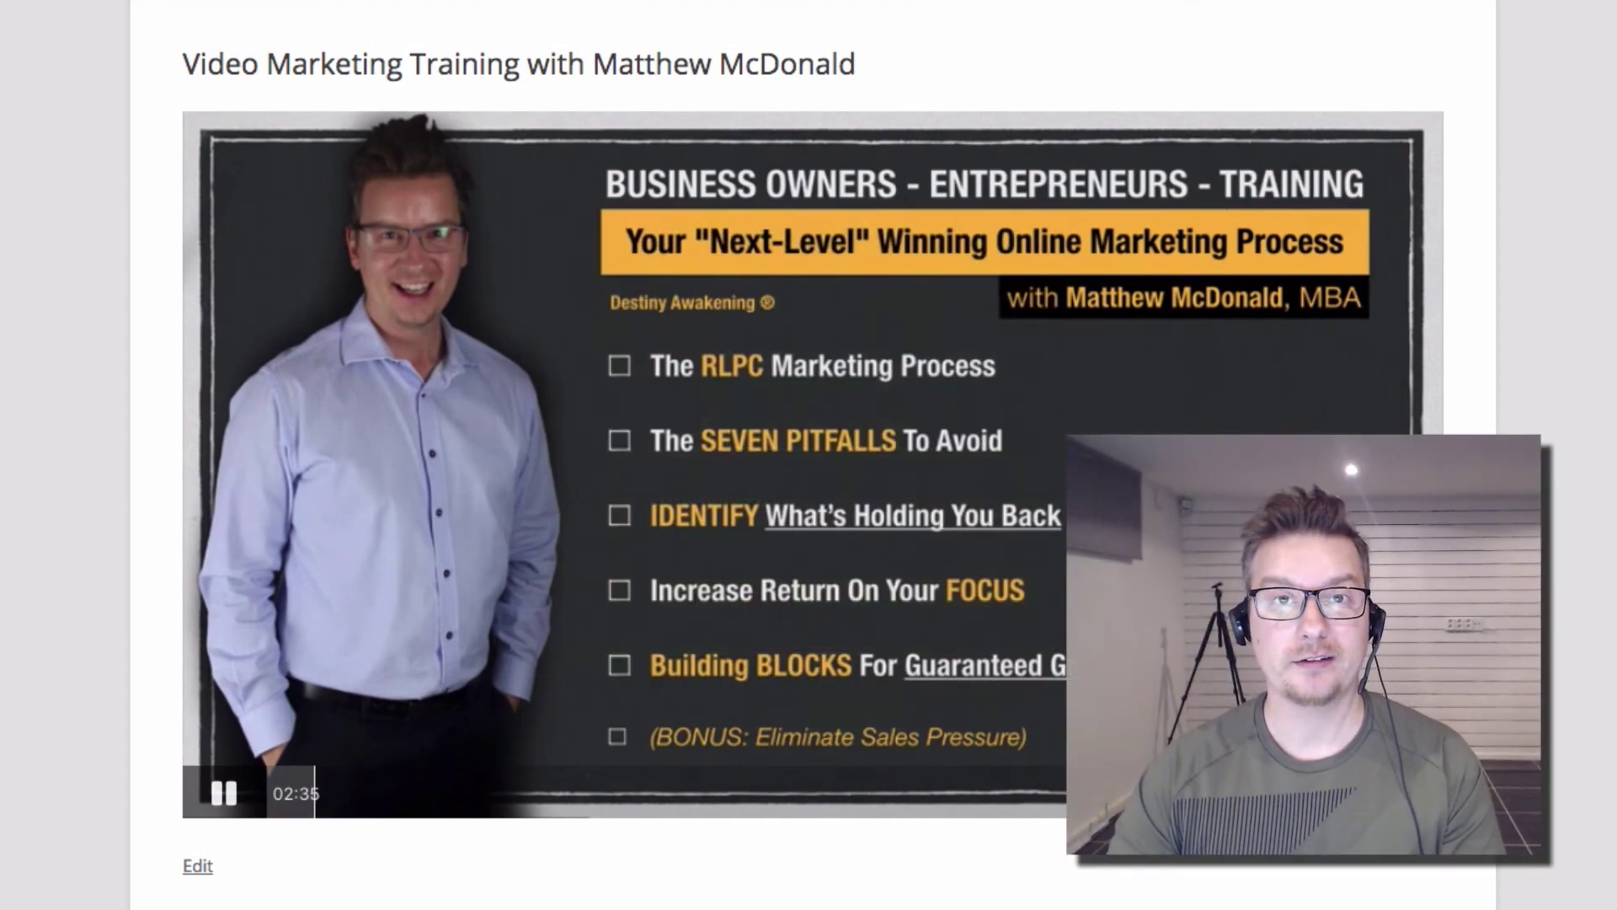
click(734, 568)
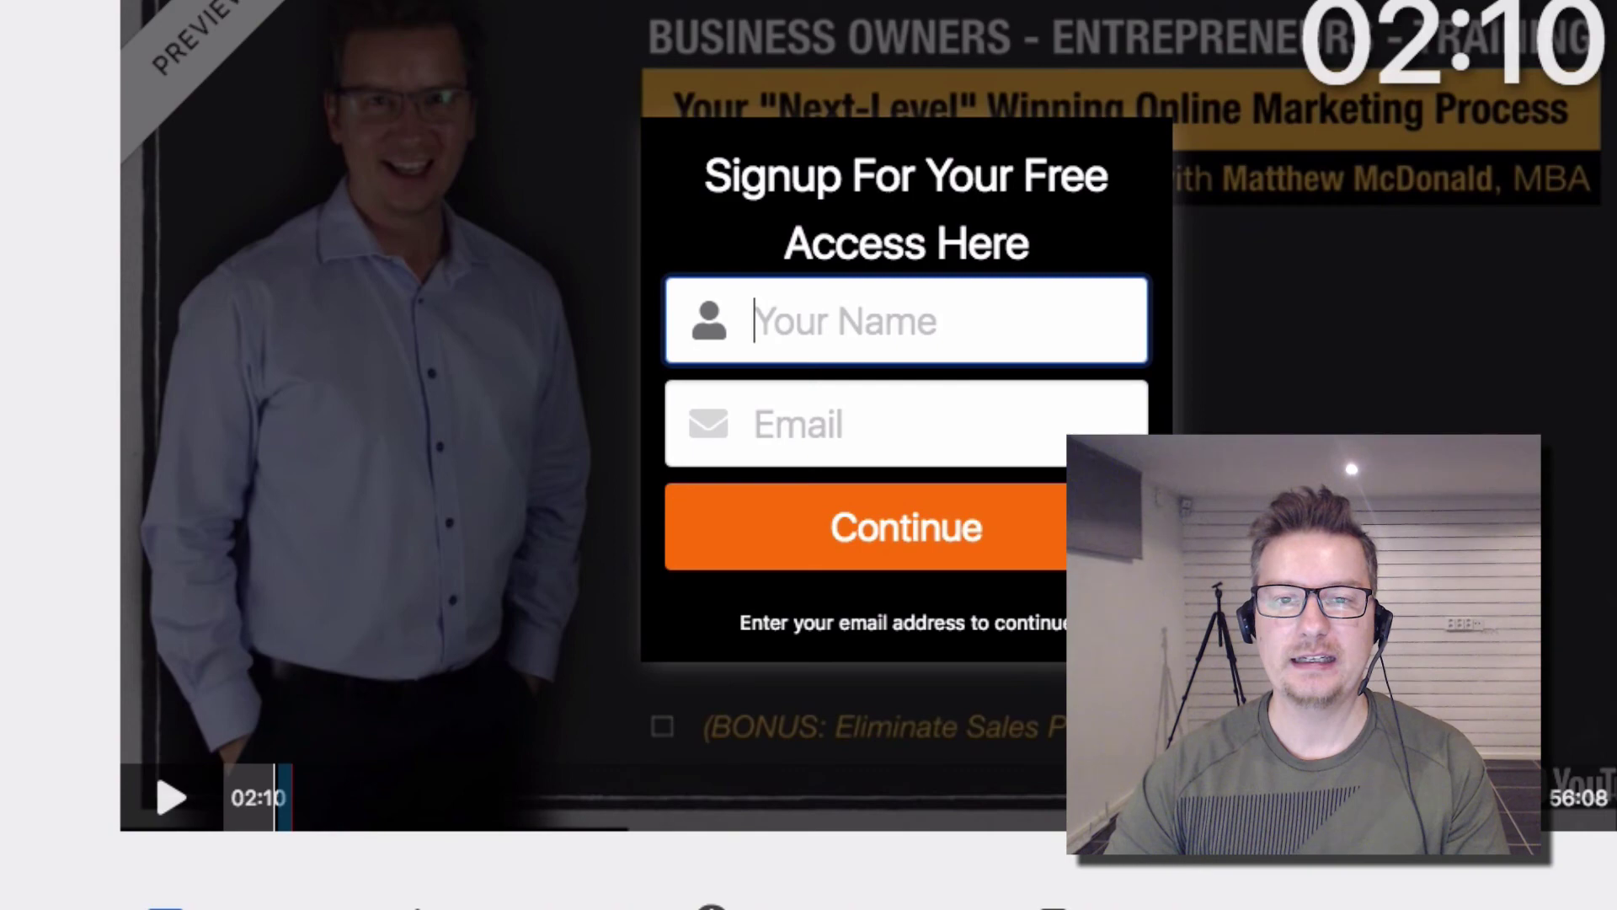
Step: Expand the Cashflow Engine entry to check its 1 visit, 1 optin, 100% conversion stats, then collapse it
scroll(598, 903, down, 3)
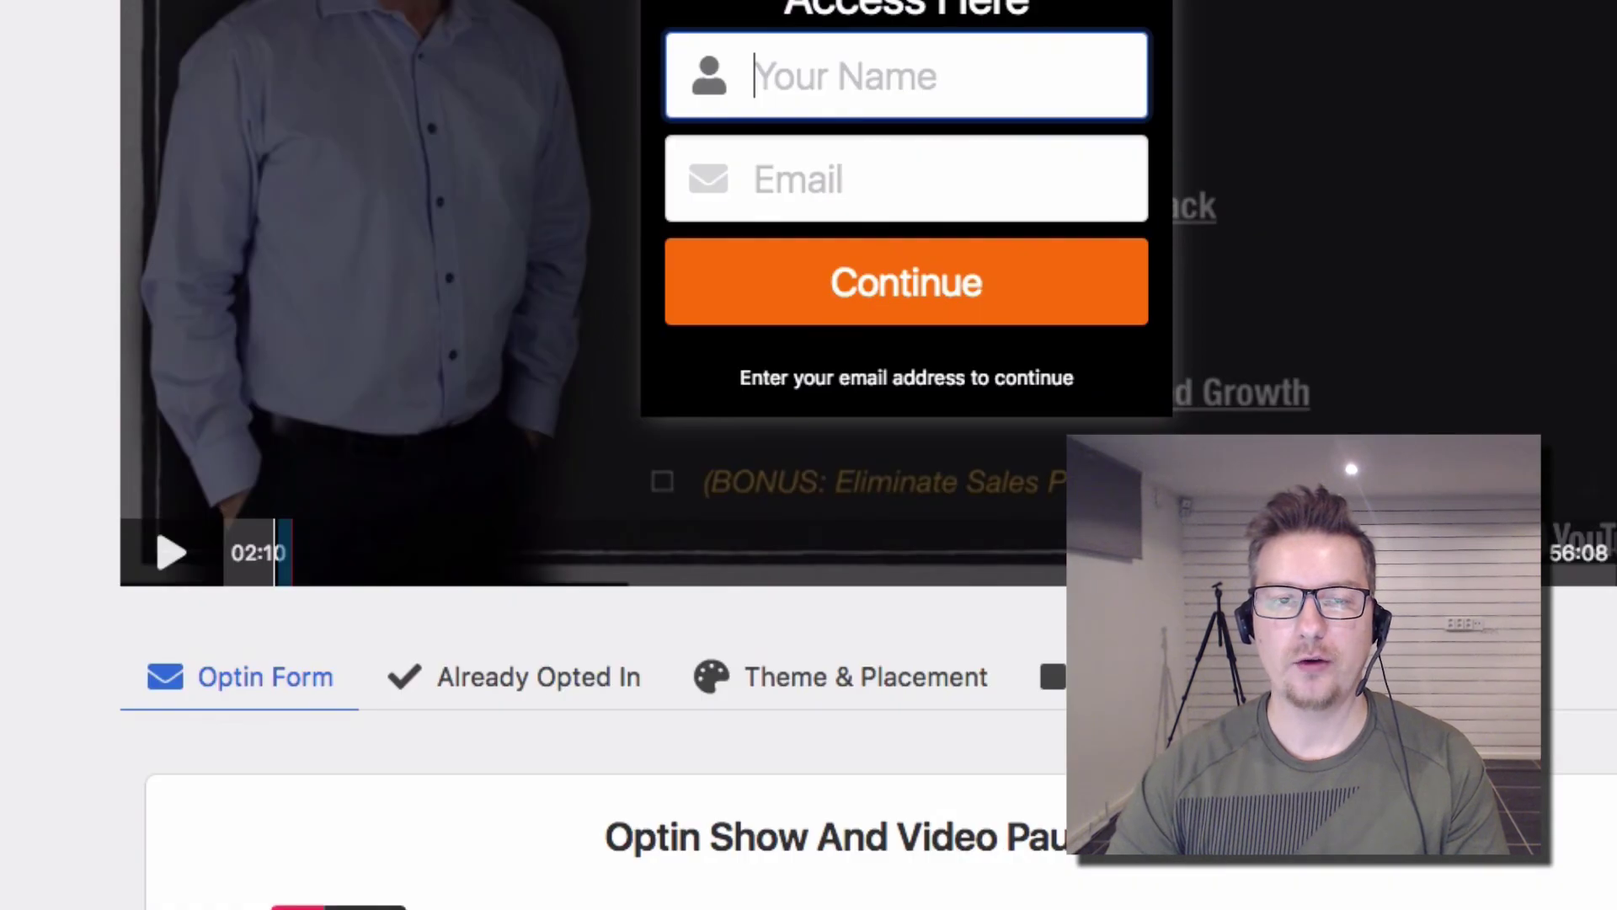
scroll(598, 903, up, 2)
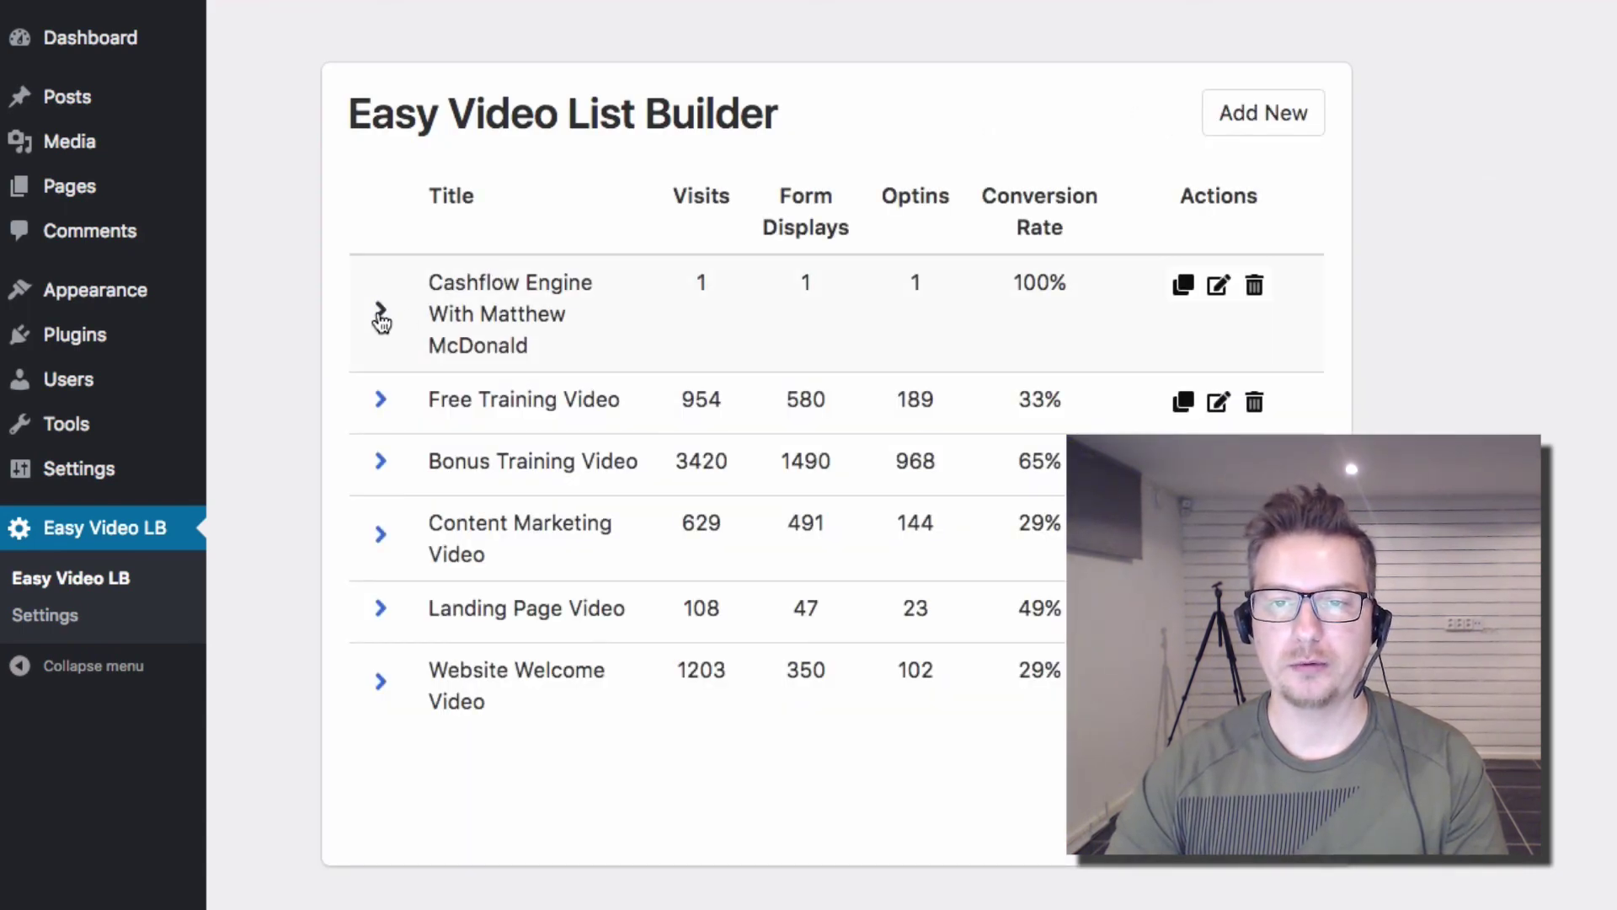
click(381, 312)
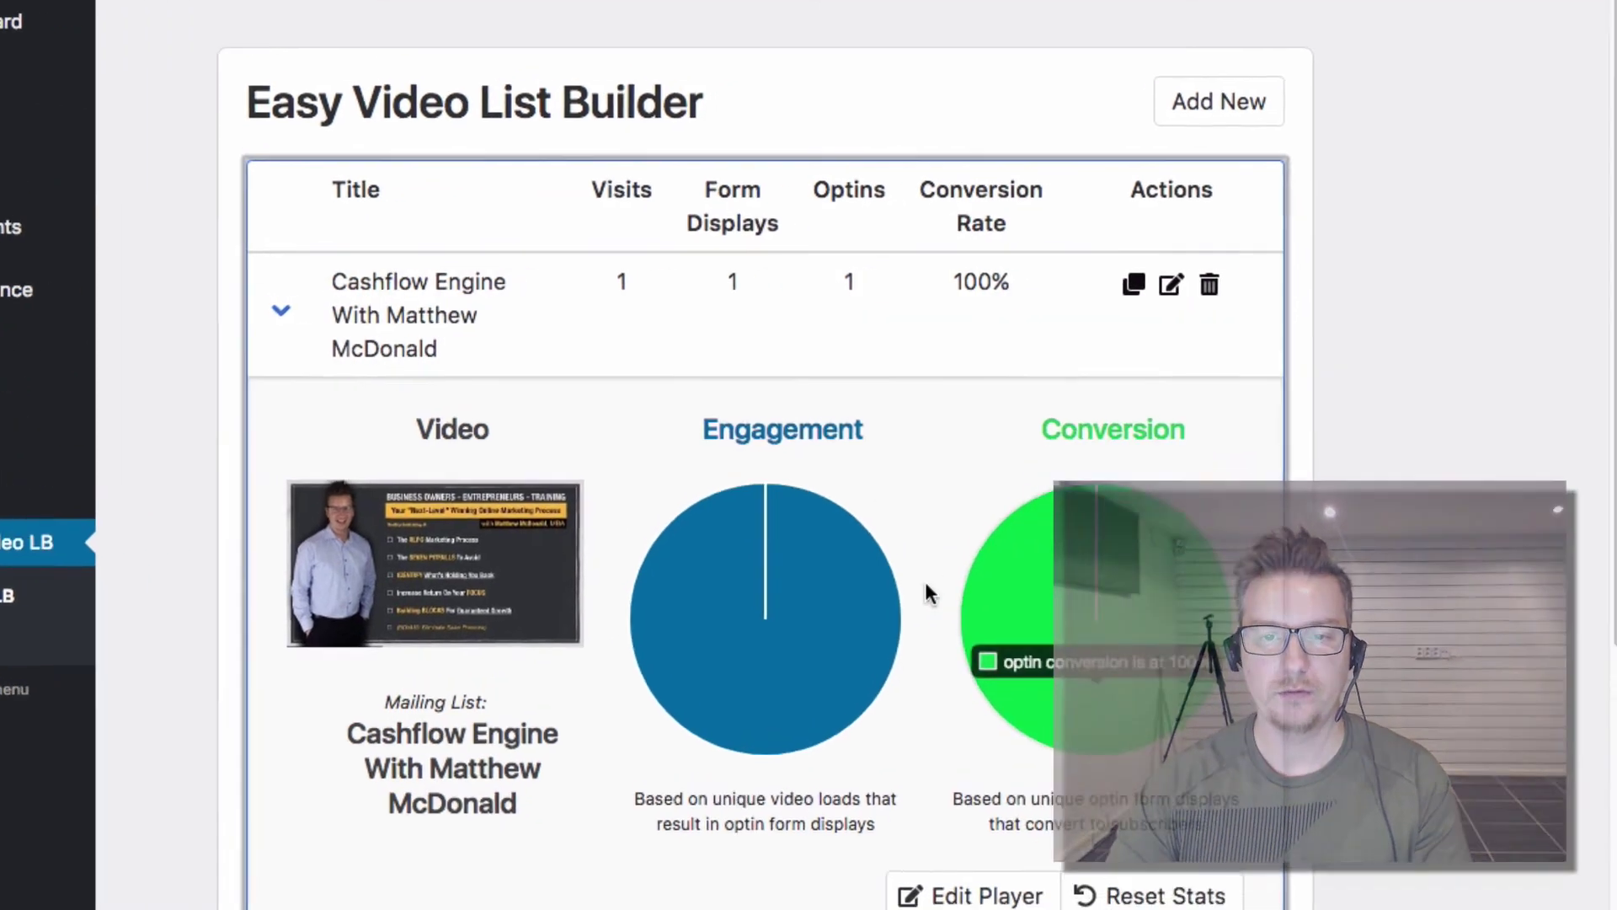
mouse_move(906, 573)
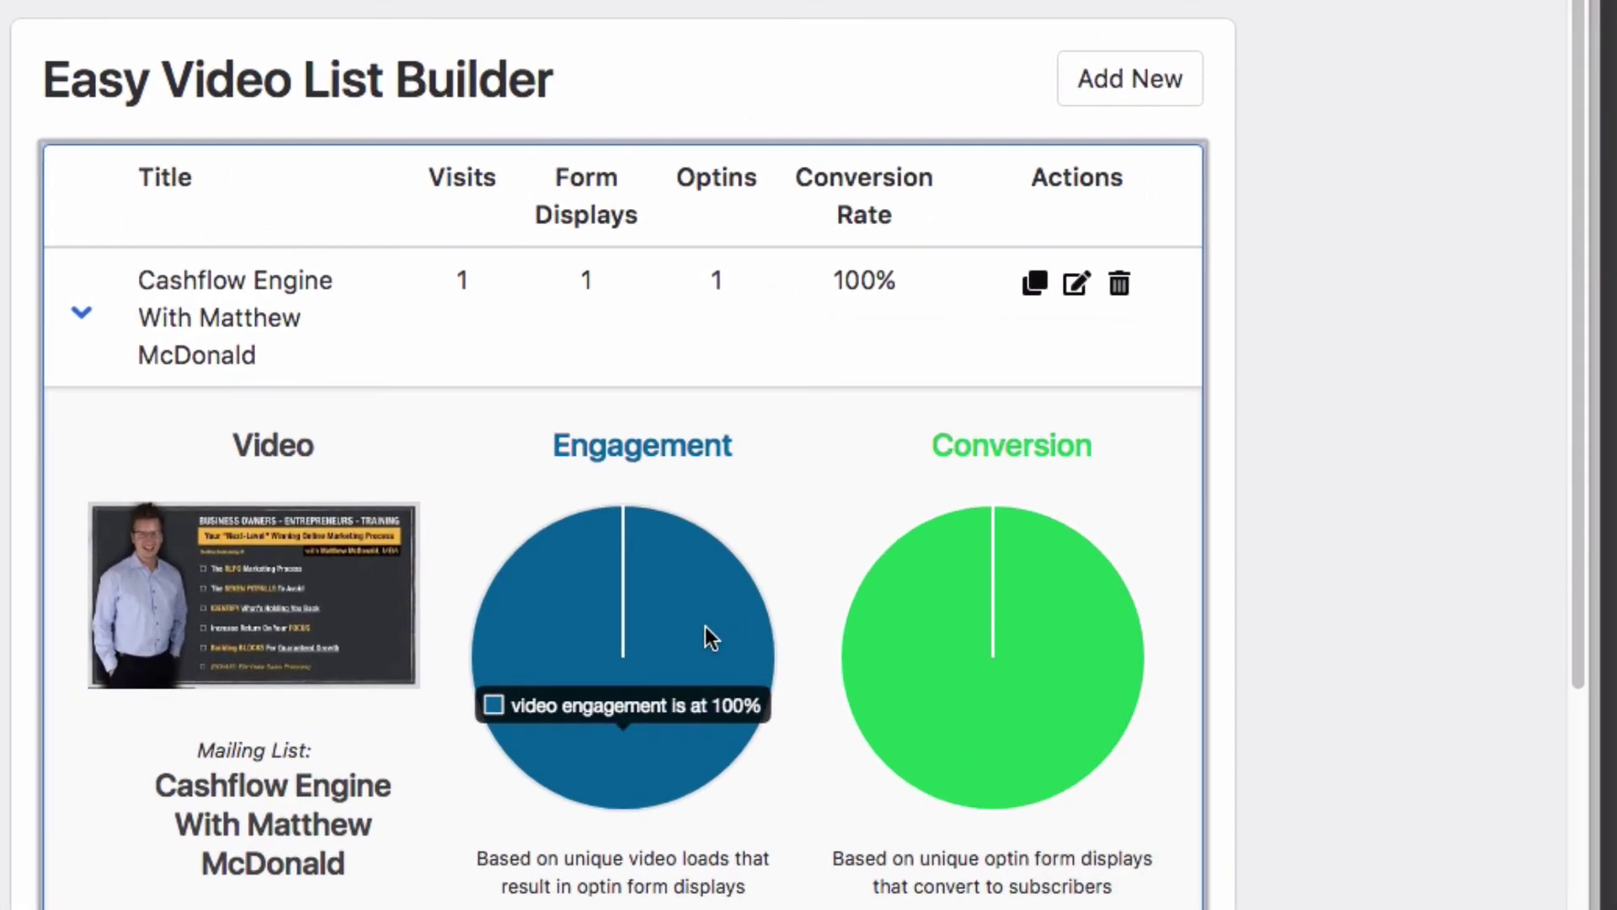
click(80, 308)
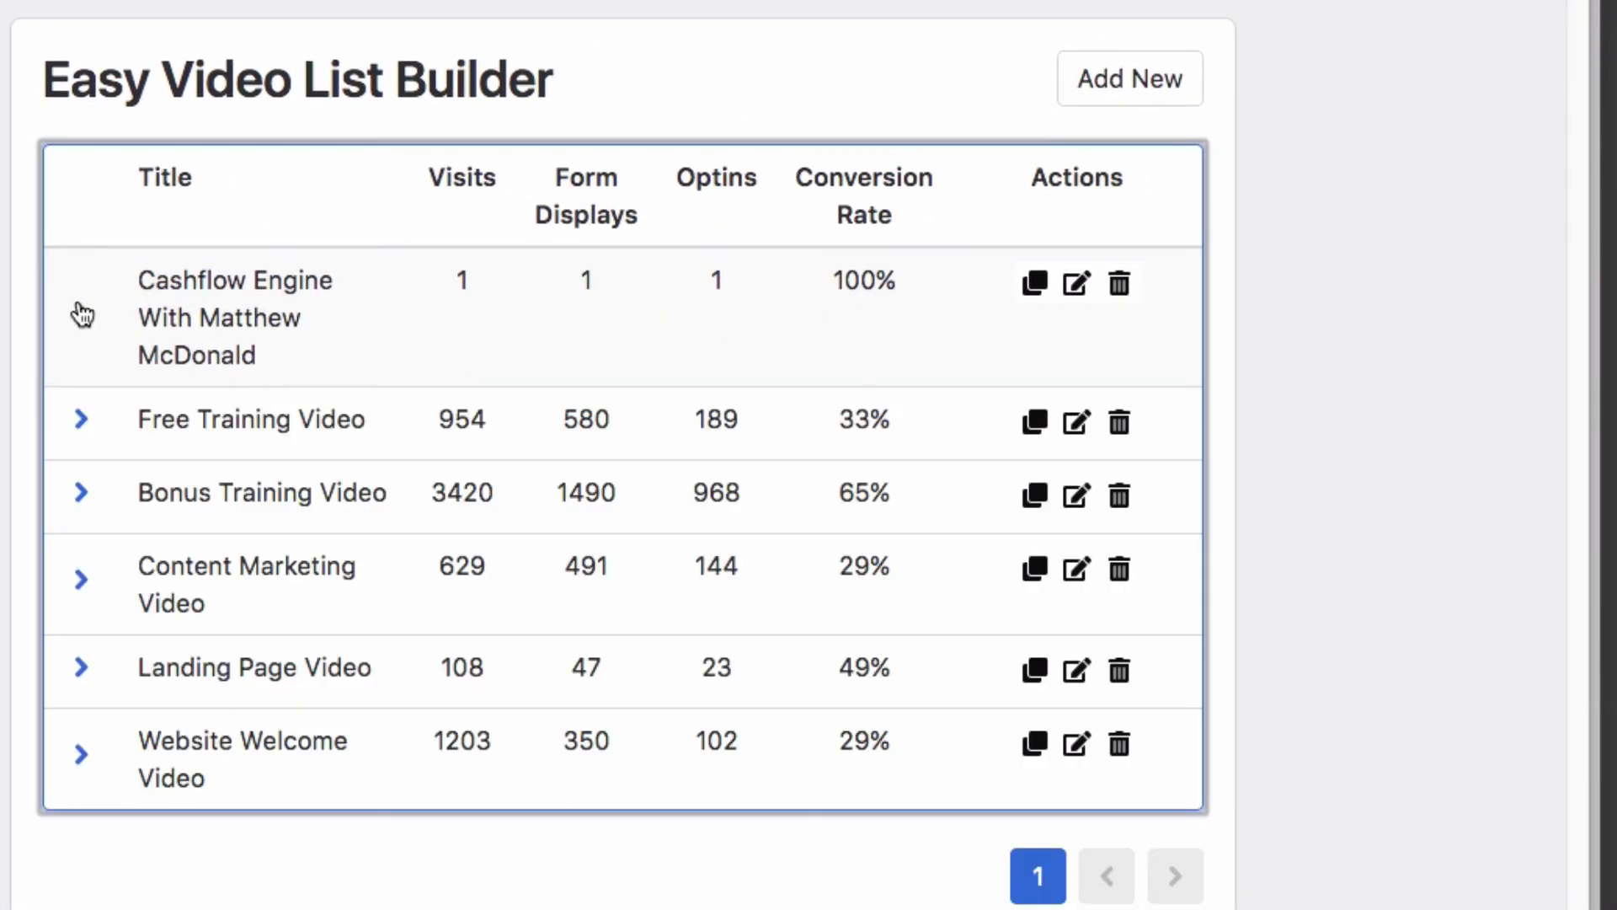